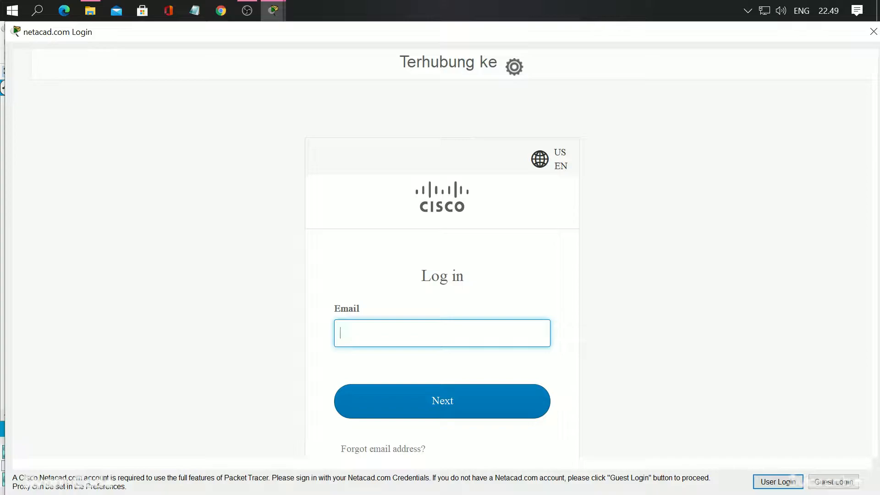
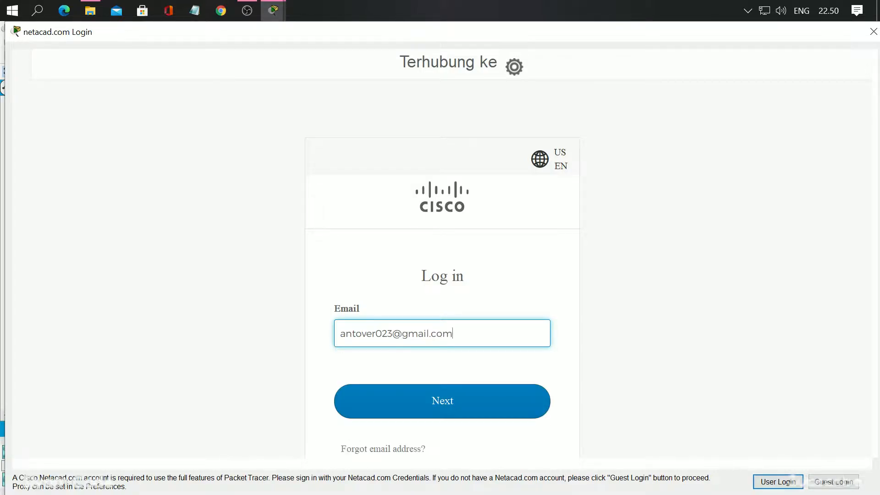
Enter the account email on the netacad.com login page and continue to the password stage
left_click(441, 397)
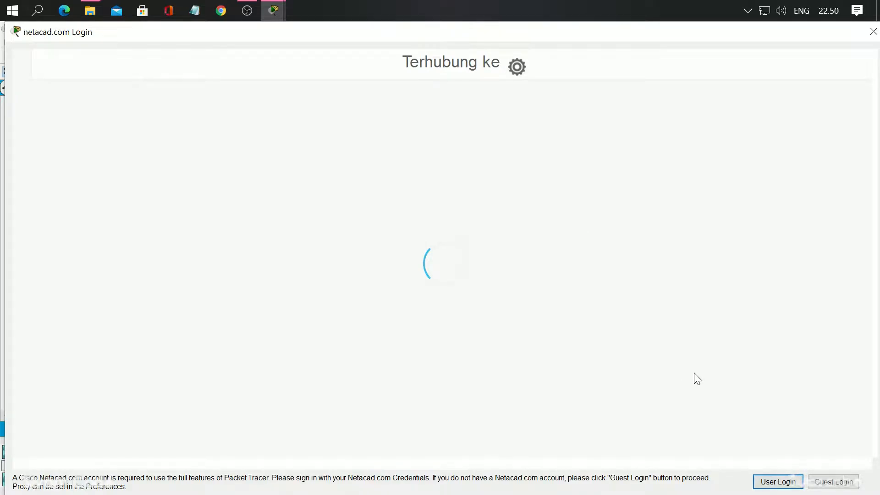
Enter the account password and try to log in
scroll(475, 313, "down", 2)
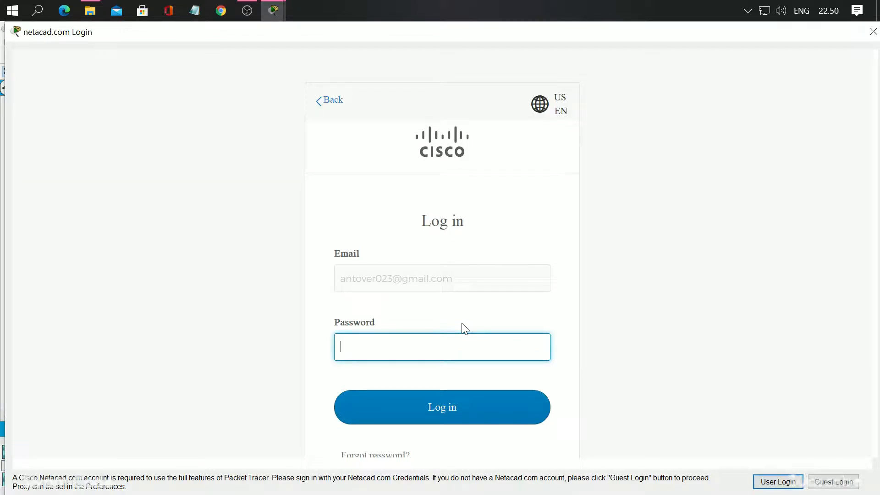
type("*********")
key("Return")
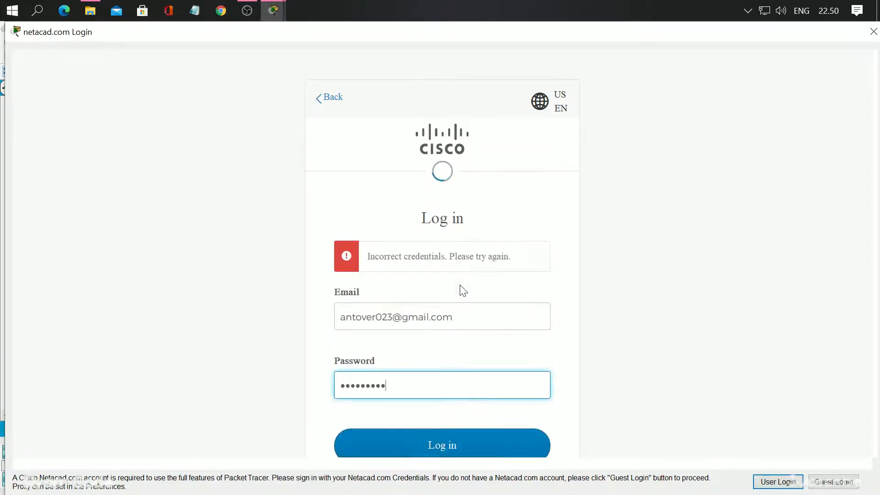
Replace the account password with a retyped one and submit the login again
key("BackSpace")
Correct the spelling of the account email, re-enter the account password and submit the login
key("BackSpace")
key("BackSpace")
key("BackSpace")
key("BackSpace")
key("BackSpace")
key("BackSpace")
key("BackSpace")
key("BackSpace")
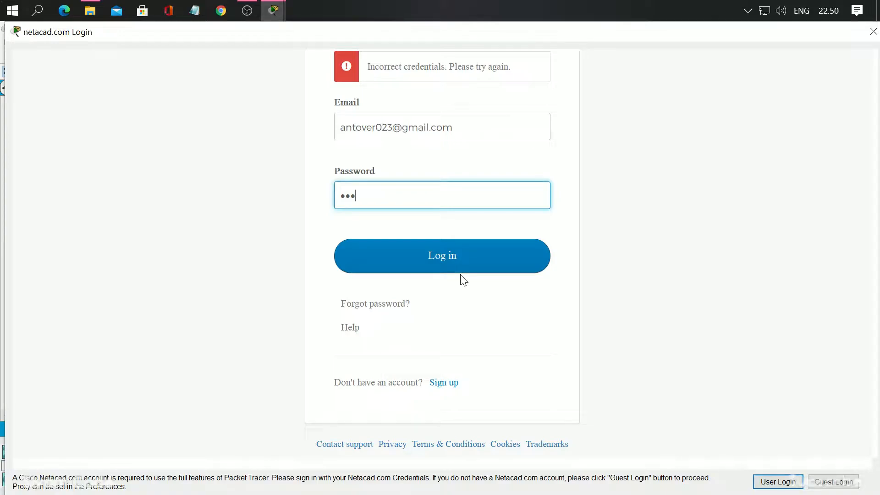
type("•••••••••")
key("Return")
key("Return")
left_click(376, 128)
key("BackSpace")
type("i")
left_click(405, 185)
key("BackSpace")
type("1")
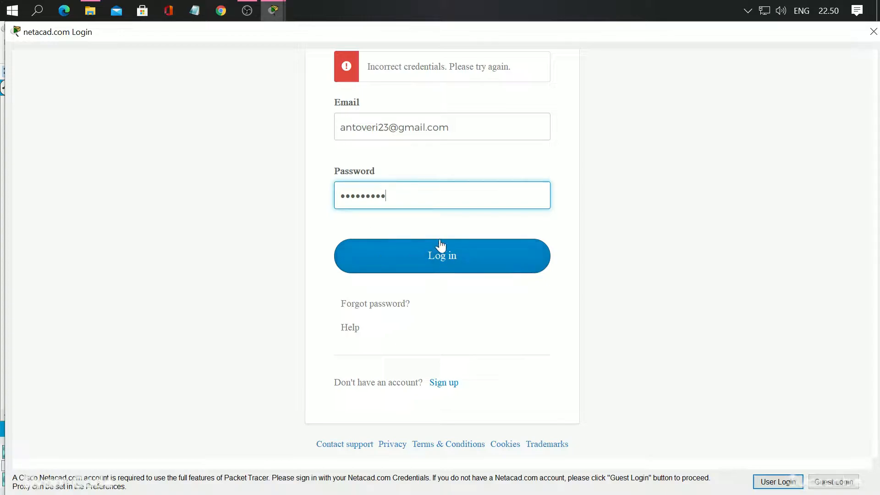
left_click(440, 243)
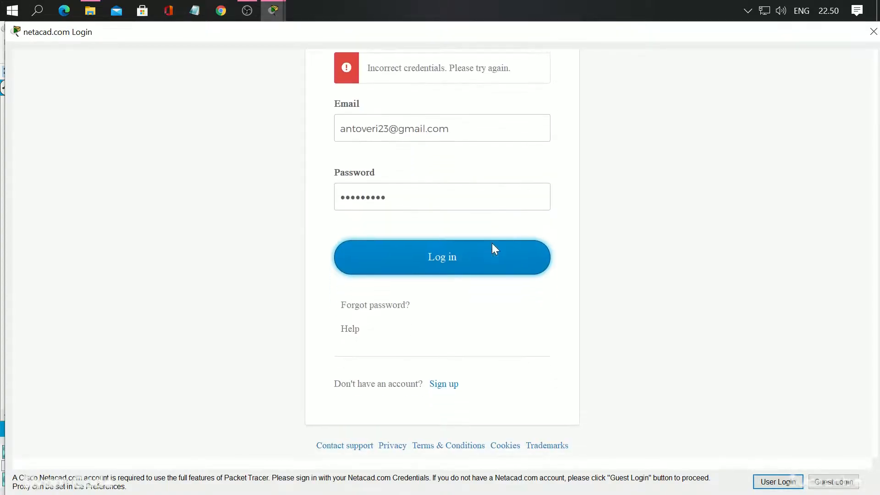
Insert the missing character in the account email and log in
left_click(377, 128)
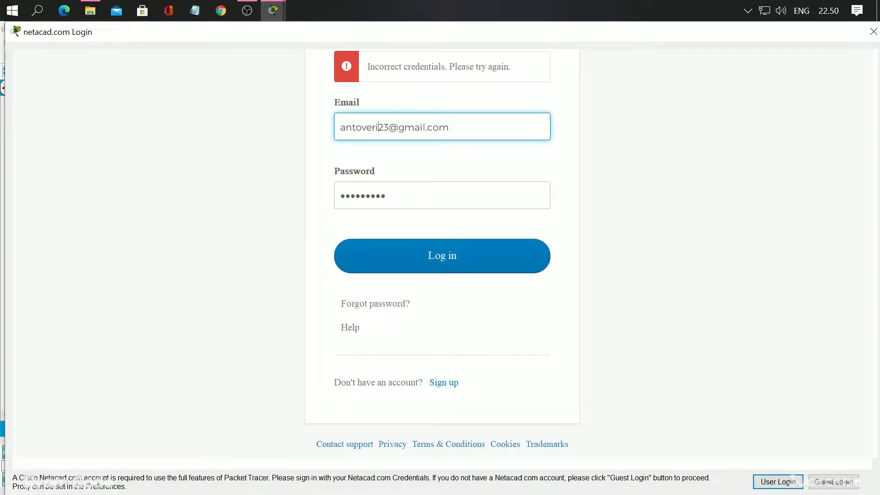
type("0")
left_click(443, 256)
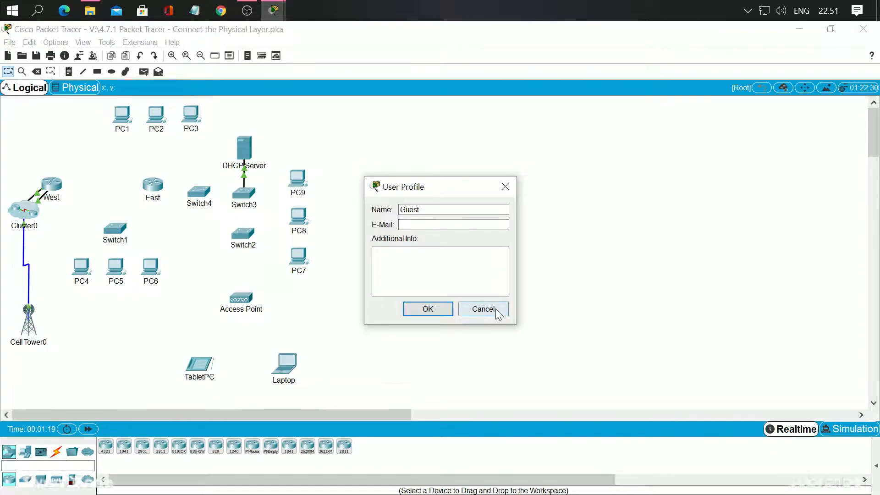
Dismiss the User Profile dialog and arrange the network workspace and the PT Activity instructions side by side
left_click(505, 187)
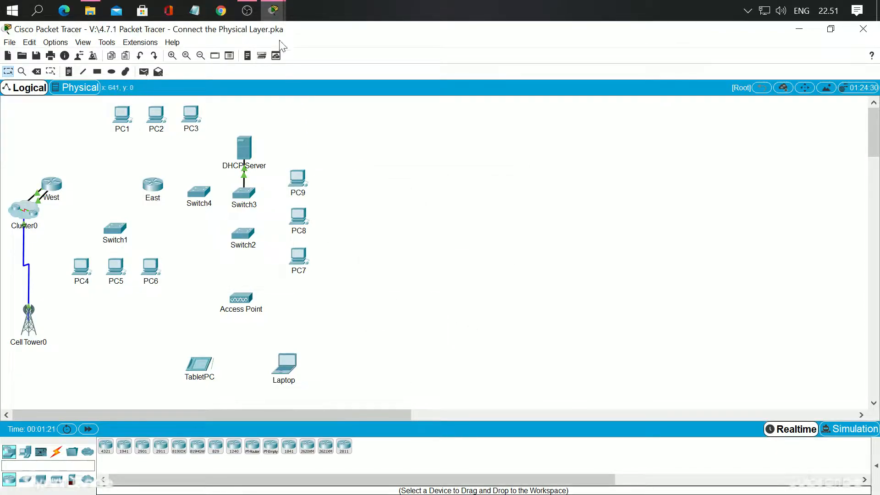
mouse_move(278, 20)
left_click(190, 65)
left_click_drag(428, 182, 876, 151)
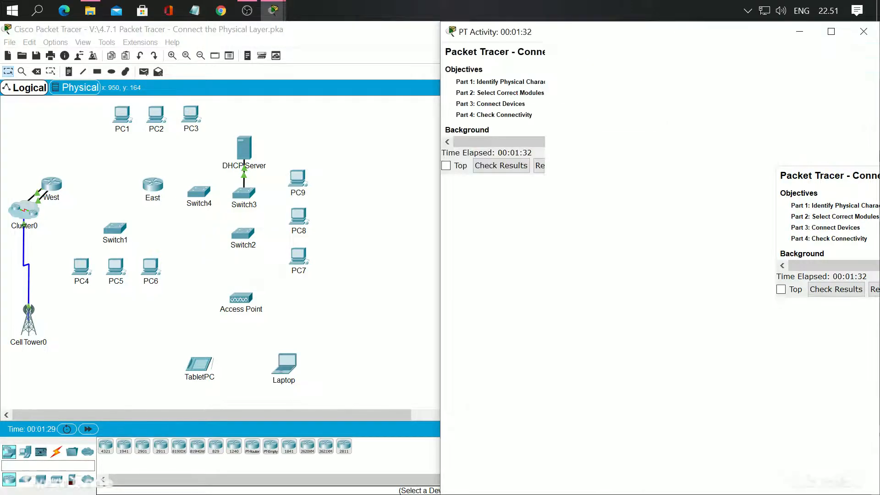
left_click(68, 149)
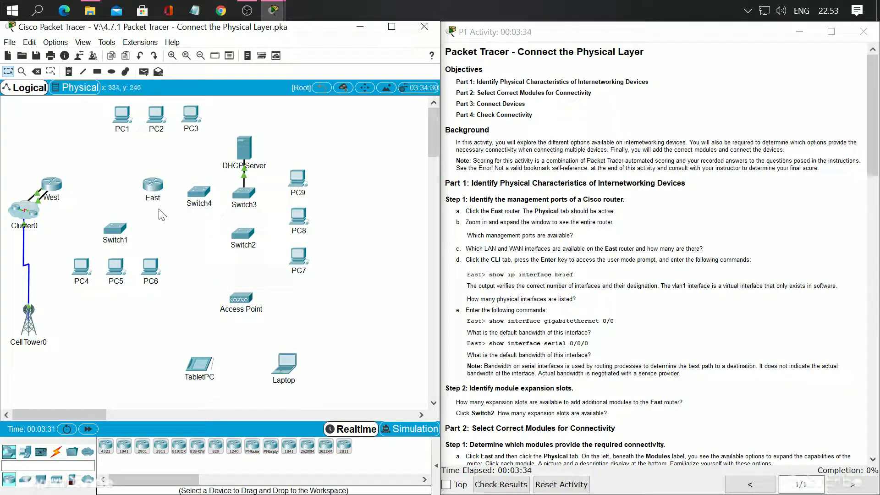
Open the East router's physical view, zoom in on the chassis and enlarge the window to fit the whole router beside the instructions
left_click(150, 185)
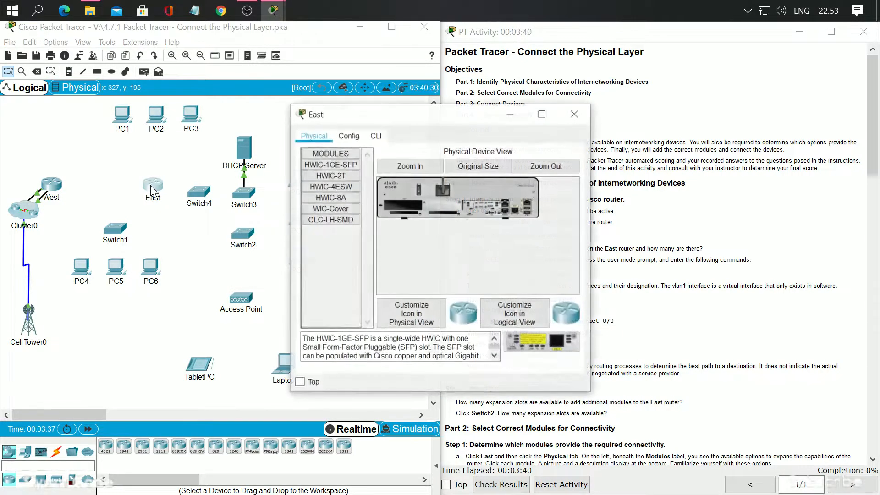
left_click_drag(433, 123, 261, 117)
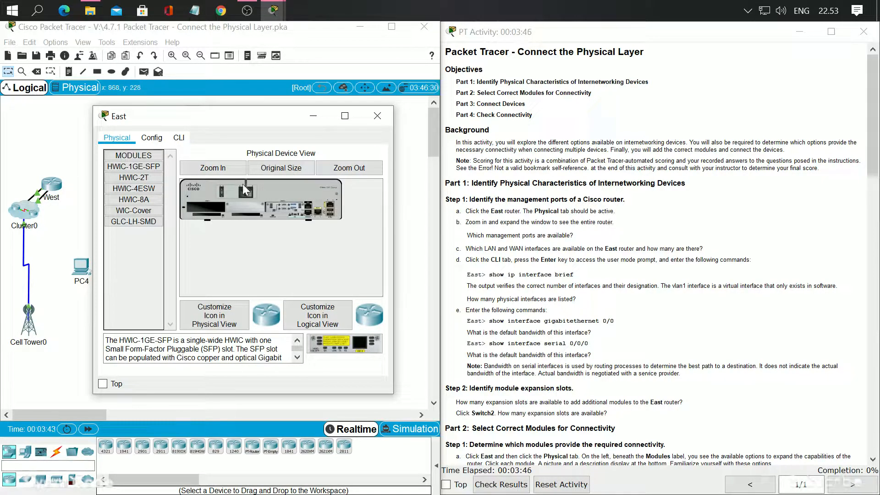
left_click(153, 137)
left_click(120, 137)
left_click_drag(396, 229, 505, 228)
left_click_drag(275, 117, 228, 111)
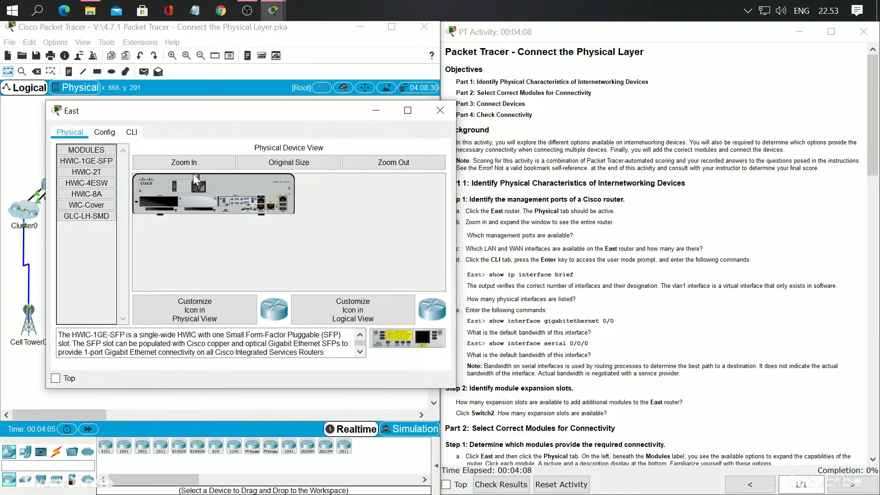
left_click(192, 164)
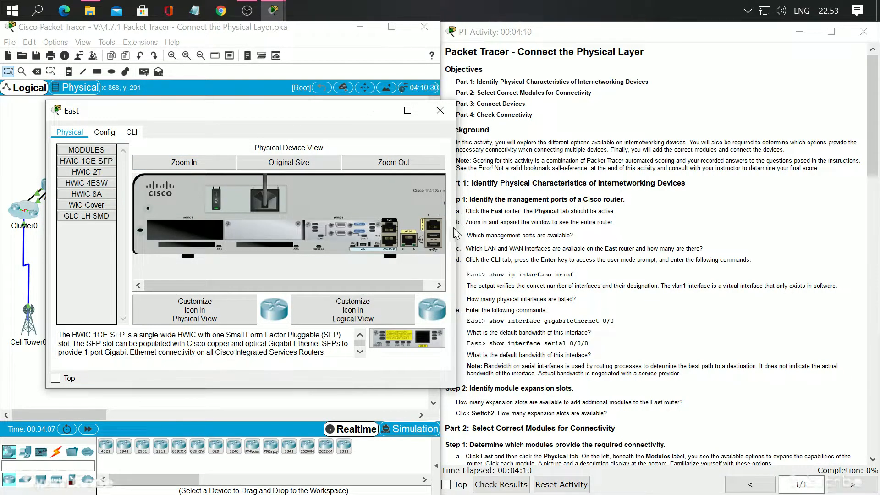
left_click_drag(456, 234, 484, 232)
left_click_drag(313, 112, 269, 109)
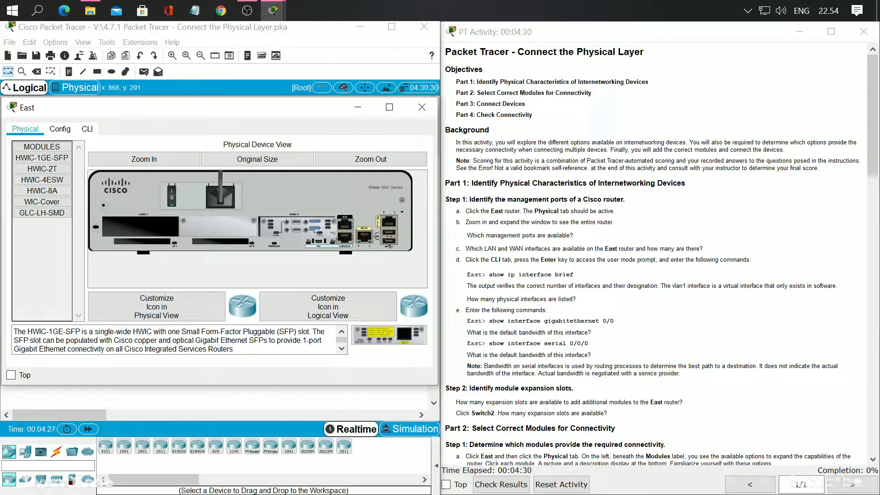
Inspect the ports on the East router's chassis with the Magnifier at 200%, closing the Magnifier when done
key("super+plus")
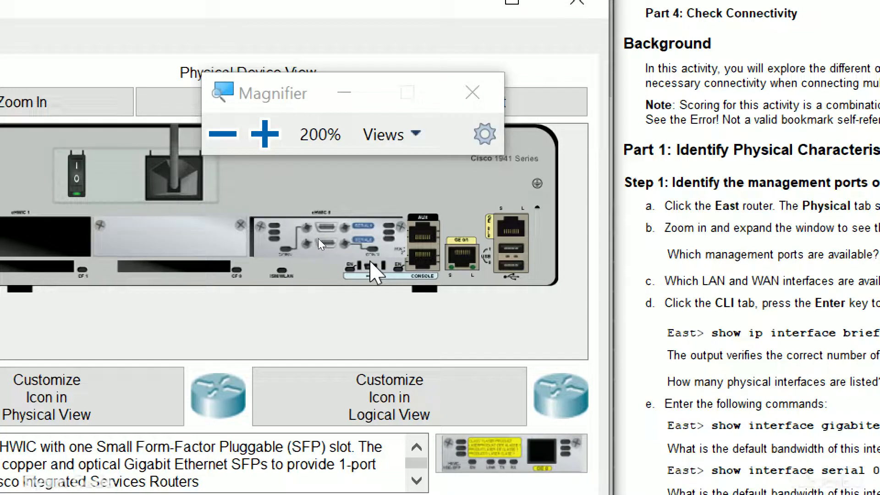
left_click(474, 93)
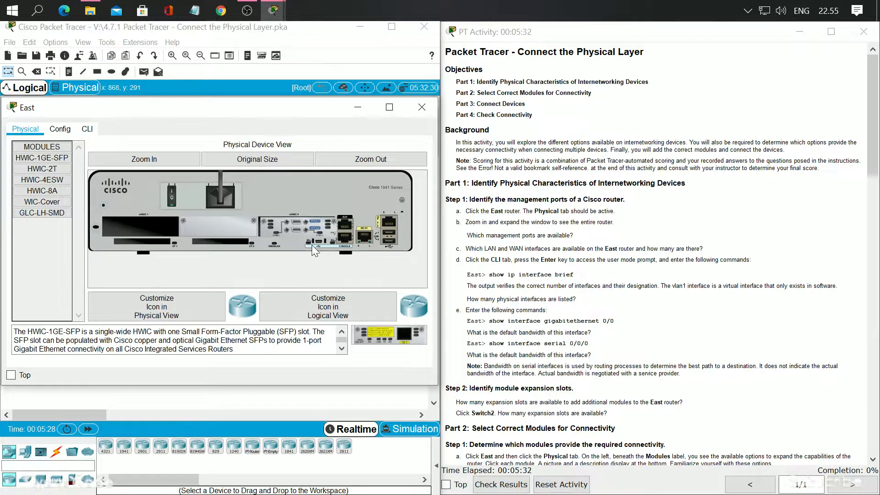
mouse_move(303, 230)
Start the East router's command line and run "show ip interface brief"
left_click(87, 129)
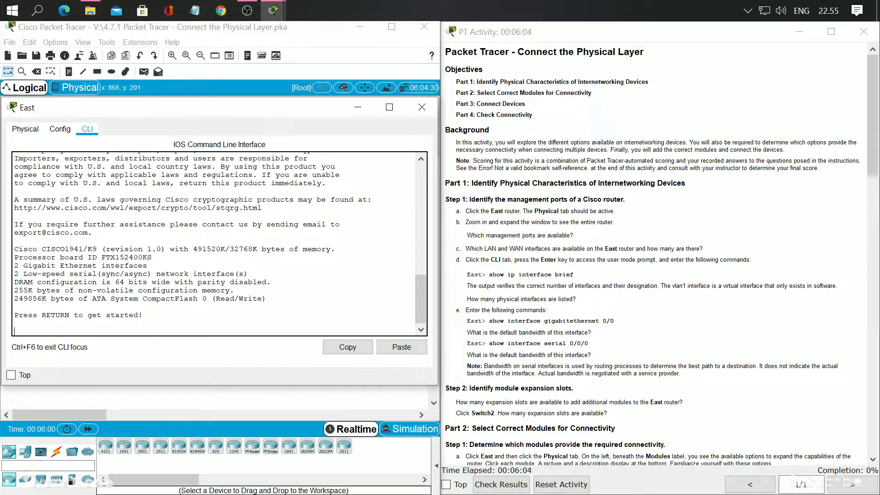
key("Return")
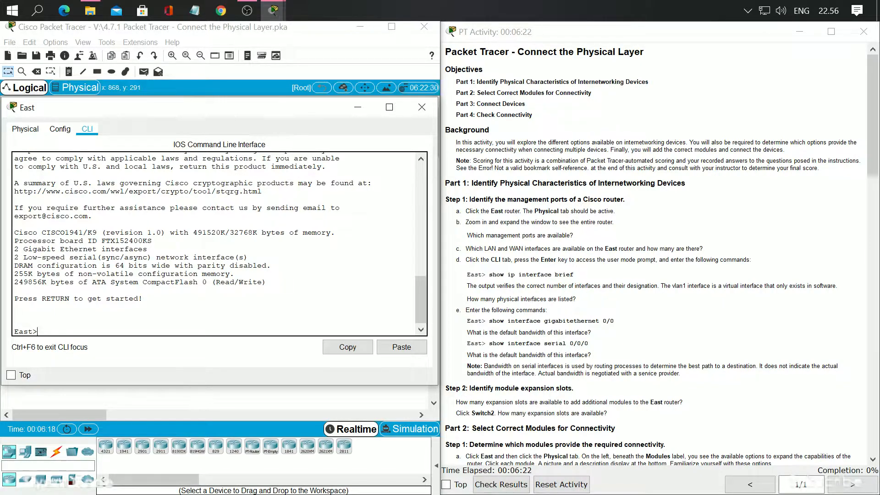
type("how ip interface brief")
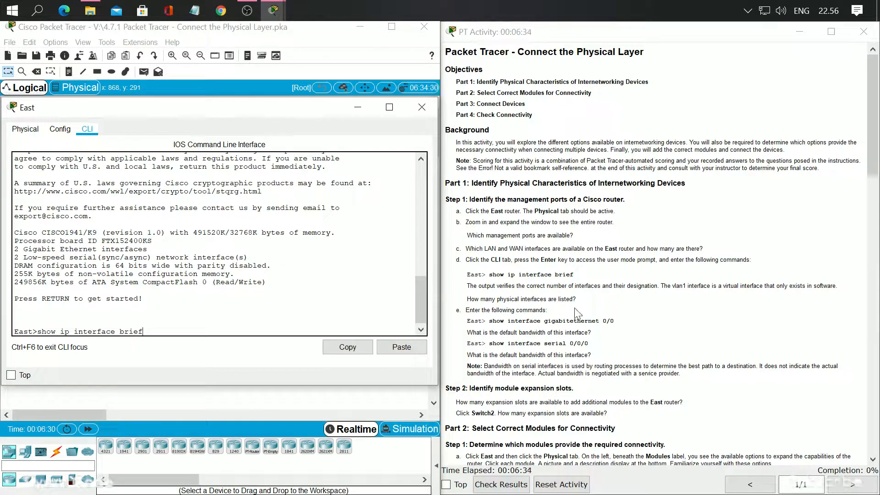
scroll(573, 307, "down", 1)
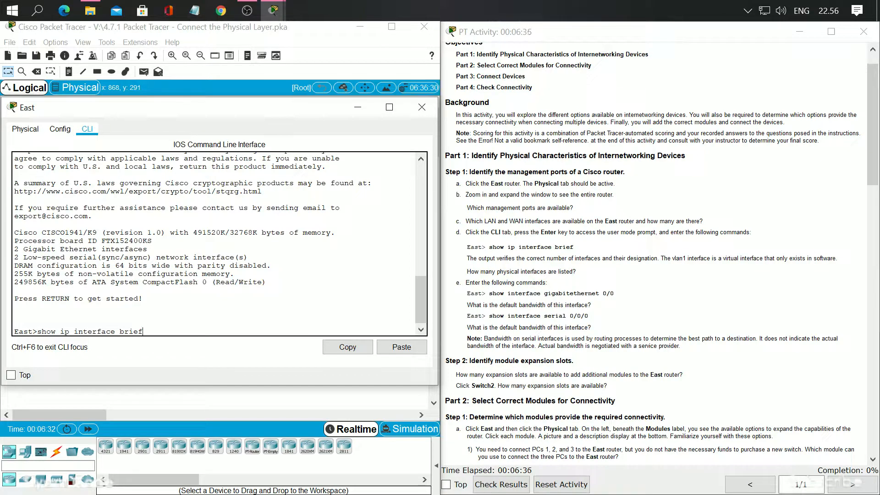
key("Return")
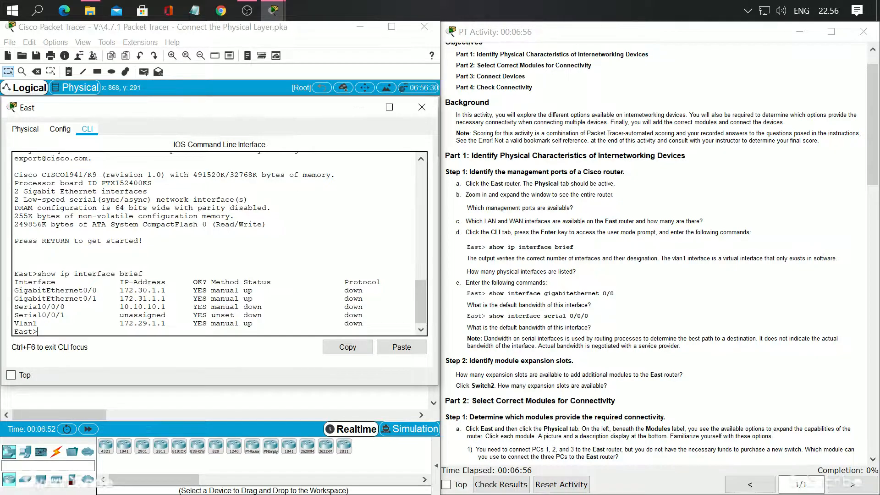
Examine the interface list in the command output, highlighting the GigabitEthernet and Serial interfaces and the virtual Vlan1 interface
left_click_drag(19, 290, 69, 290)
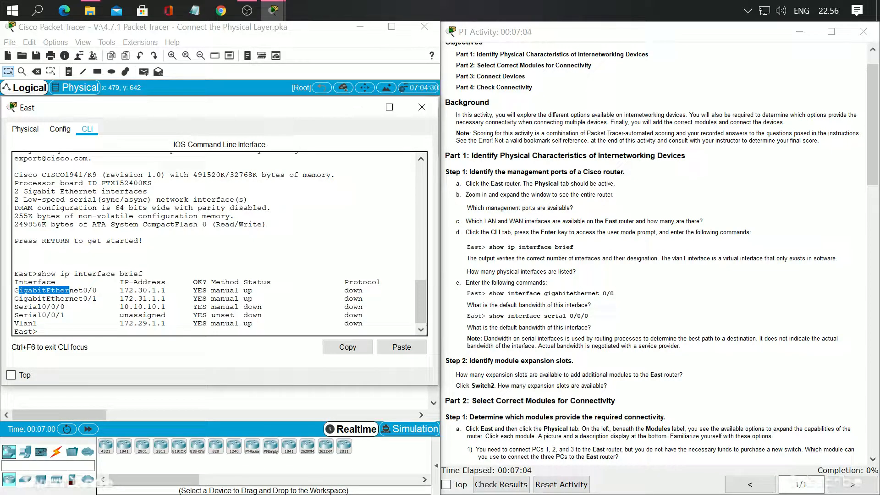
left_click_drag(69, 315, 14, 290)
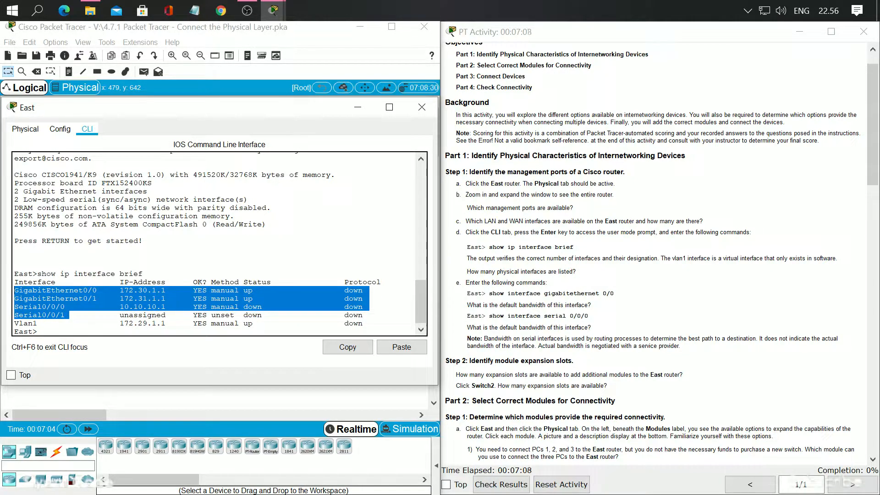
left_click(41, 323)
left_click_drag(14, 323, 33, 323)
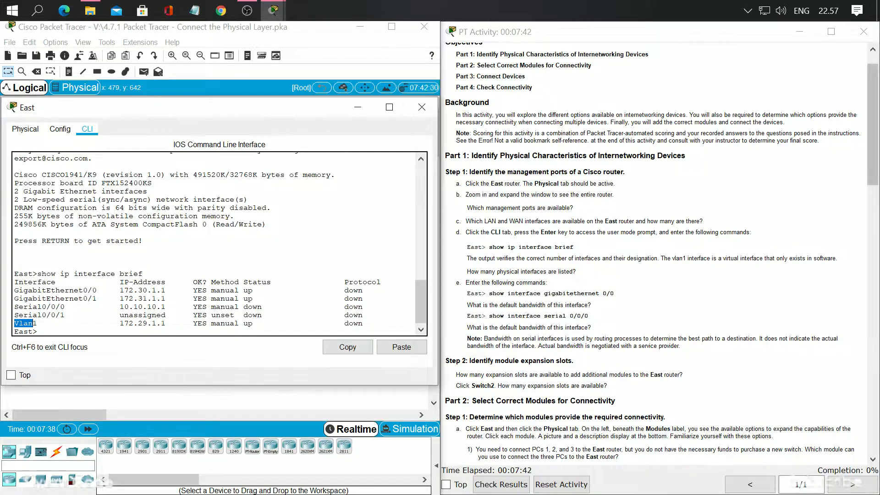
left_click_drag(47, 290, 97, 298)
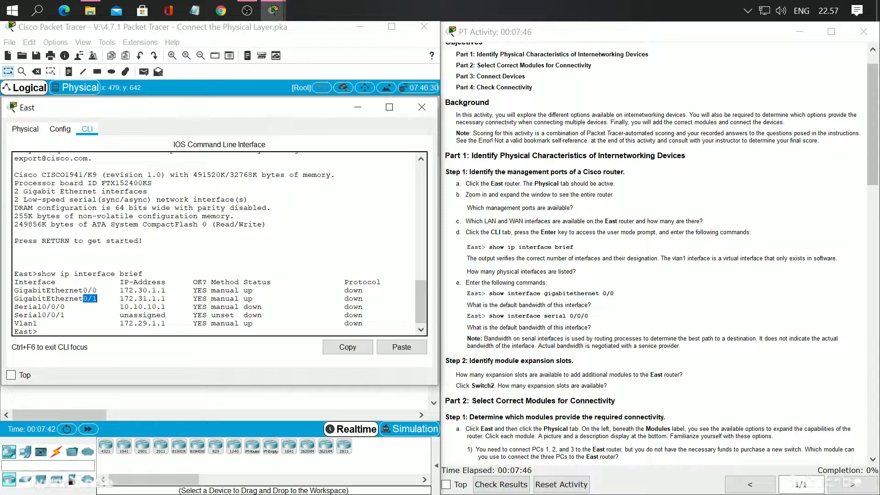
left_click_drag(33, 307, 60, 315)
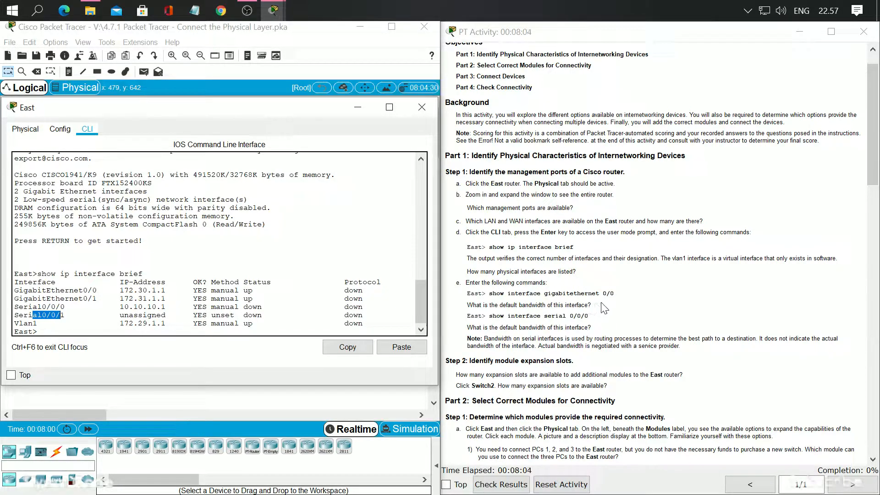
Run "sh int g0/0" on the East router and highlight the interface's bandwidth value in the output
left_click(50, 338)
key("BackSpace")
type("sh")
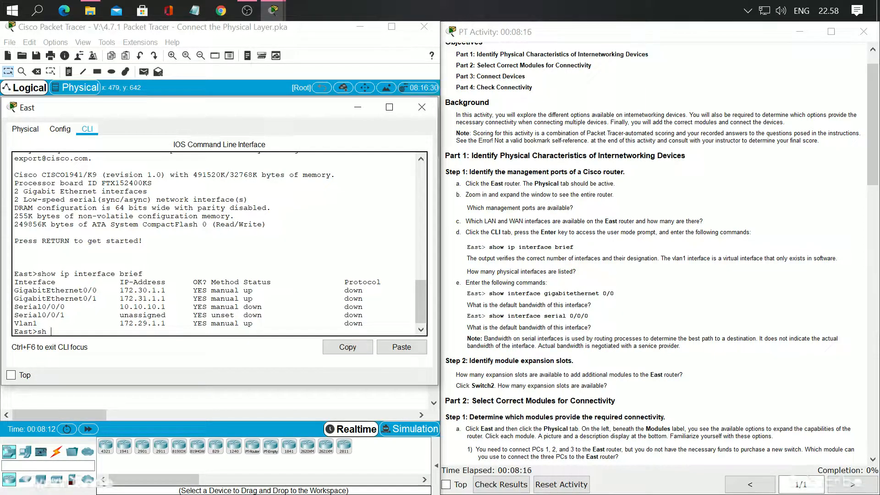
type(" int g0/0")
key("Return")
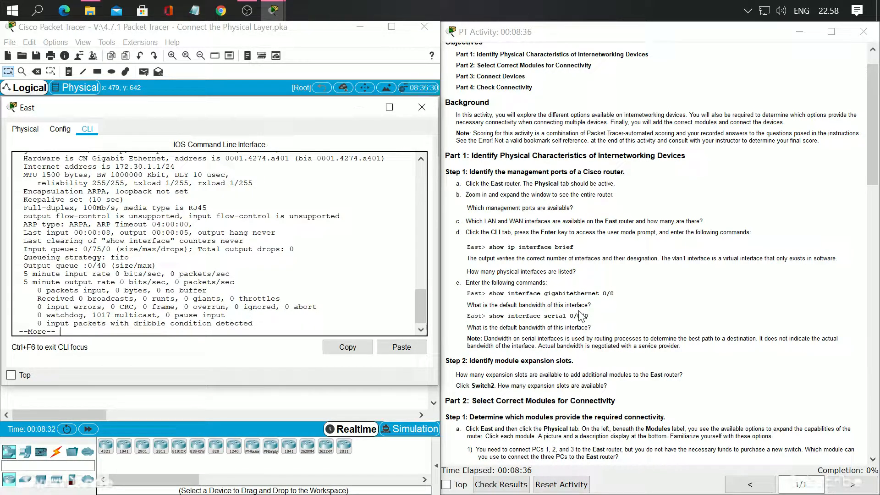
scroll(220, 243, "up", 2)
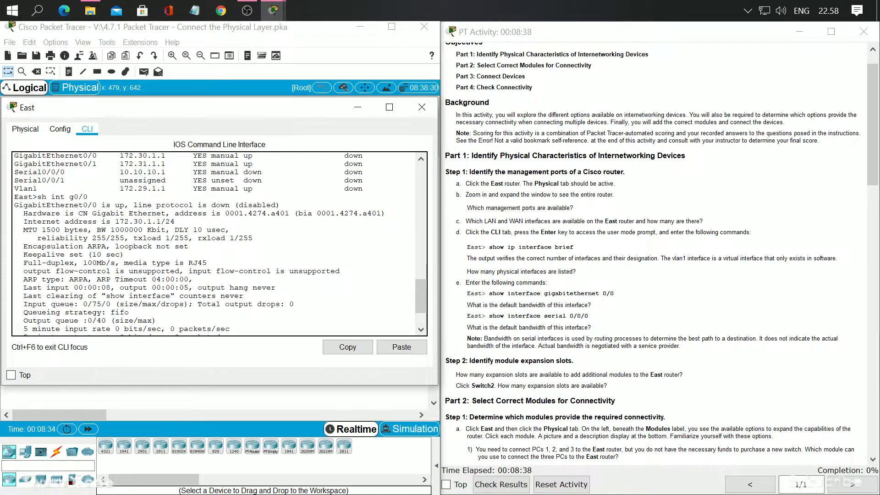
left_click_drag(97, 230, 166, 230)
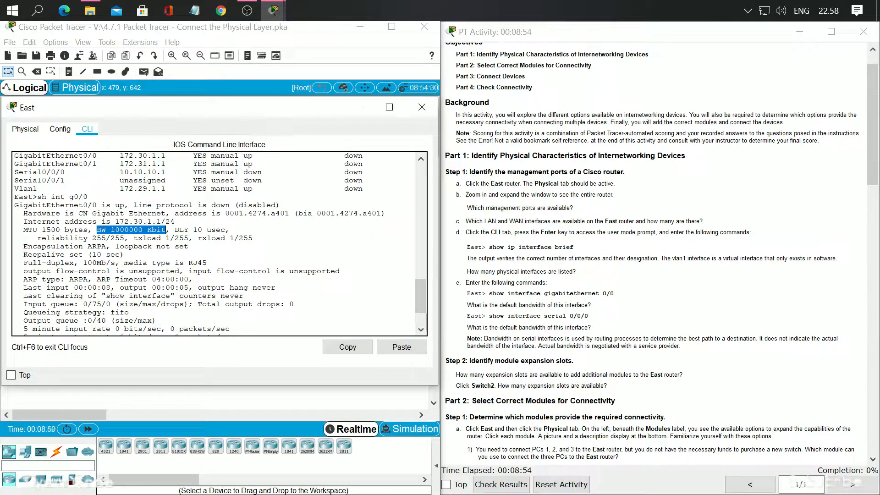
Page through the rest of the GigabitEthernet 0/0 output to return to the East router's command prompt
scroll(220, 243, "down", 3)
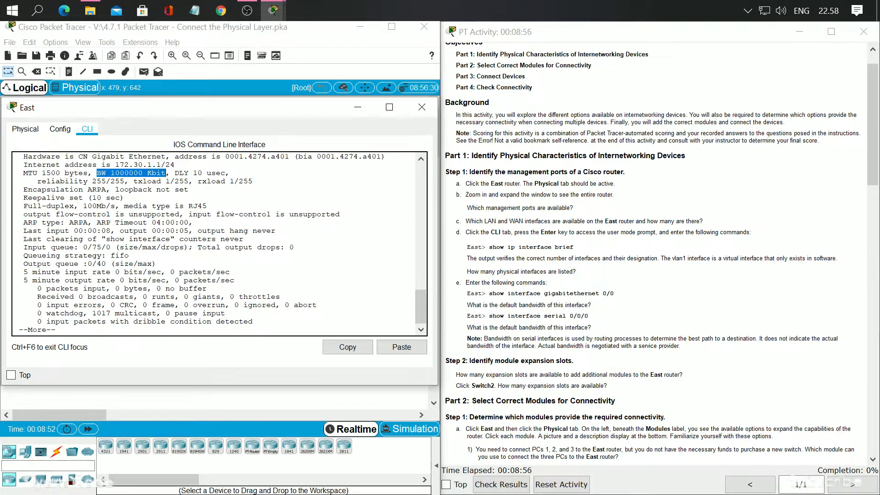
key("Return")
key("Return")
key("Return")
key("Return")
key("Return")
key("Return")
key("Return")
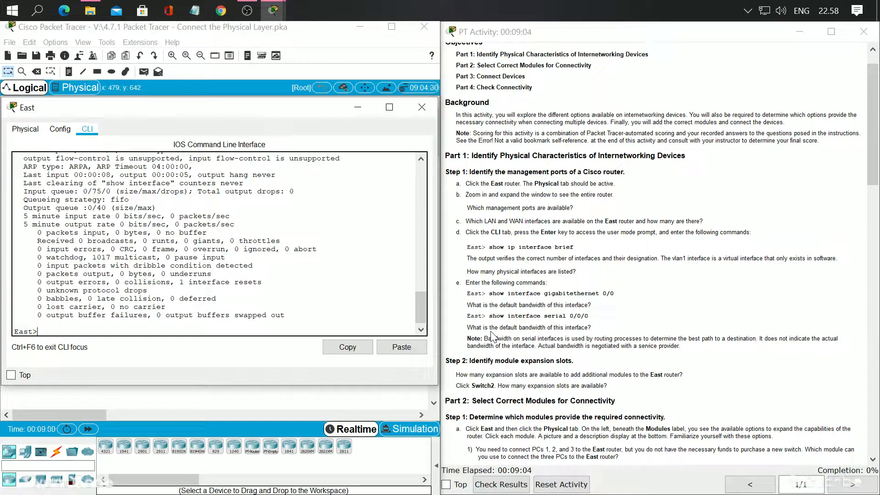
Run "sh int s0/0/0" on the East router and highlight the serial interface's bandwidth value in the output
type("sh int g0/0")
key("Left")
key("Left")
key("BackSpace")
key("BackSpace")
type("s0/0")
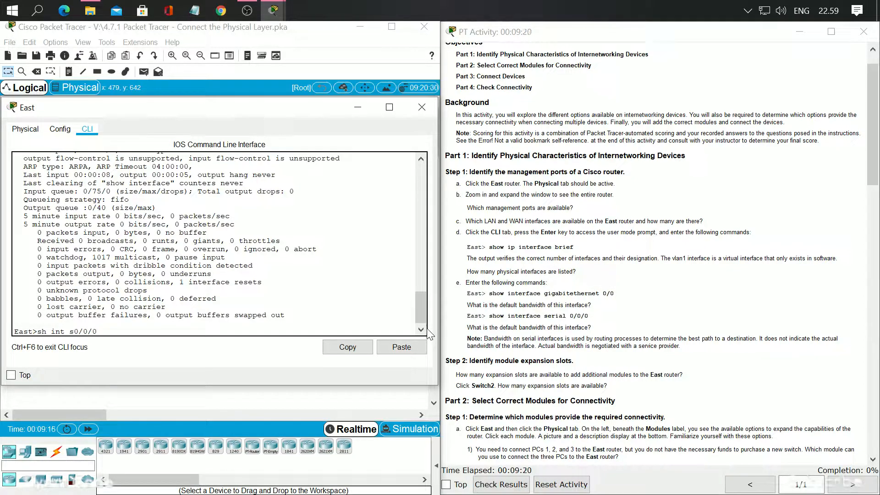
key("Return")
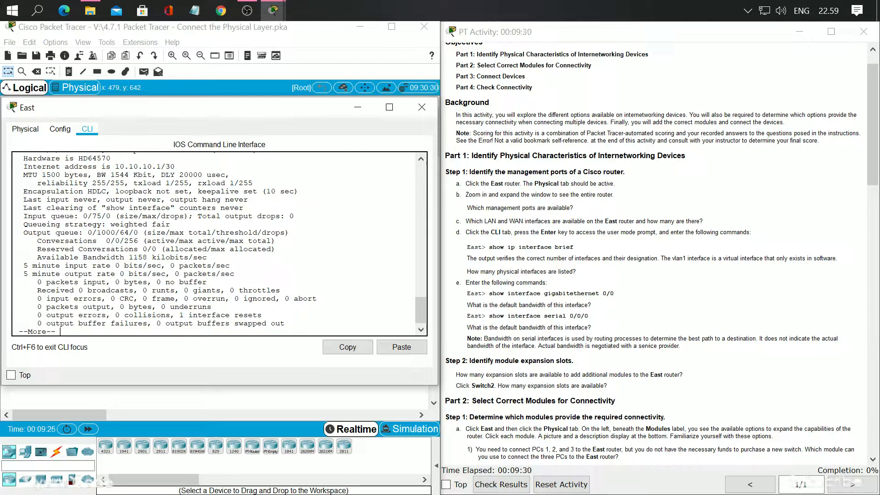
scroll(106, 202, "up", 1)
left_click_drag(97, 202, 152, 202)
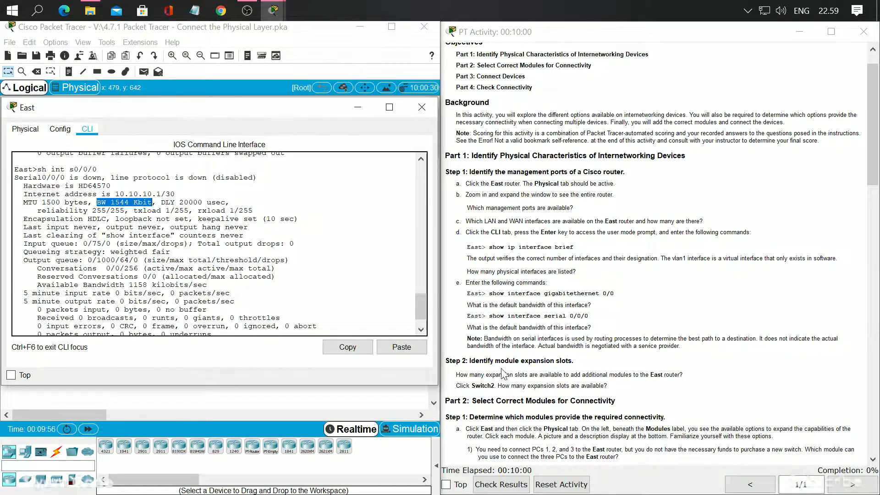
Read on to the module expansion slot instructions and display the East router's physical device view
scroll(504, 369, "down", 2)
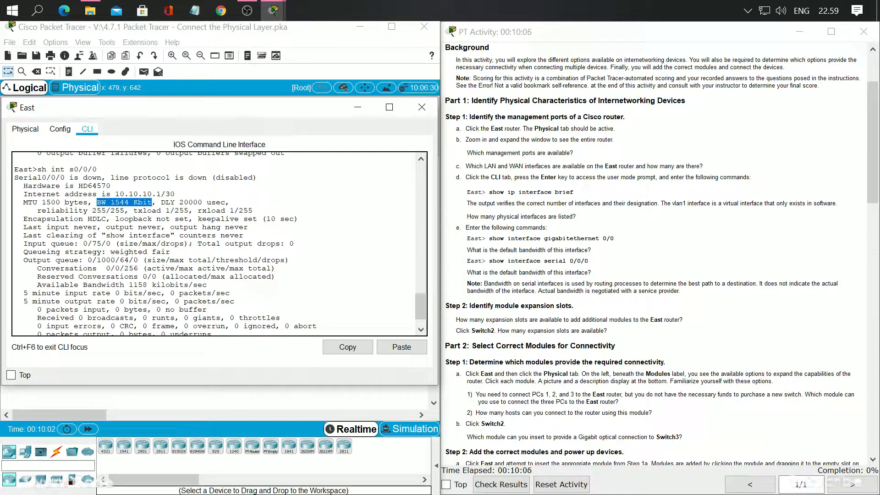
scroll(503, 355, "down", 2)
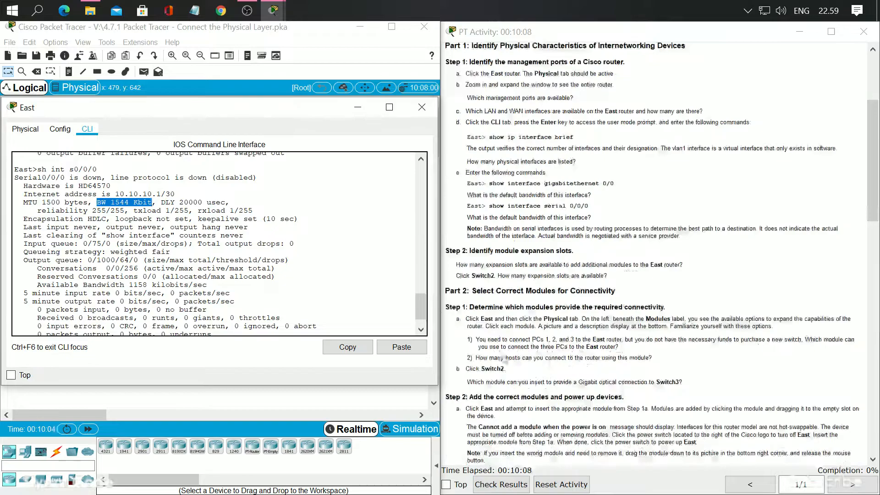
scroll(465, 316, "down", 1)
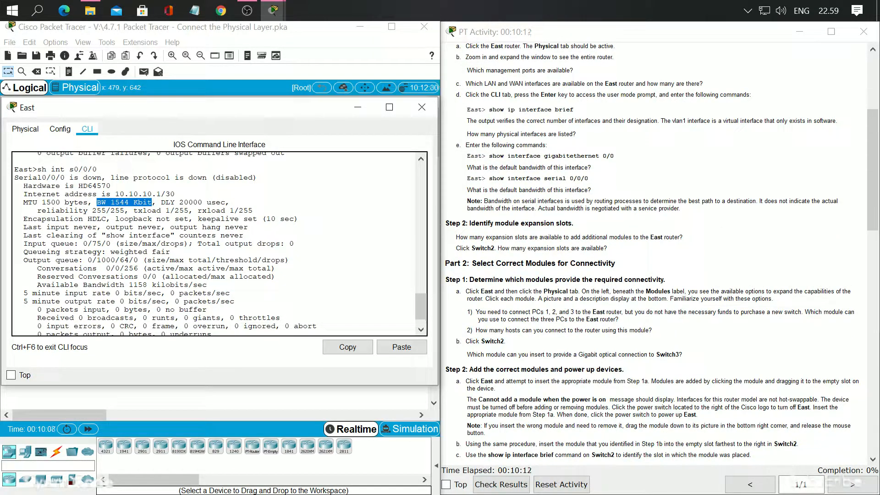
left_click(422, 106)
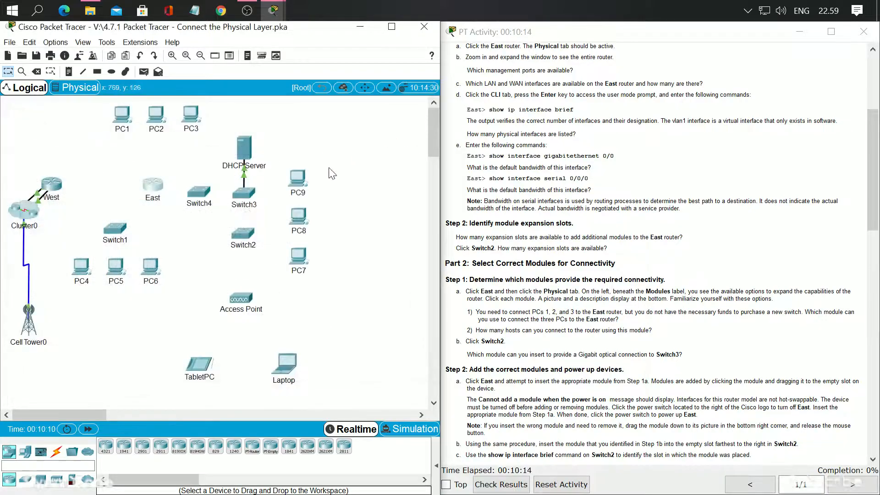
left_click(155, 186)
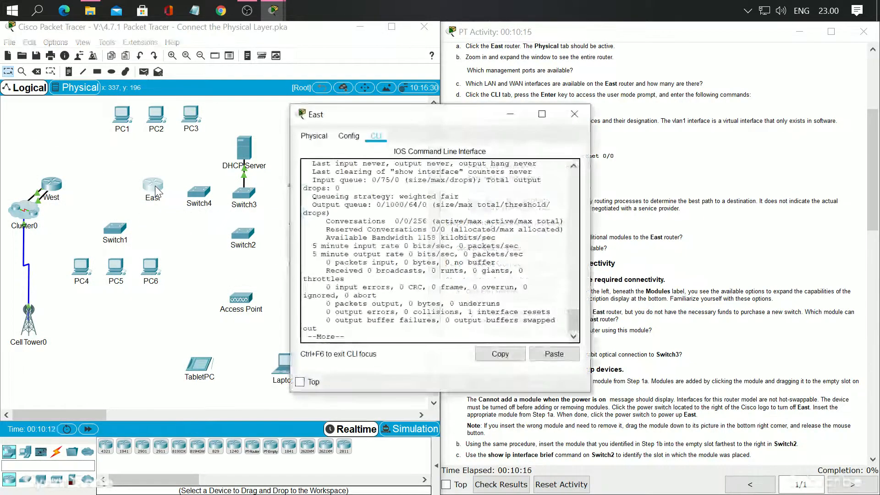
left_click_drag(414, 123, 229, 120)
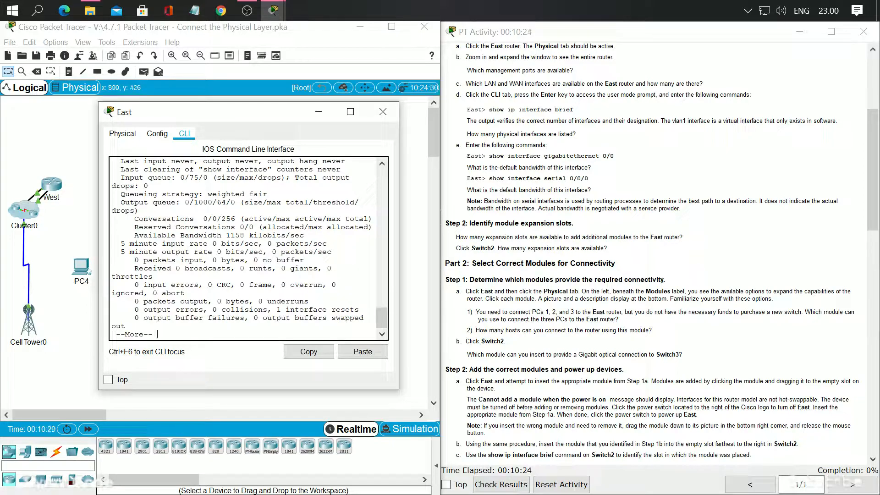
left_click(125, 135)
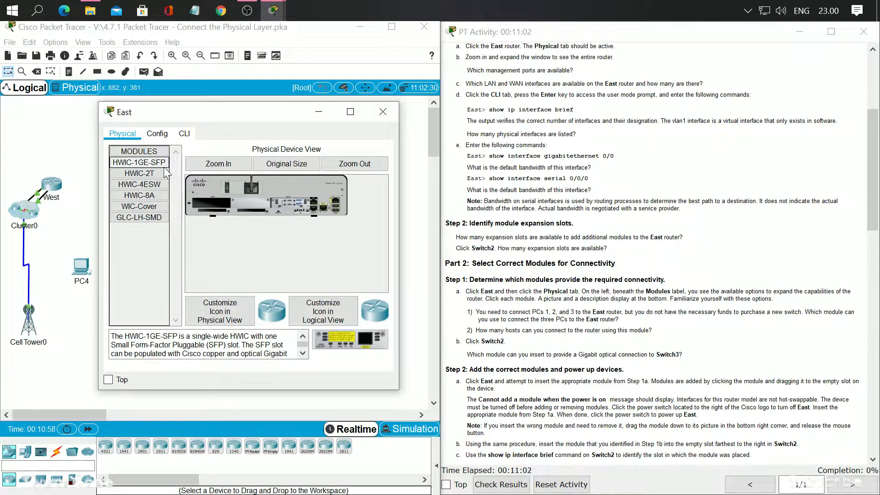
Widen the East router's window and review the descriptions of its modules, from HWIC-1GE-SFP through HWIC-2T, HWIC-4ESW, HWIC-8A and WIC-Cover to GLC-LH-SMD
left_click_drag(398, 252, 545, 250)
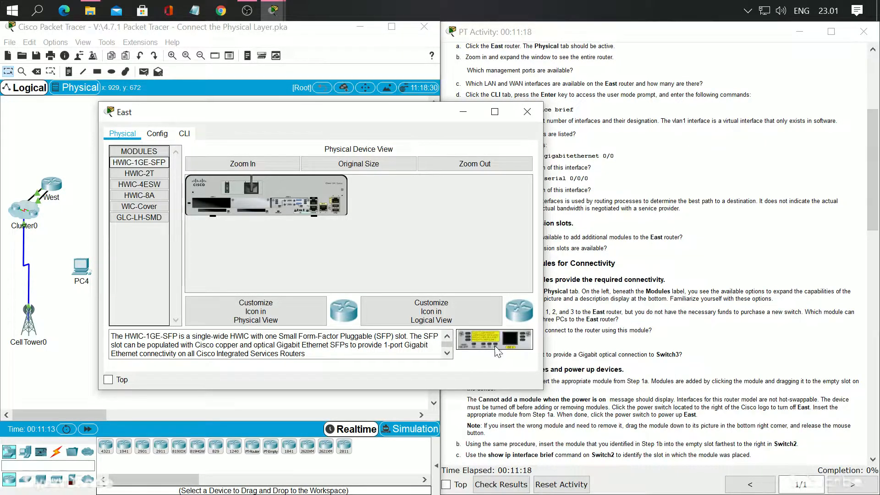
mouse_move(495, 342)
left_mouse_down()
mouse_move(220, 234)
mouse_move(213, 204)
mouse_move(489, 322)
mouse_move(497, 342)
left_mouse_up()
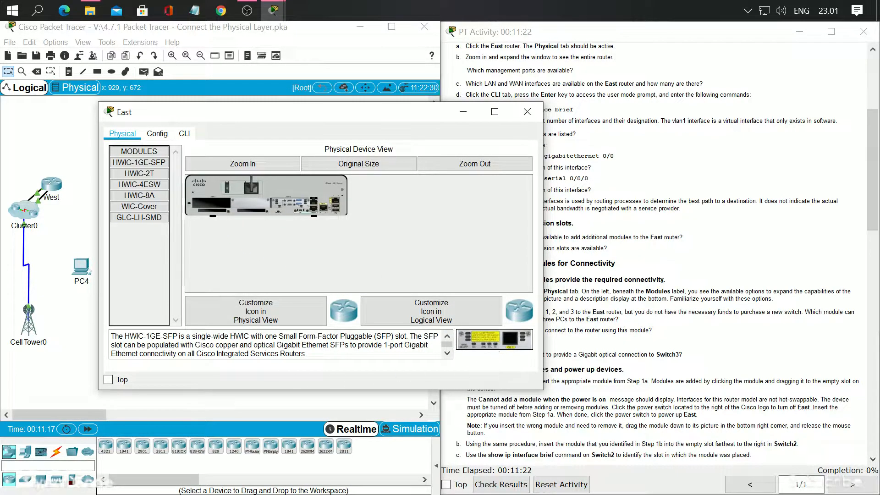
left_click(134, 174)
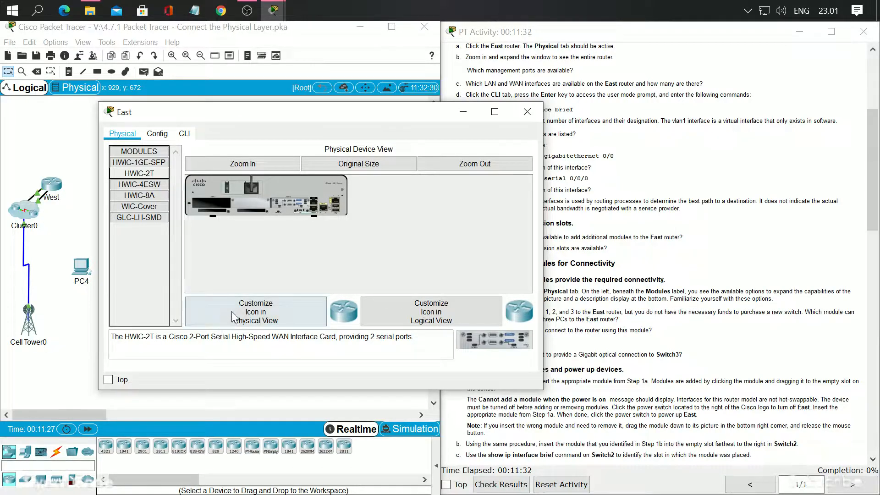
left_click(139, 185)
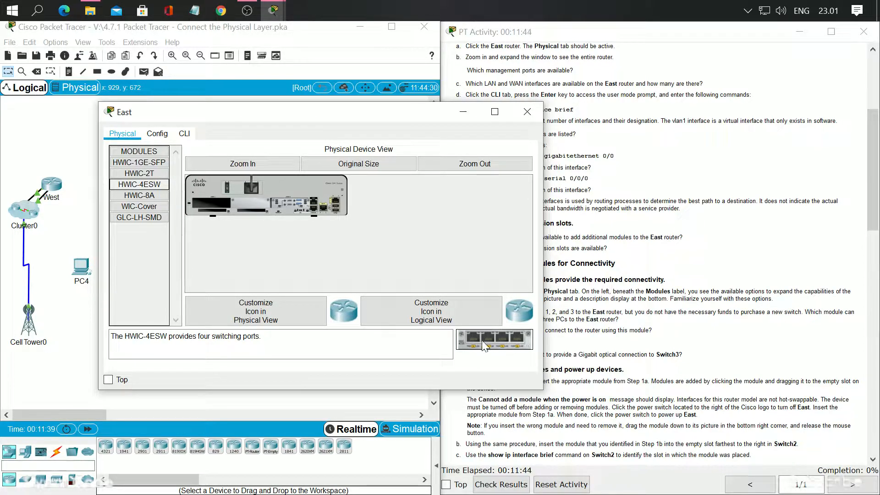
left_click(134, 199)
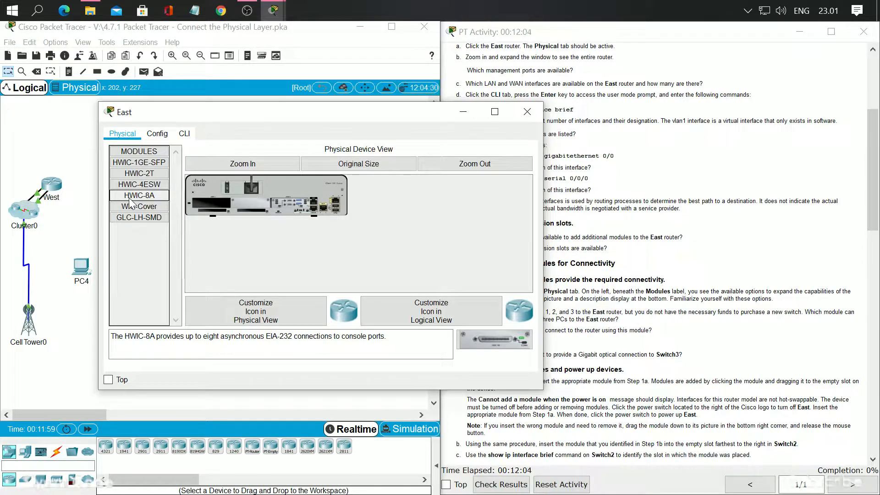
left_click(147, 207)
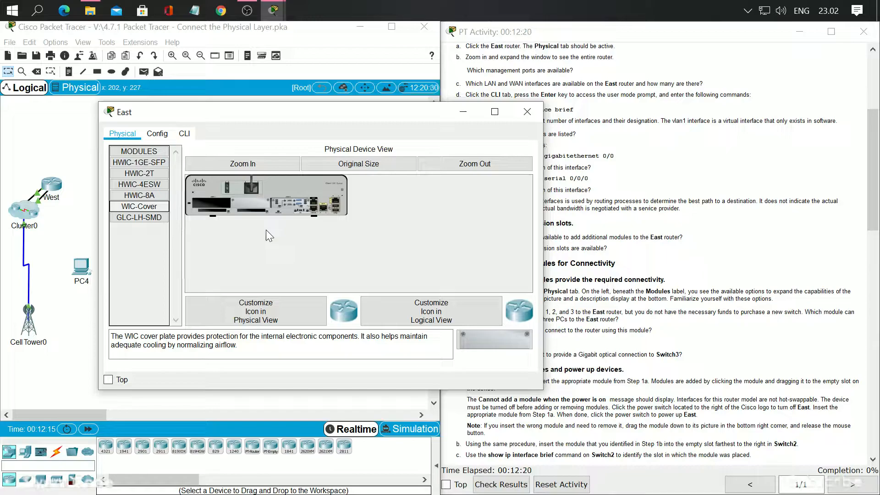
left_click(138, 219)
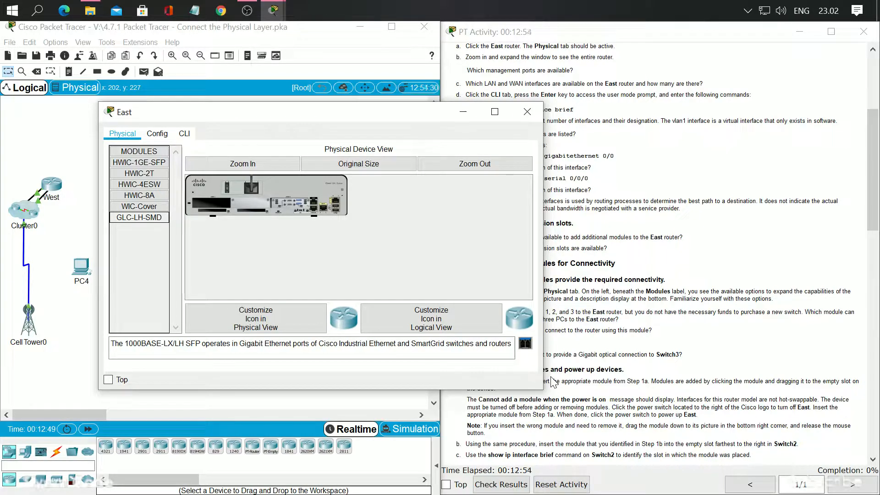
Check the East router's chassis for expansion slots and highlight the matching question in the activity instructions
left_click_drag(316, 111, 208, 105)
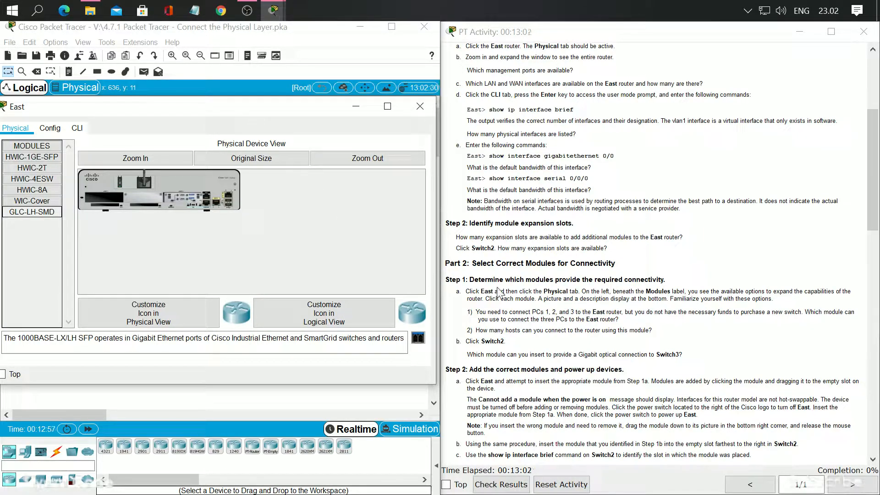
scroll(656, 252, "down", 2)
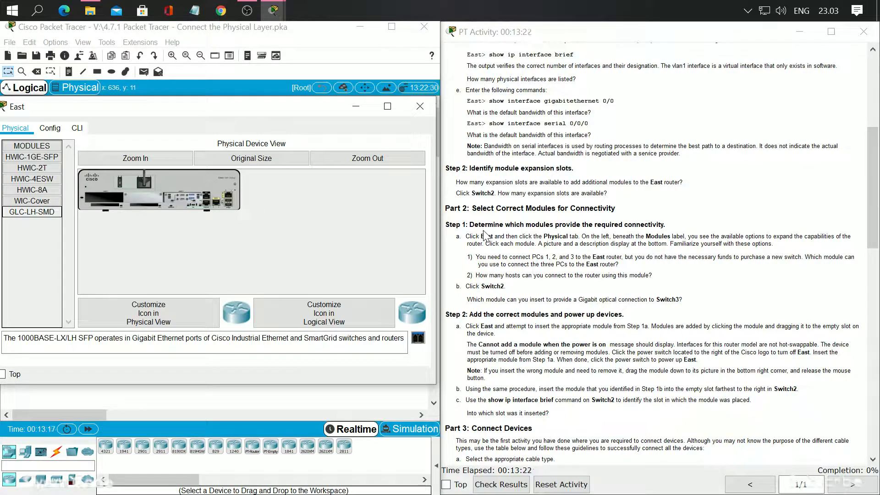
left_click_drag(456, 182, 683, 183)
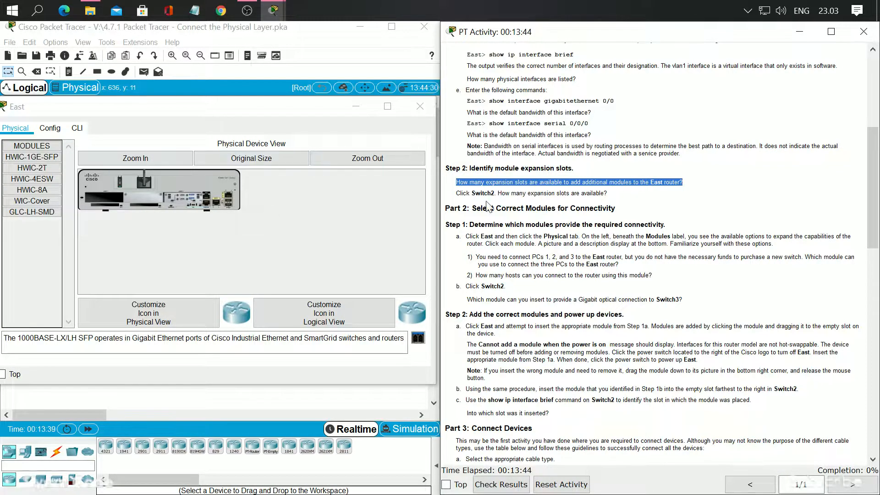
Close the East router's window and open Switch2's physical device view to check its available expansion slots
left_click(421, 108)
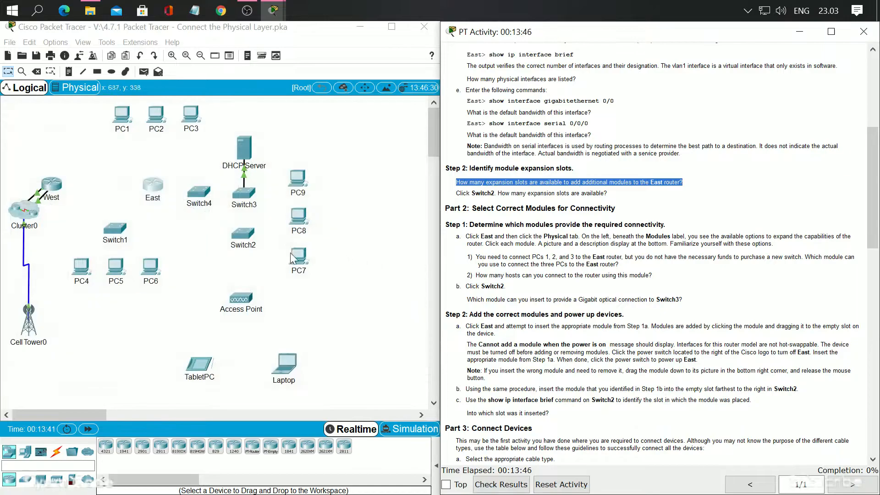
left_click(243, 234)
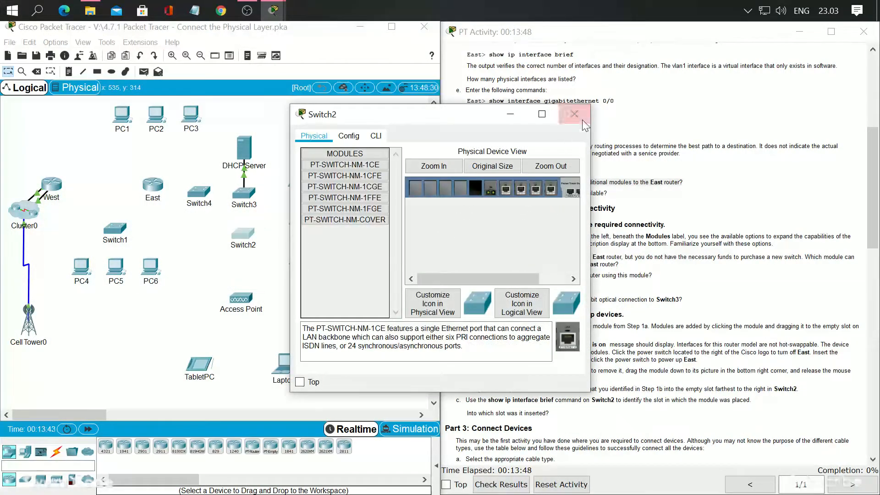
left_click_drag(431, 113, 257, 115)
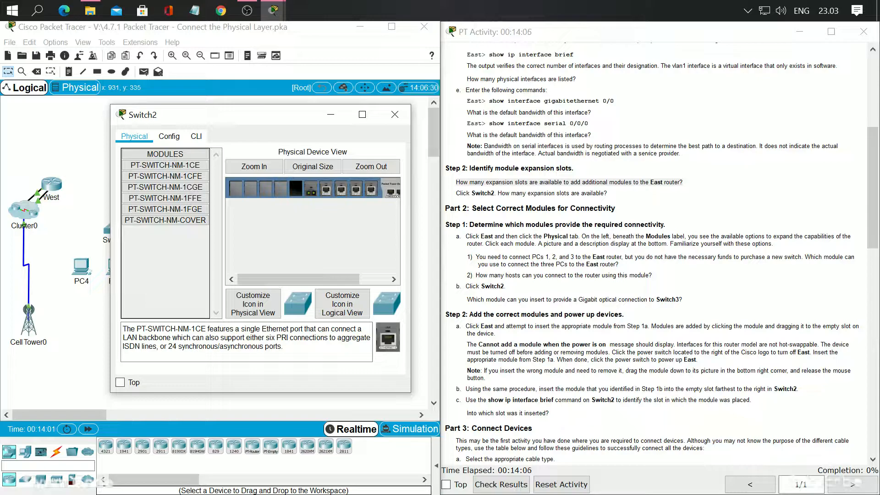
Highlight the Part 2, Step 1 instructions on exploring East's modules and choosing one to connect PCs 1, 2, and 3
left_click_drag(466, 237, 774, 245)
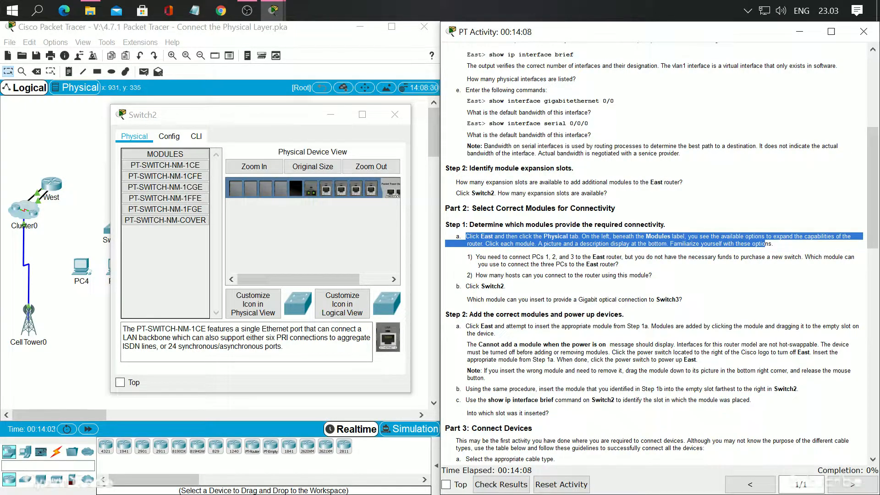
left_click(774, 245)
left_click_drag(467, 256, 619, 265)
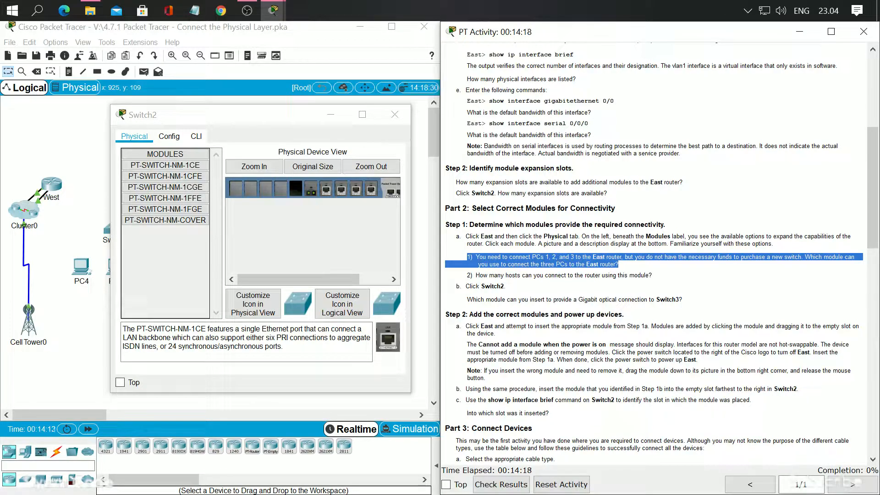
left_click(626, 294)
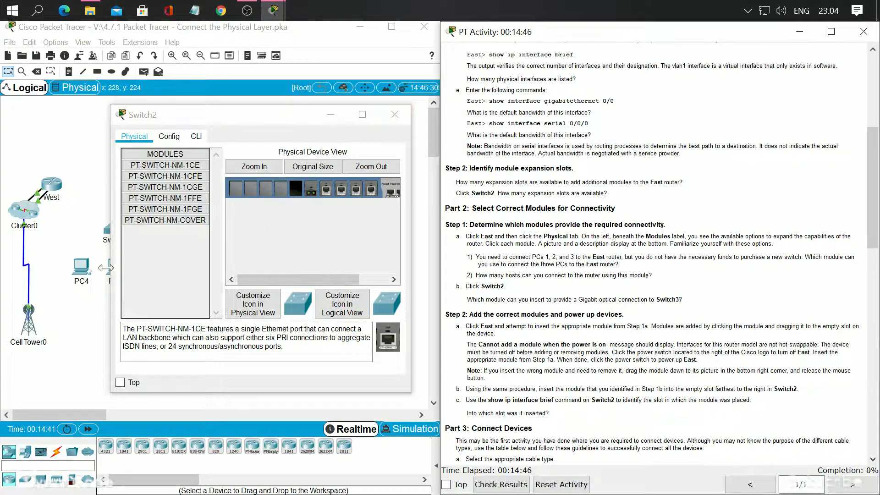
Close Switch2's window and compare the HWIC-8A and HWIC-4ESW module descriptions on the East router
left_click(395, 114)
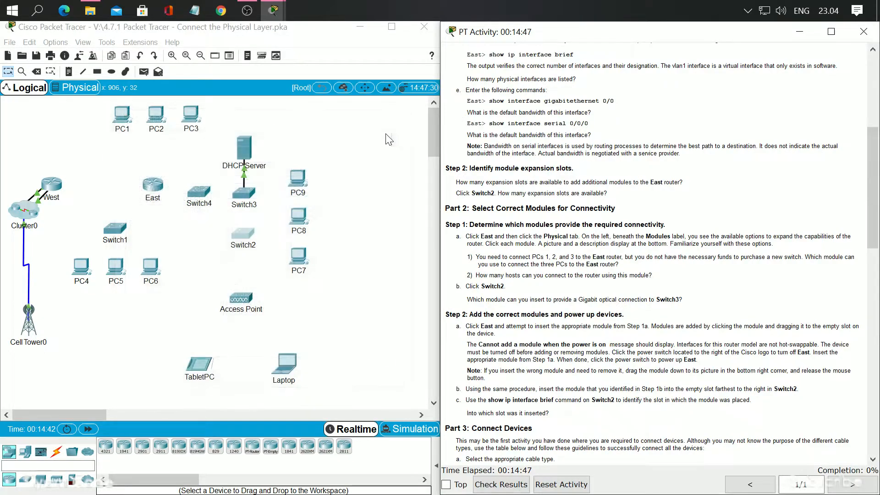
left_click(152, 186)
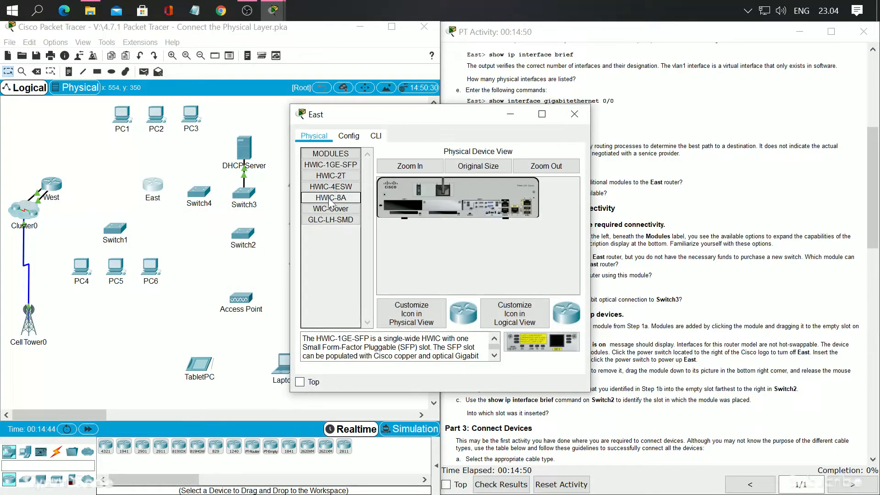
left_click_drag(440, 119, 278, 115)
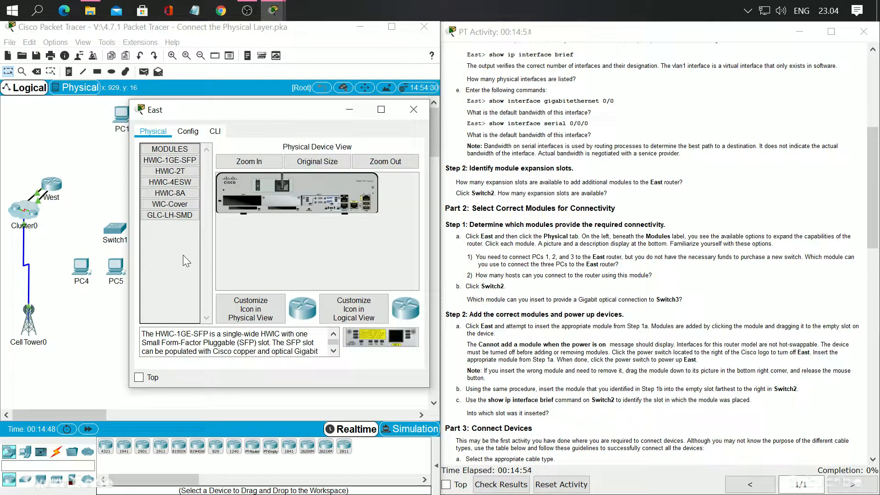
left_click(176, 193)
left_click(179, 183)
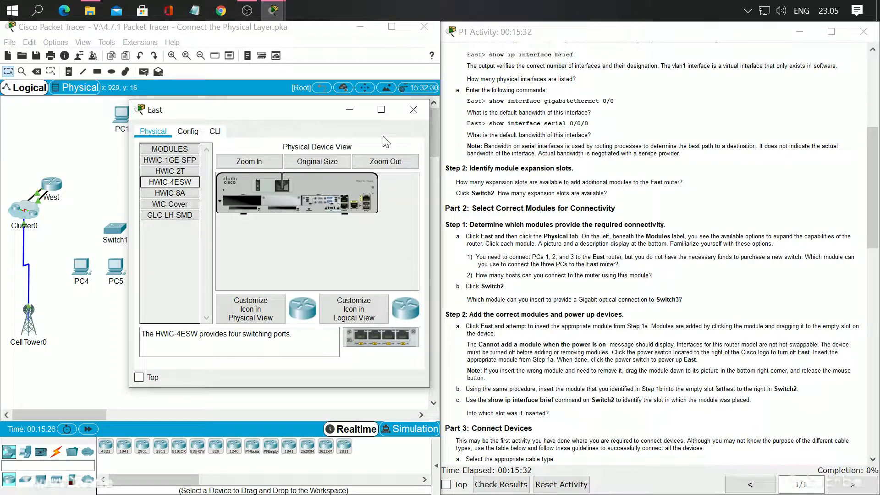
Close the East router's window and read the PT-SWITCH-NM-1FFE module description in Switch2's physical view, highlighting the fiber designation in 100BaseFX
left_click(408, 112)
left_click(243, 236)
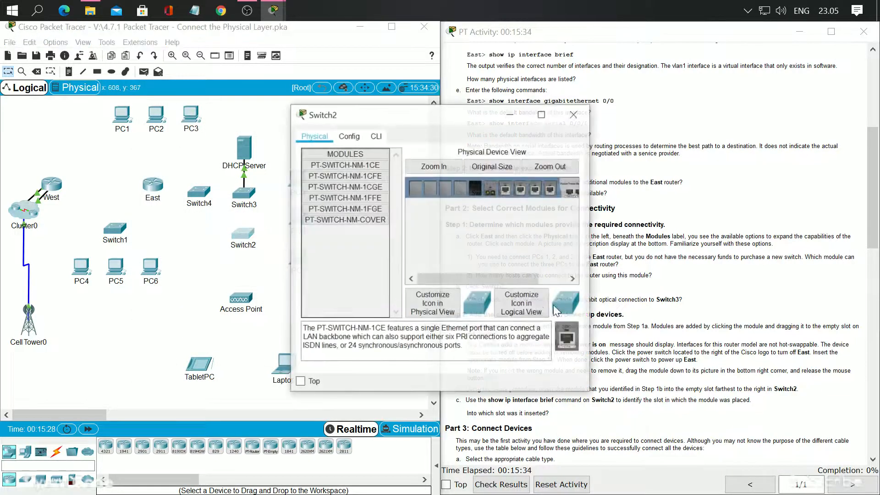
left_click_drag(438, 116, 258, 116)
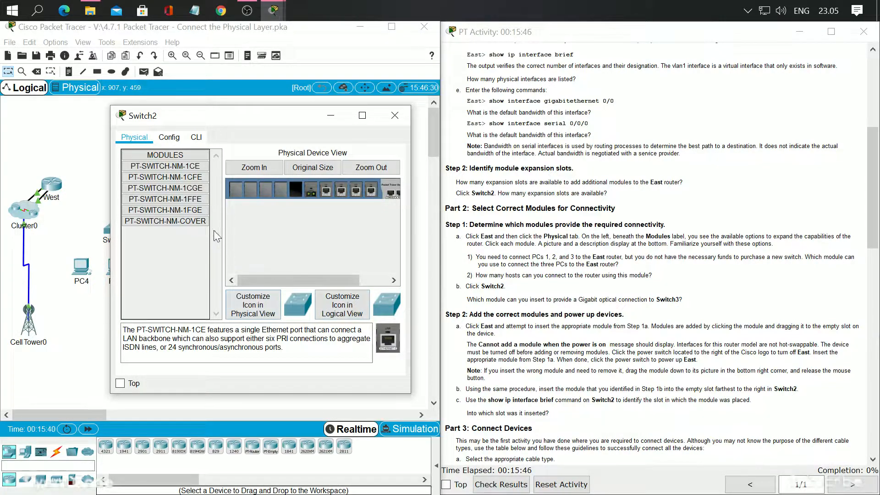
left_click(192, 200)
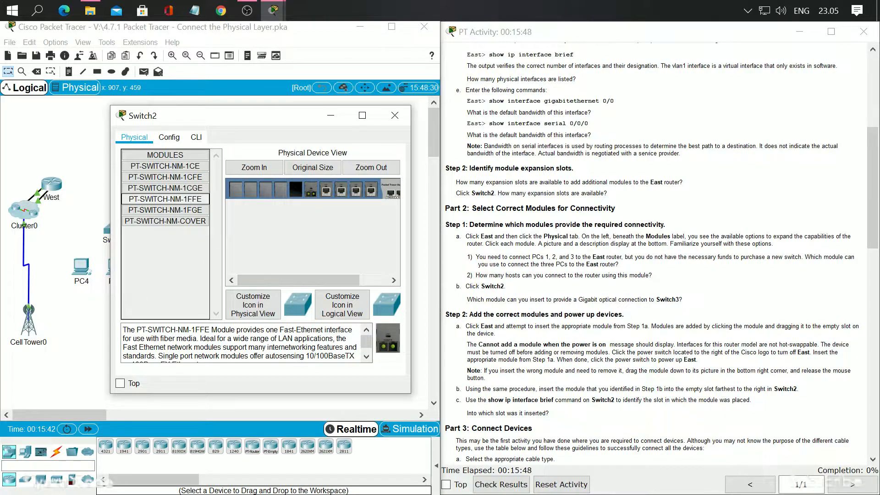
scroll(275, 343, "down", 1)
left_click_drag(411, 335, 452, 335)
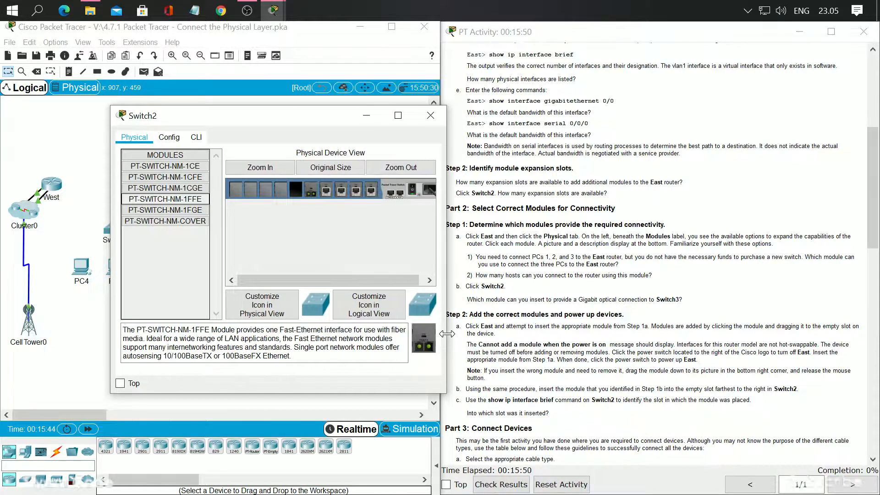
left_click_drag(252, 357, 261, 356)
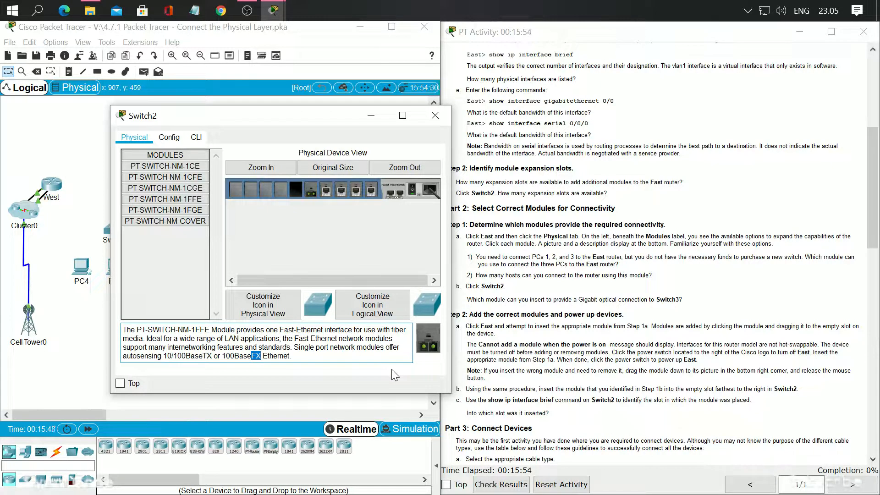
Compare the PT-SWITCH-NM-1FGE description with PT-SWITCH-NM-1FFE, highlight its optical GBIC wording, and close Switch2's window
left_click(194, 200)
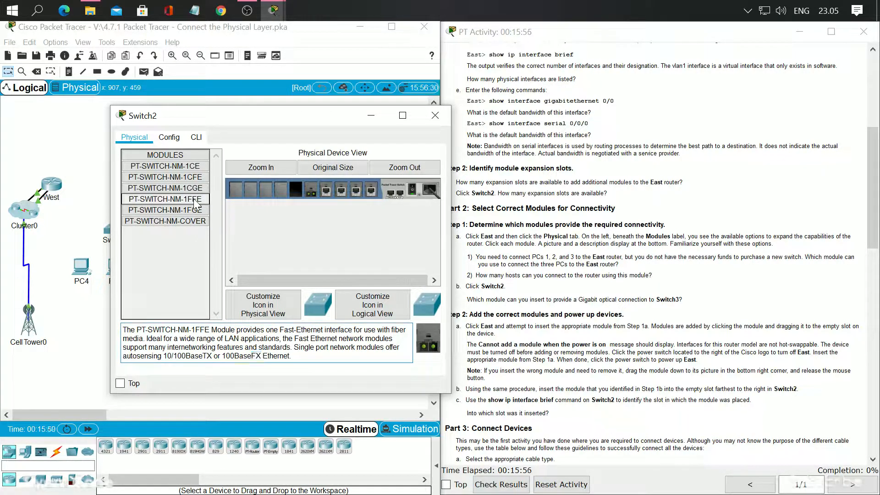
left_click(189, 210)
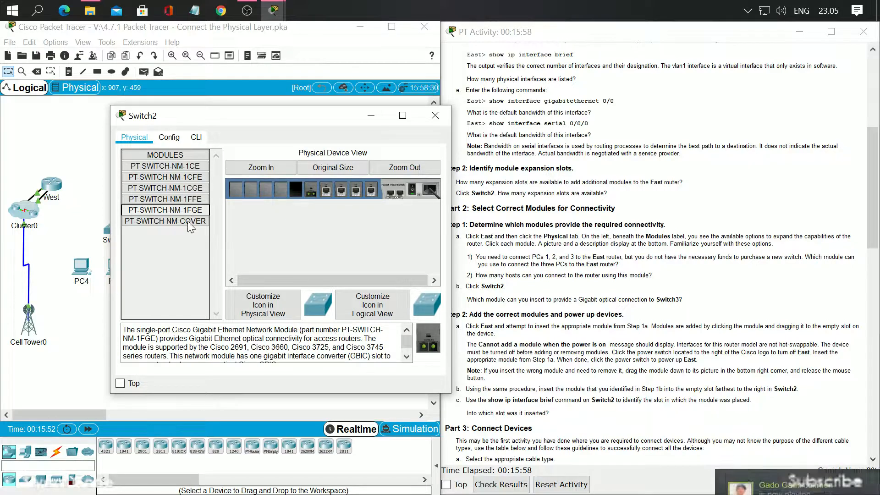
scroll(263, 343, "down", 1)
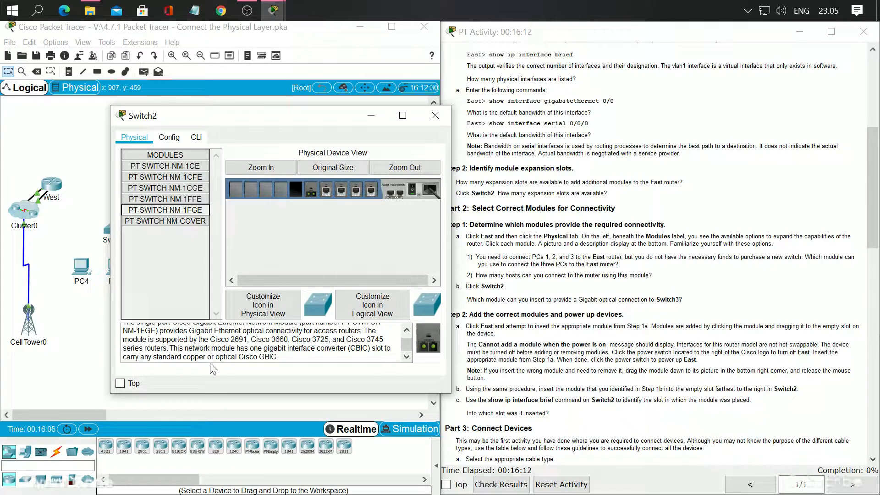
left_click_drag(212, 357, 265, 357)
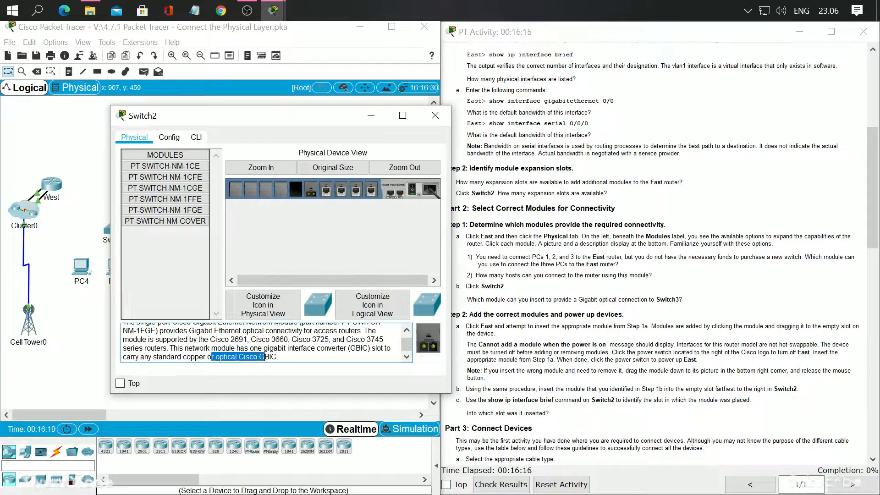
scroll(264, 357, "up", 1)
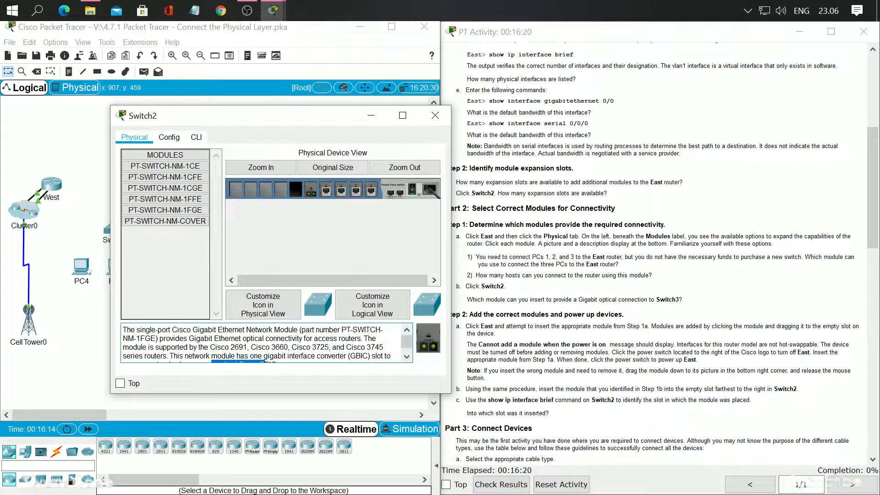
scroll(267, 343, "down", 1)
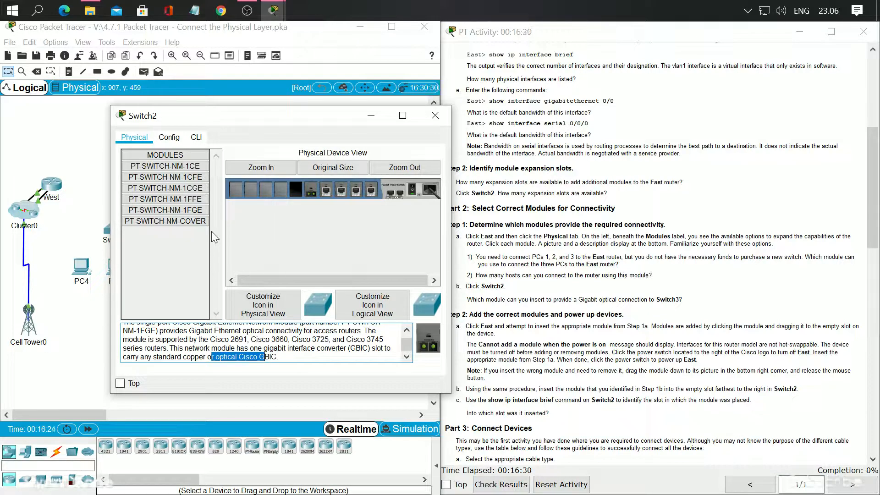
scroll(264, 343, "up", 1)
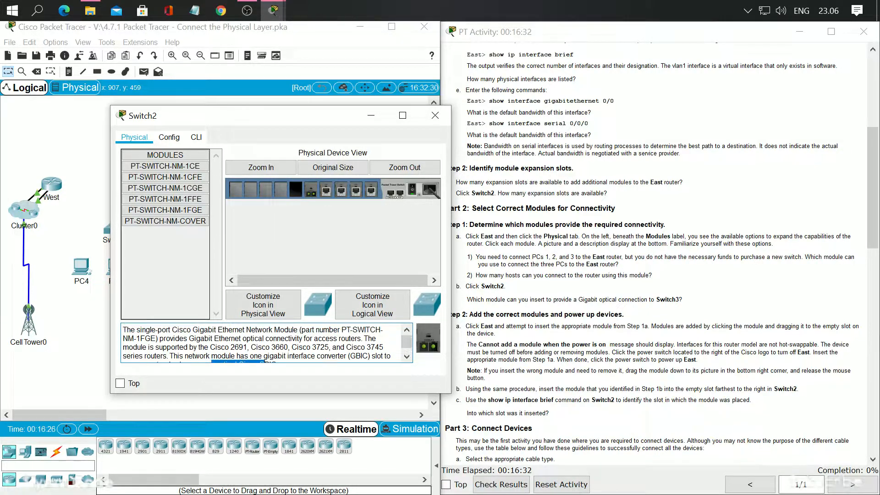
left_click(192, 211)
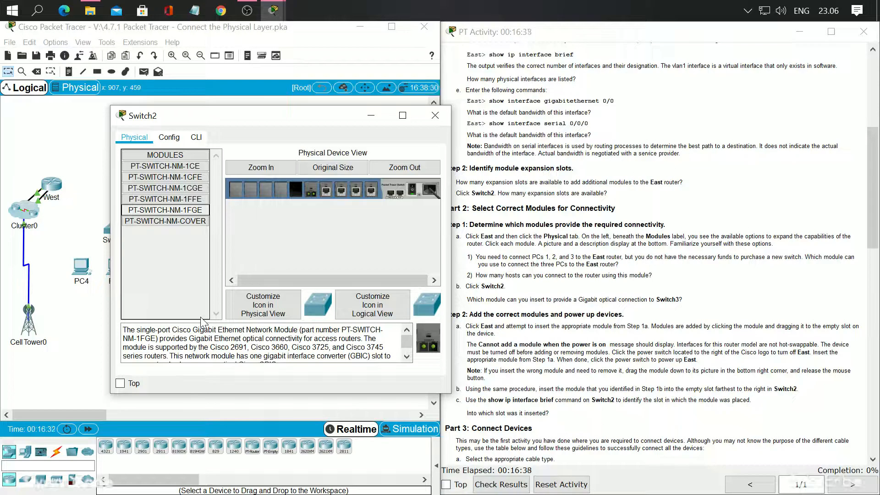
left_click(194, 201)
left_click(194, 210)
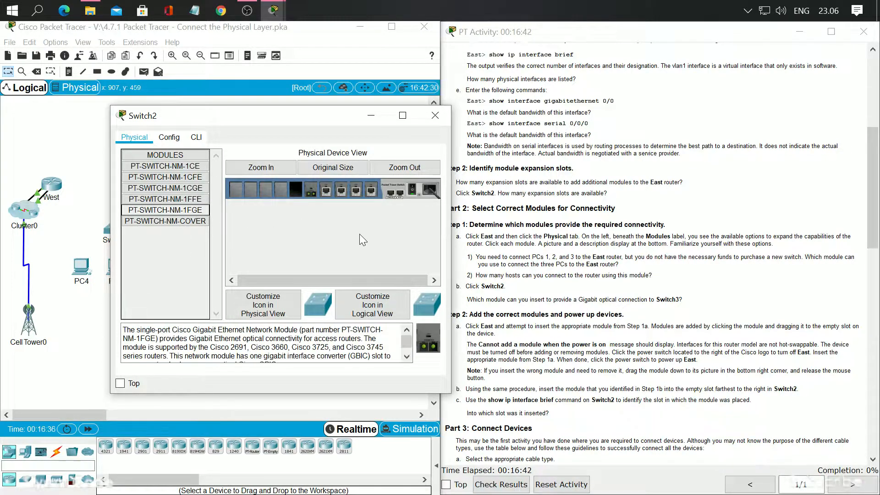
left_click(434, 115)
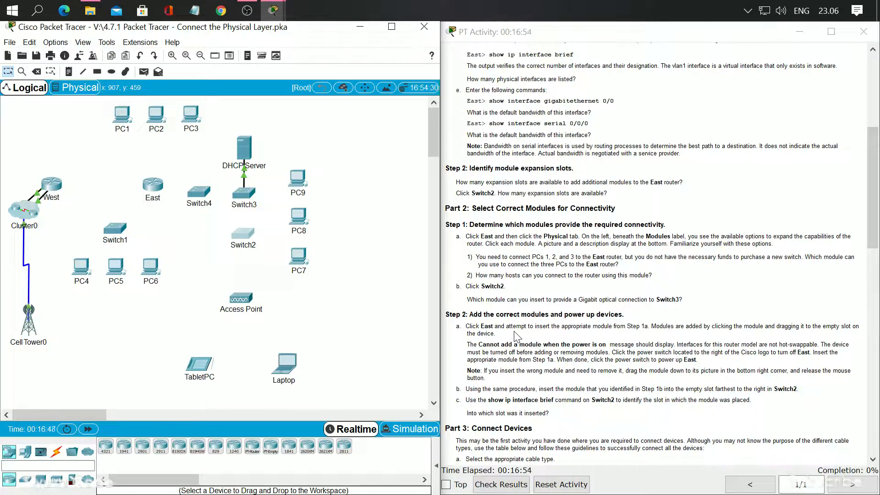
Open the East router's physical view and try to insert the HWIC-4ESW module into the empty slot while the power is on
left_click(152, 185)
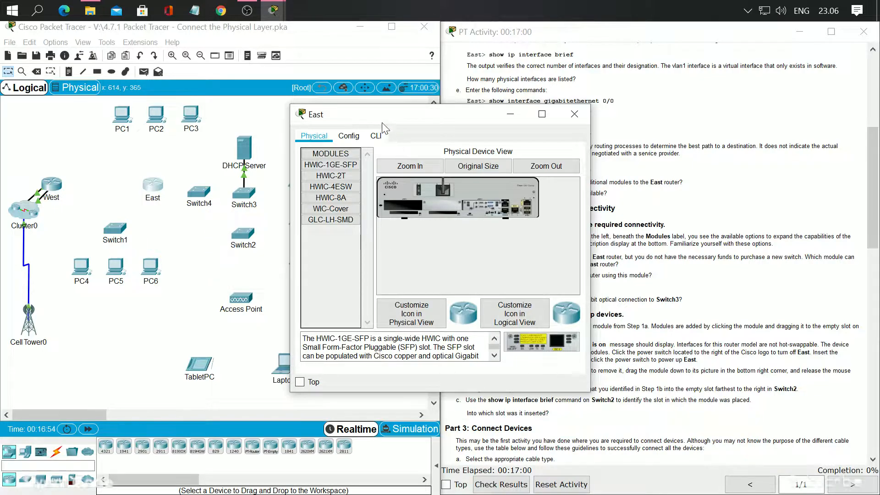
left_click_drag(397, 112, 209, 127)
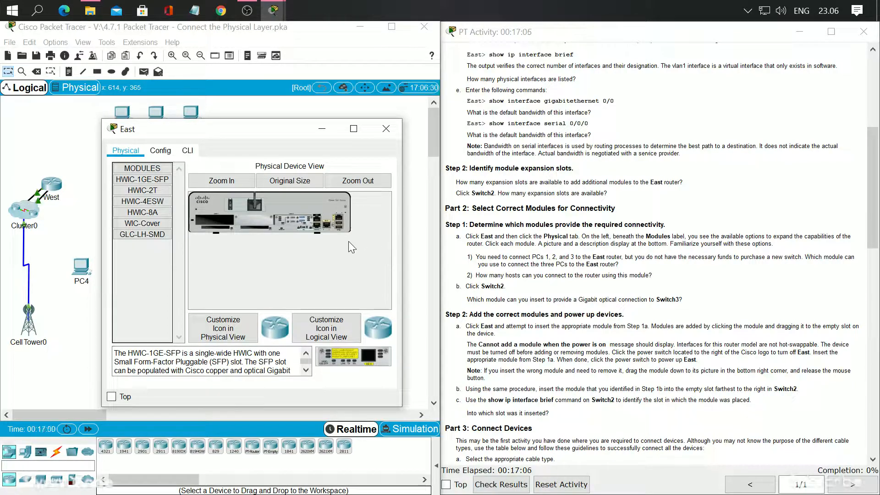
left_click(156, 204)
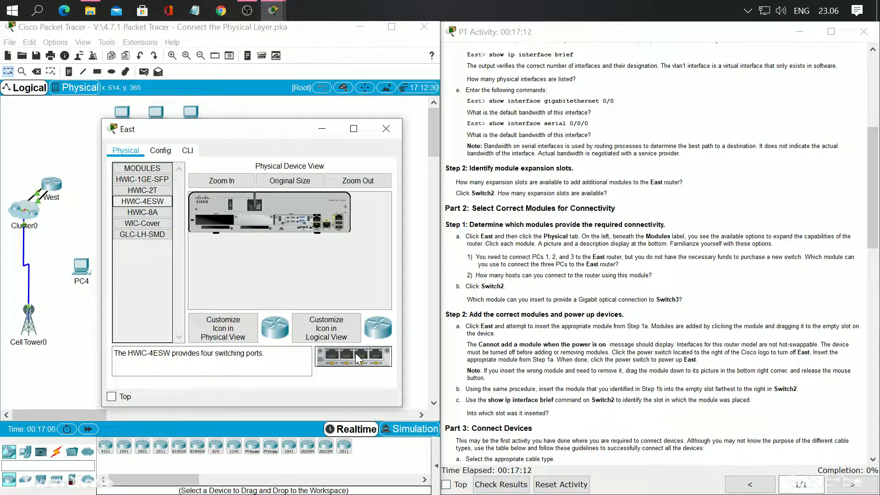
left_click_drag(358, 358, 247, 231)
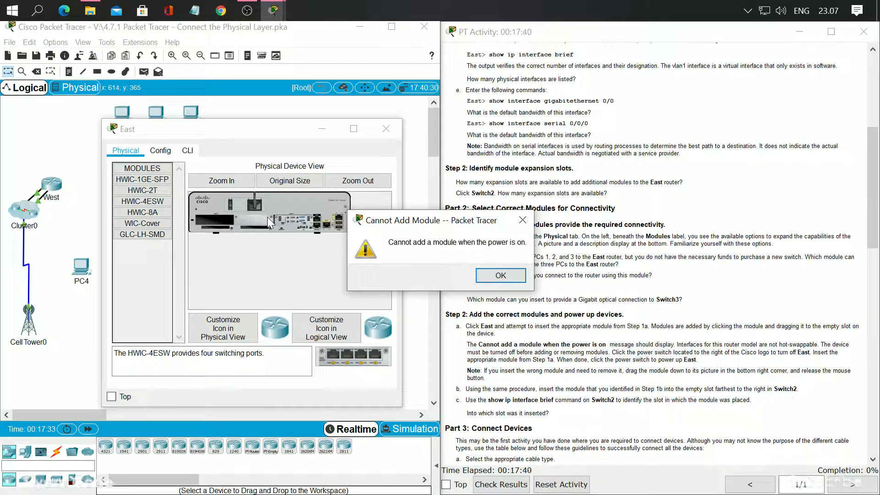
left_click(488, 283)
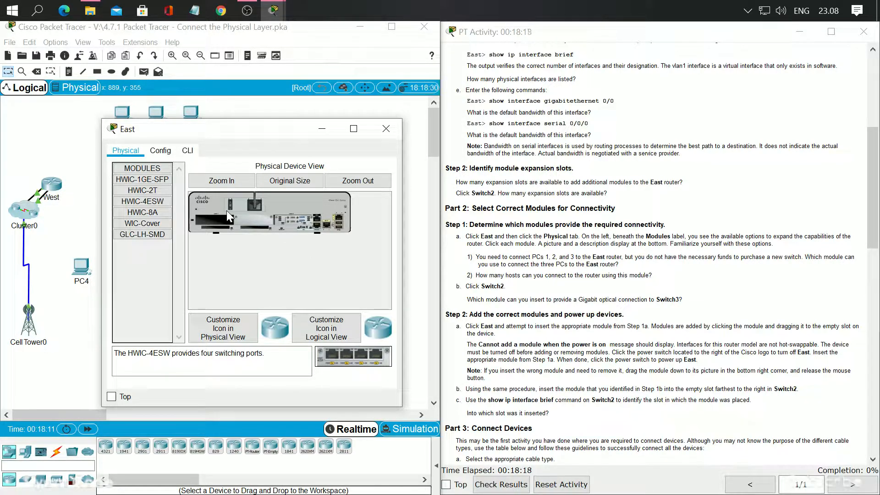
With the East router switched off, insert the HWIC-4ESW module into its empty slot and power the router back on
key("super+plus")
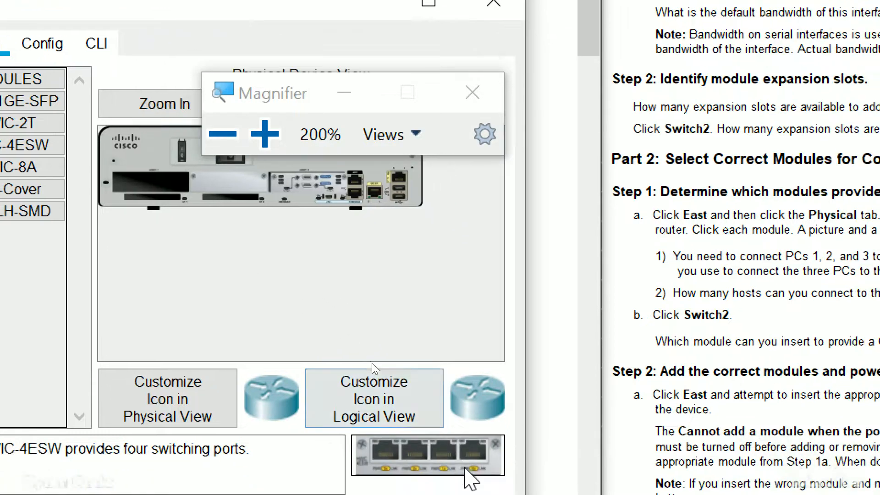
left_click_drag(418, 458, 151, 184)
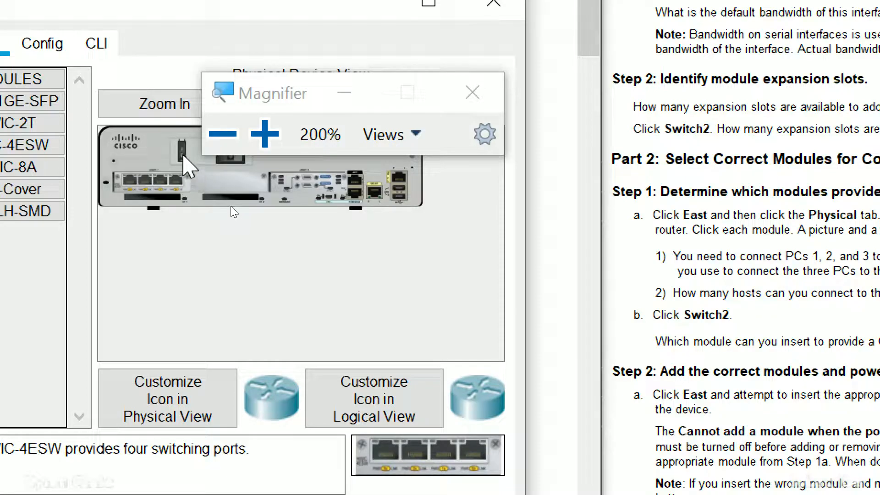
left_click(182, 154)
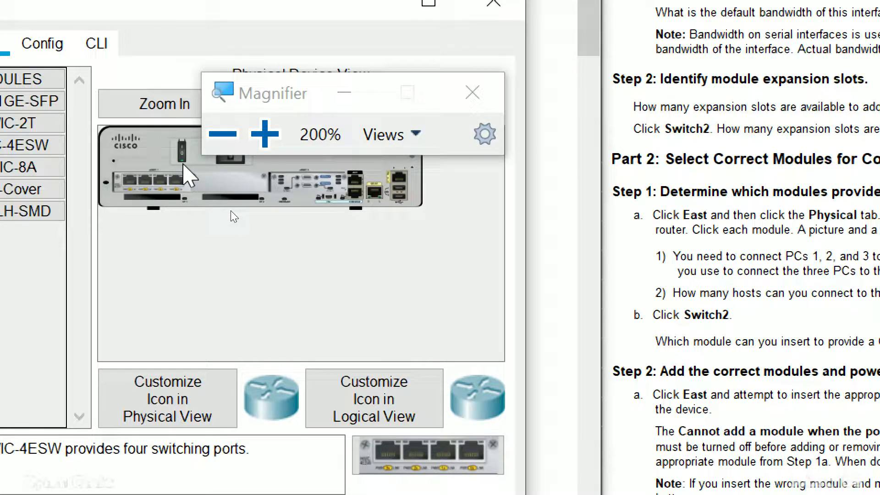
left_click(477, 91)
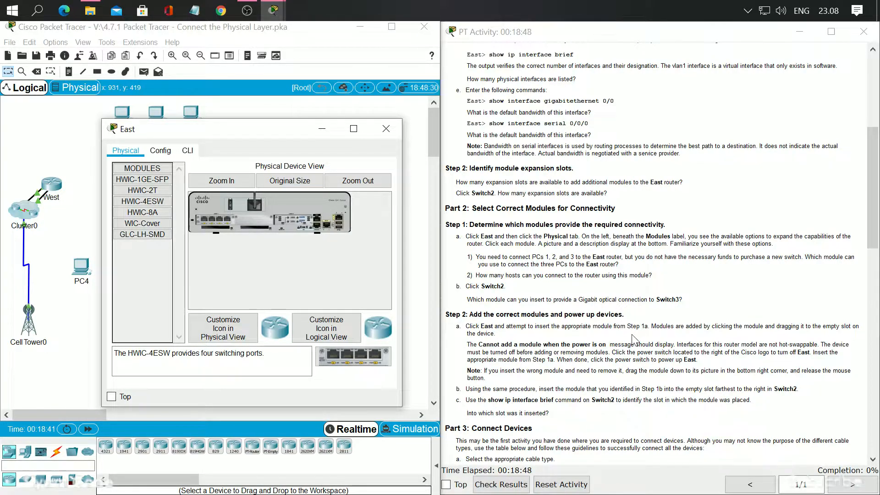
Close the East router's window and insert the PT-SWITCH-NM-1FGE module into the empty slot farthest to the right in Switch2
scroll(636, 338, "down", 1)
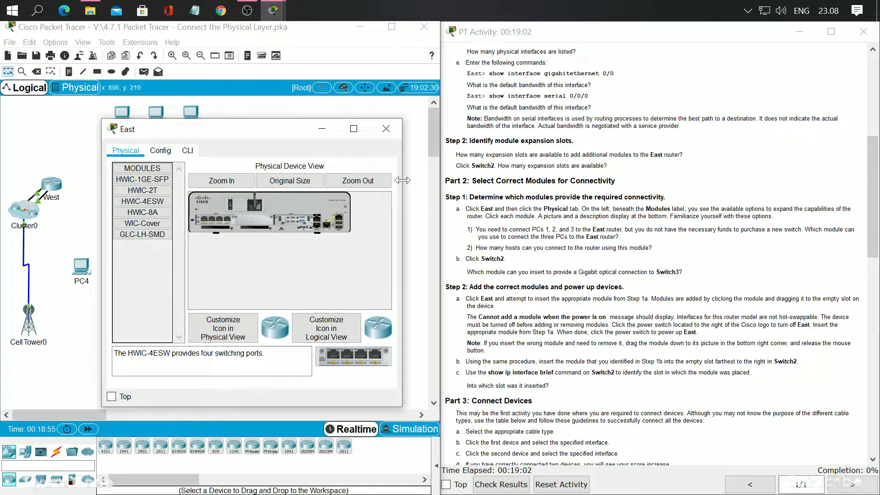
left_click(386, 128)
left_click(243, 233)
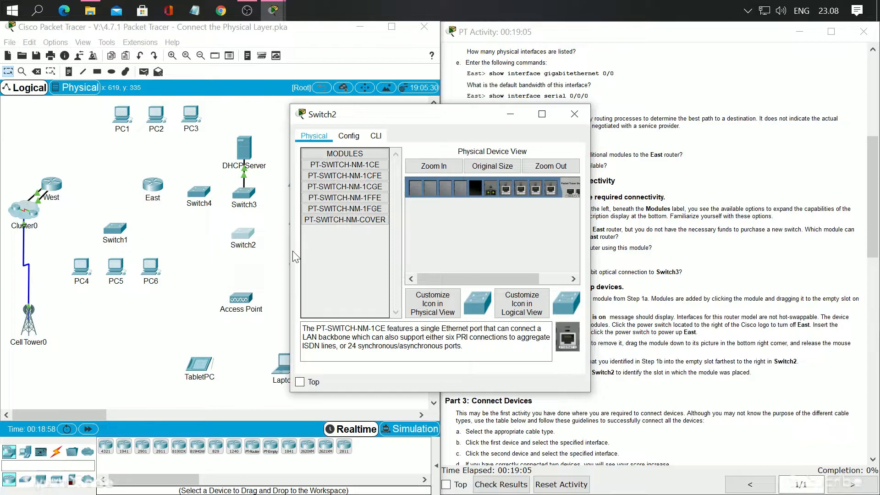
left_click(372, 209)
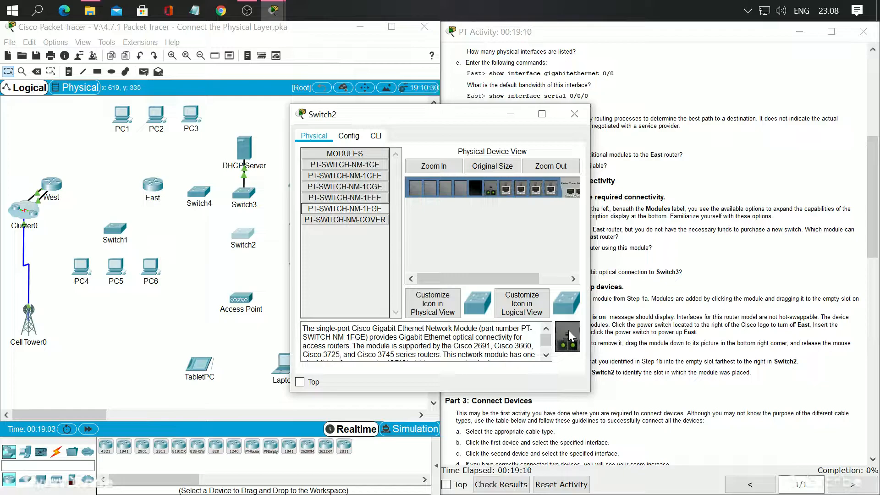
left_click_drag(571, 338, 485, 218)
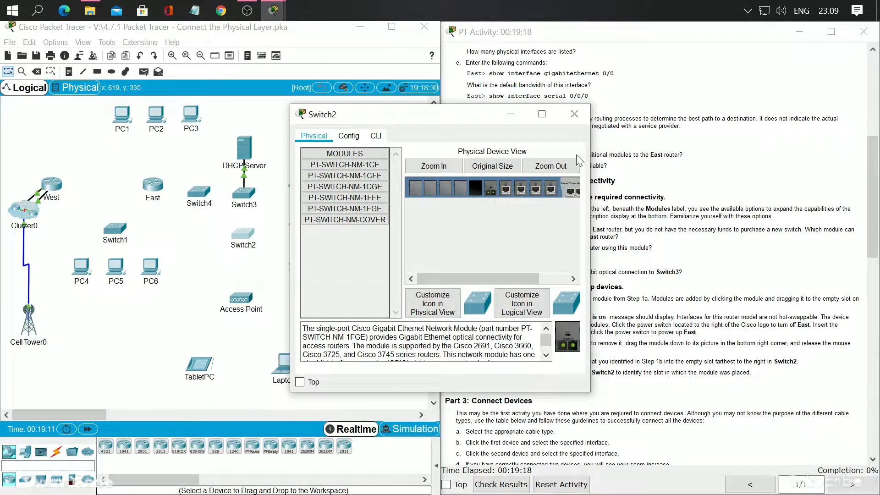
left_click_drag(590, 211, 646, 208)
left_click_drag(525, 120, 285, 114)
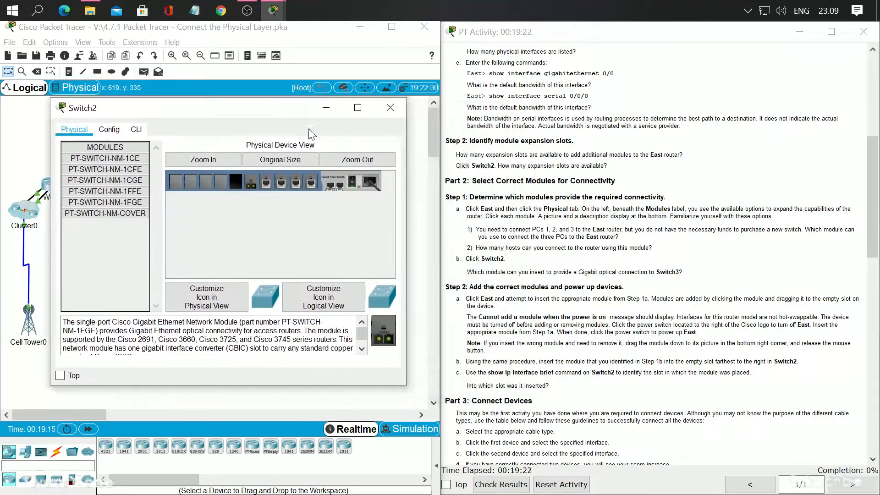
left_click_drag(387, 333, 237, 184)
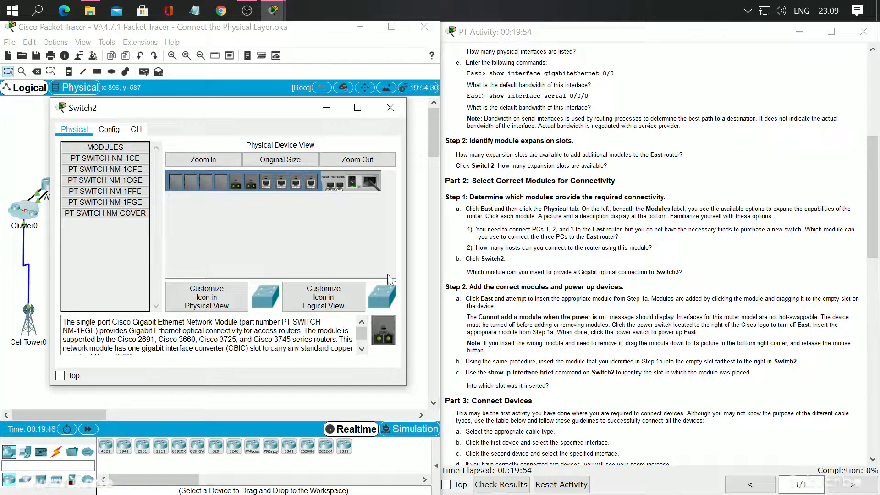
Run "sh ip int brief" in Switch2's command line to list its interfaces
left_click(139, 129)
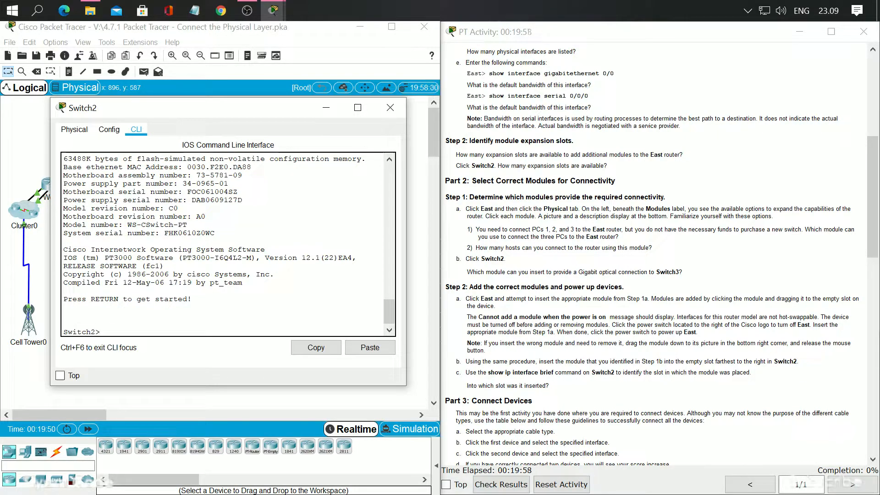
type("sh ip int brief")
key("Return")
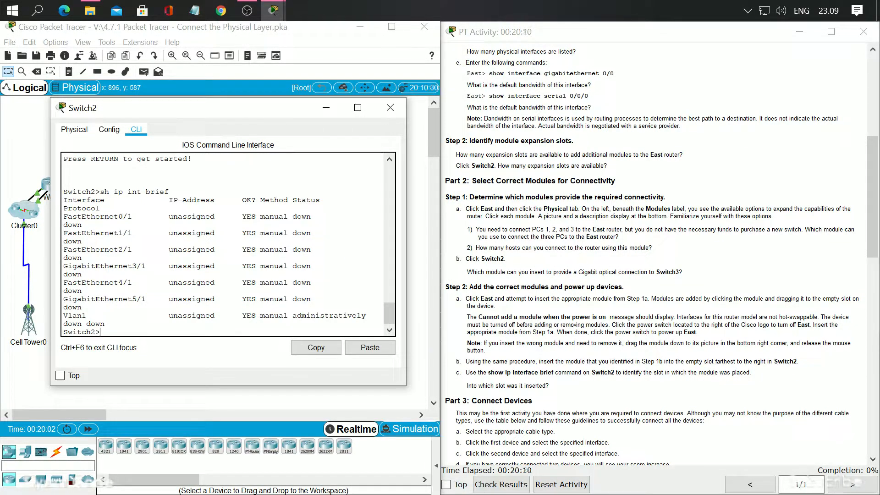
Examine the FastEthernet and GigabitEthernet entries in Switch2's interface list to identify the slot holding the new module
left_click_drag(119, 216, 123, 217)
left_click_drag(64, 233, 118, 233)
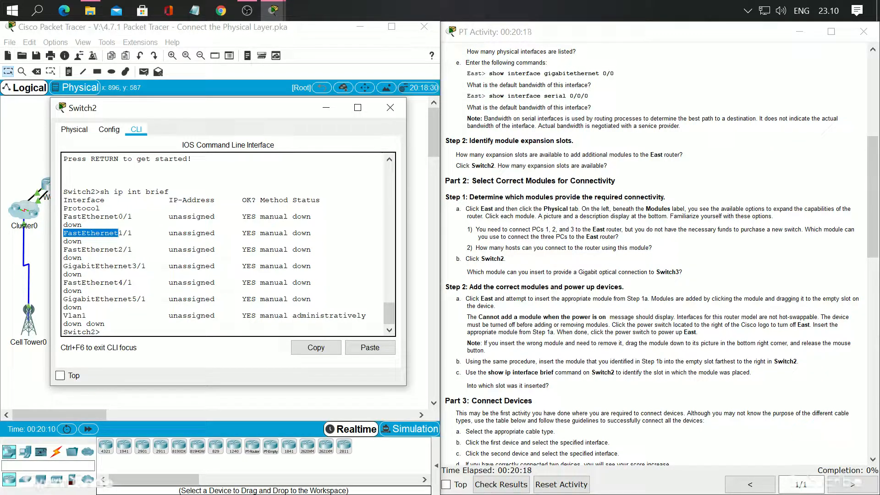
left_click_drag(64, 249, 119, 250)
left_click(124, 250)
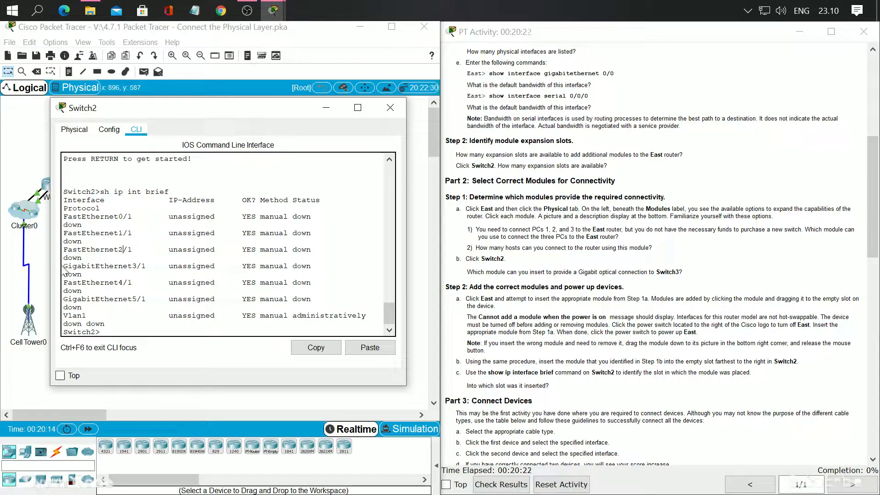
left_click_drag(132, 266, 136, 266)
left_click_drag(64, 283, 123, 283)
left_click_drag(64, 299, 127, 299)
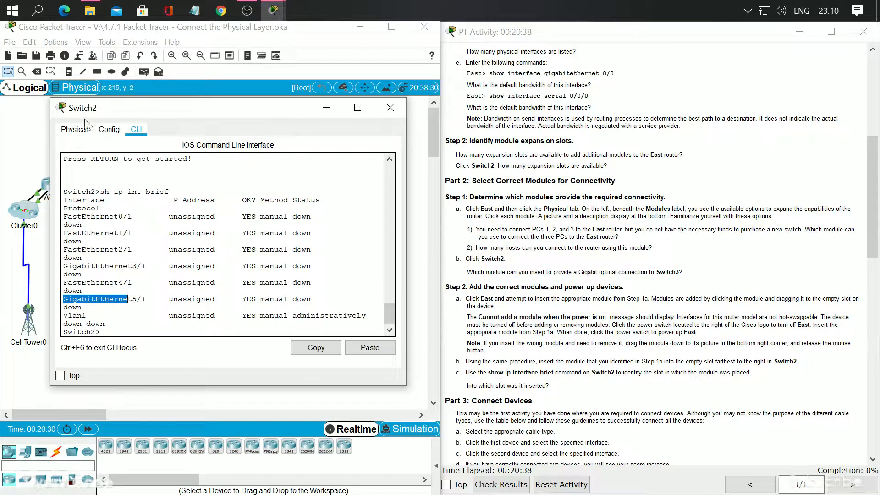
Inspect Switch2's physical device view magnified to 200% to locate the slot holding the PT-SWITCH-NM-1FGE module
left_click(75, 129)
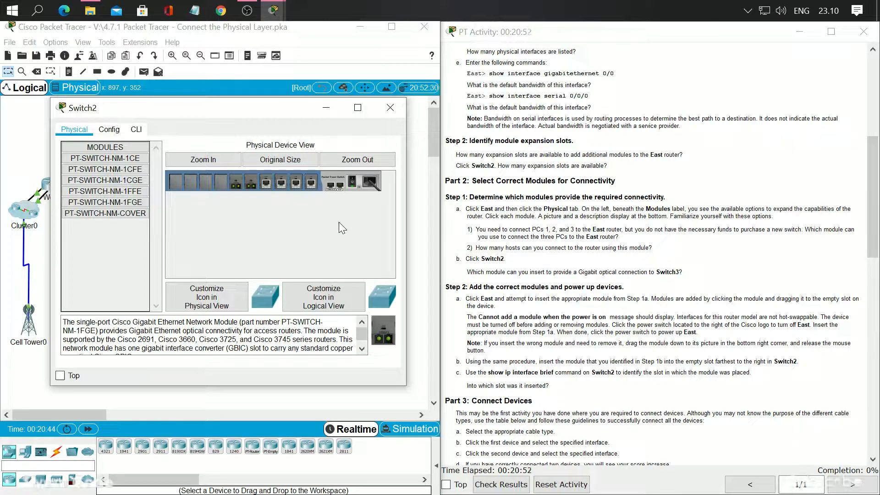
key("super+plus")
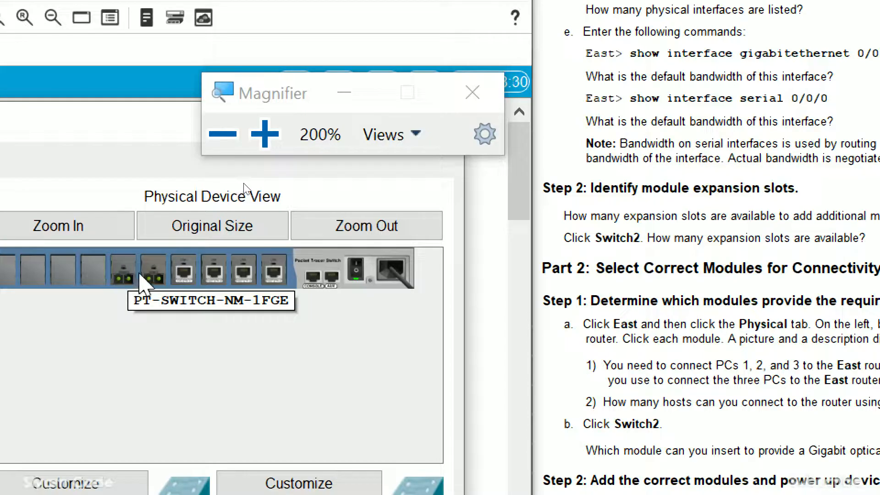
left_click(489, 97)
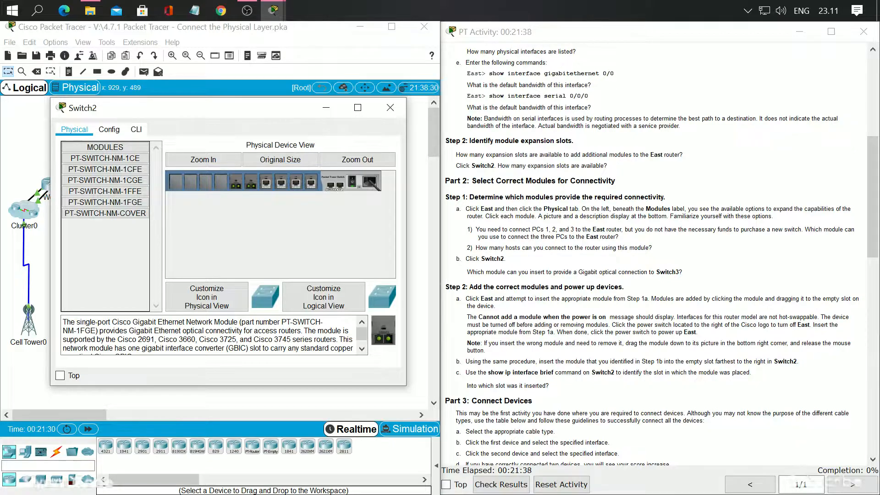
Following the Part 3 cabling table, connect East's GigabitEthernet0/0 to Switch1's GigabitEthernet0/1 with a Copper Straight-Through cable
scroll(526, 331, "down", 3)
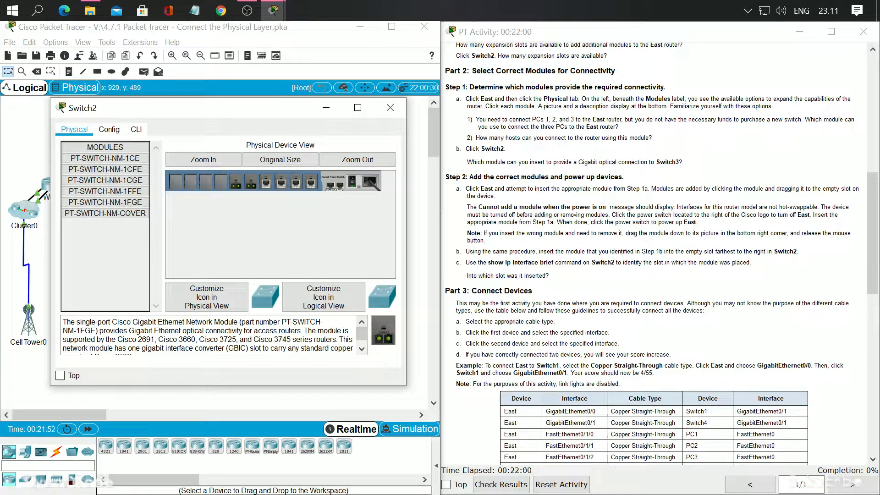
scroll(662, 257, "down", 1)
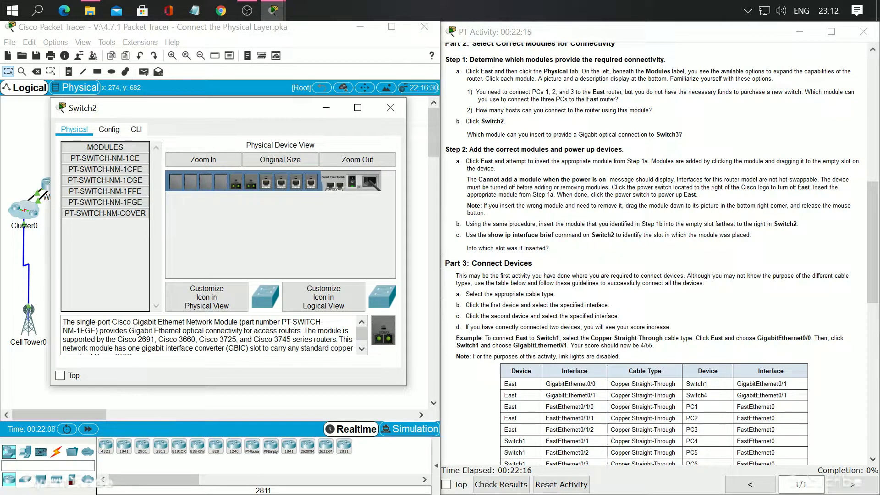
scroll(655, 252, "down", 2)
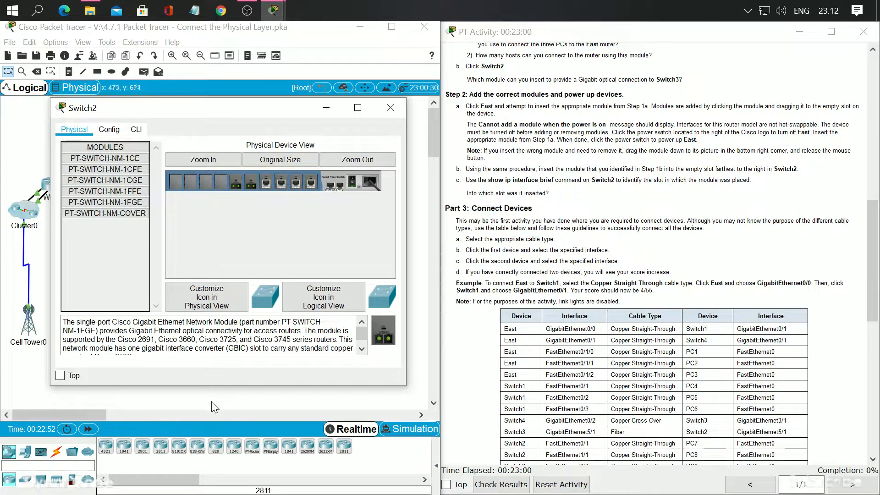
left_click(58, 450)
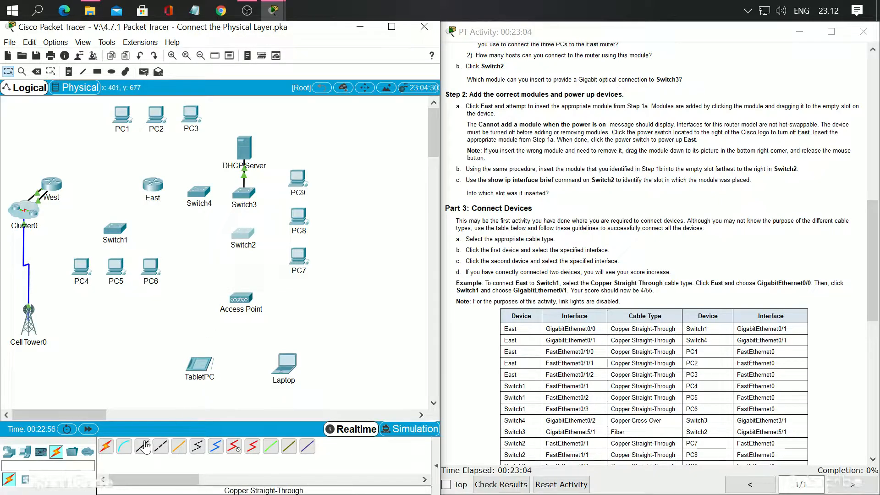
left_click(143, 447)
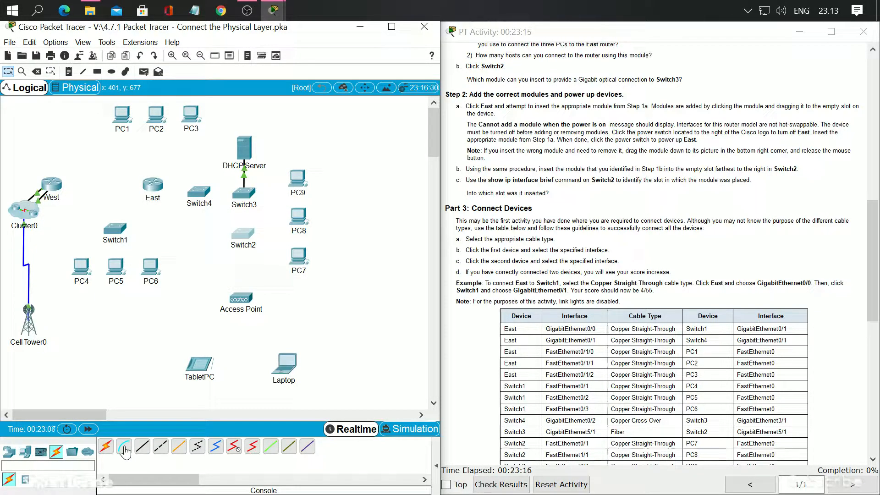
left_click(143, 449)
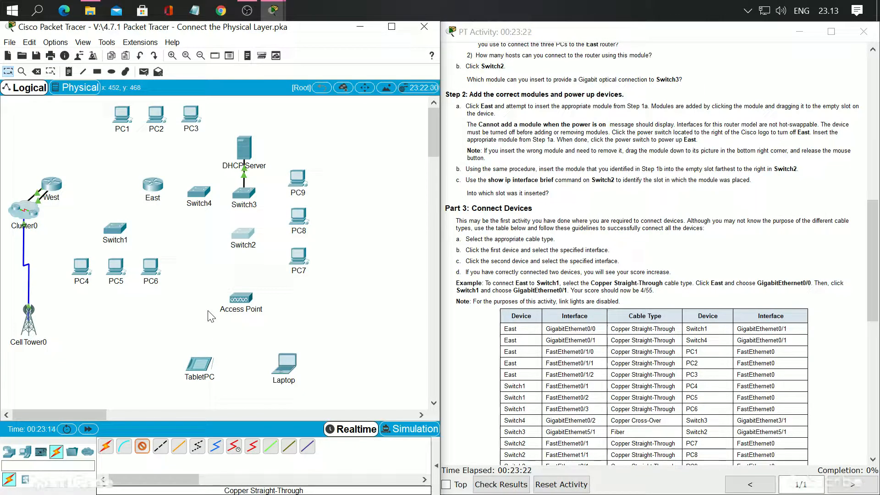
left_click(156, 187)
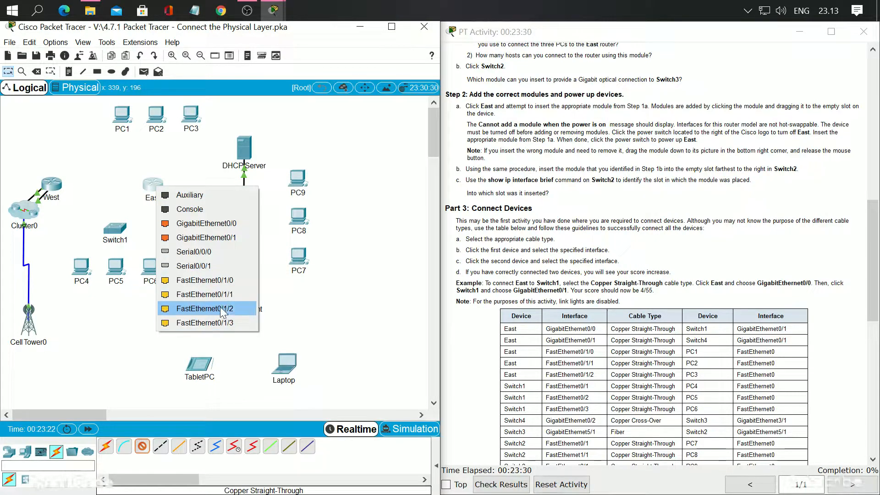
left_click(220, 238)
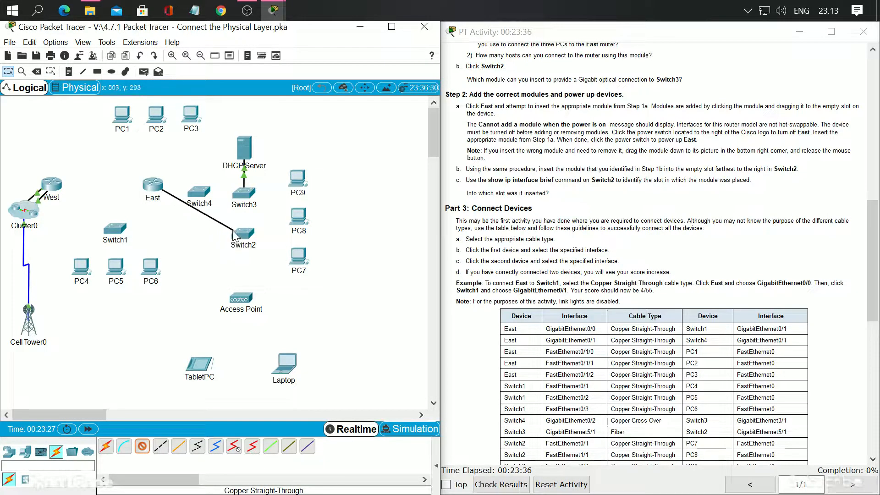
left_click(117, 233)
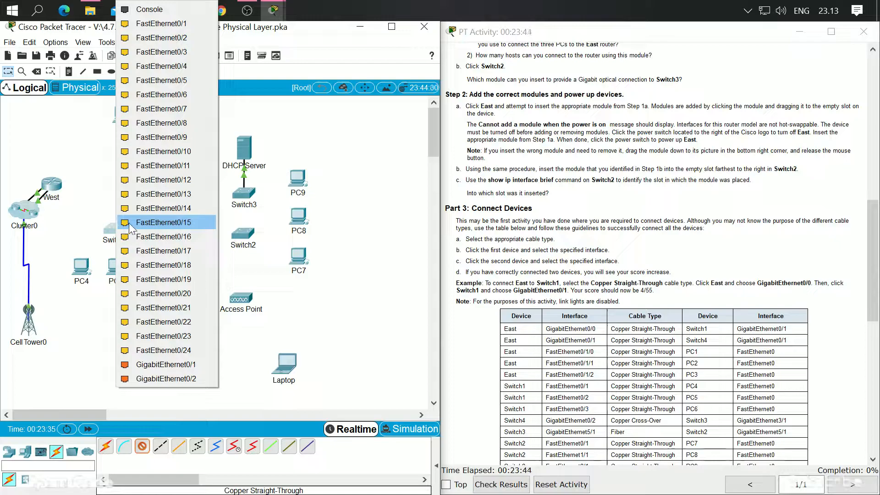
left_click(183, 366)
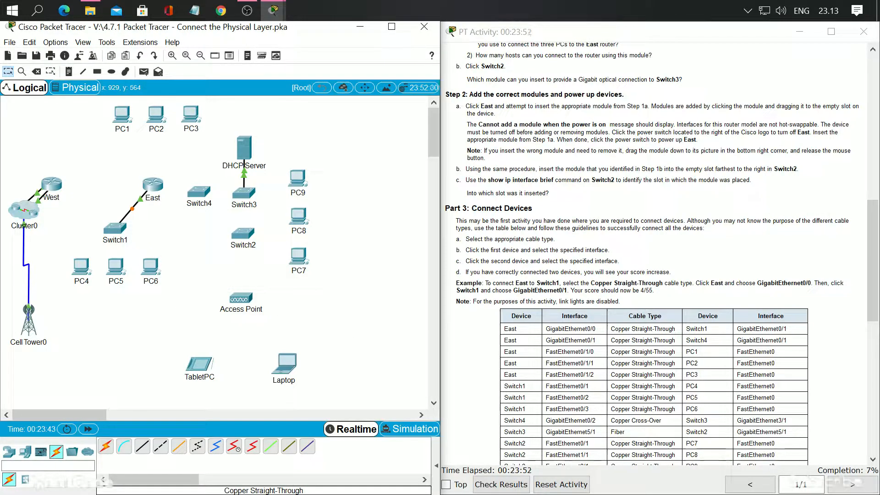
Connect East's GigabitEthernet0/1 to Switch4's GigabitEthernet0/1 with a Copper Straight-Through cable
scroll(242, 384, "down", 1)
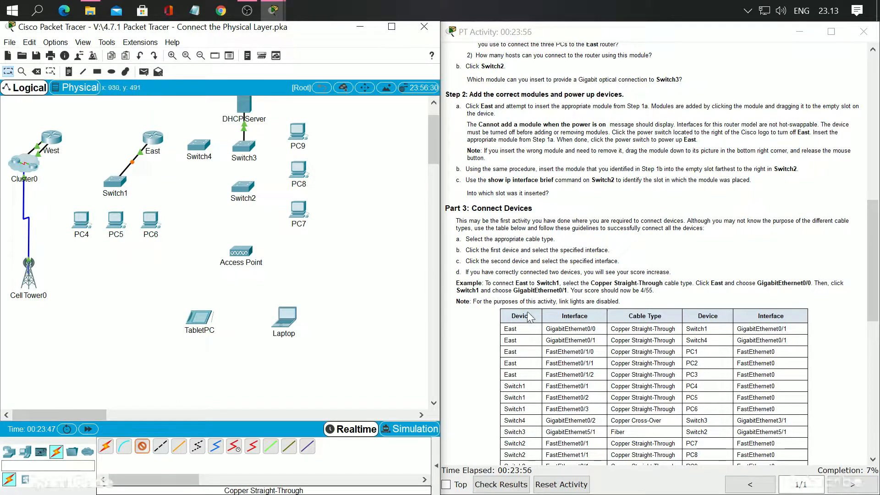
scroll(207, 183, "down", 1)
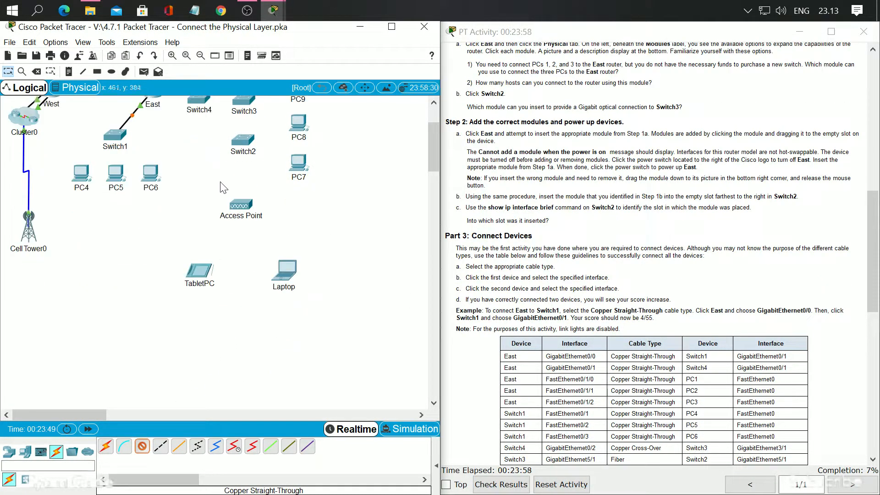
scroll(527, 271, "down", 2)
scroll(377, 276, "up", 2)
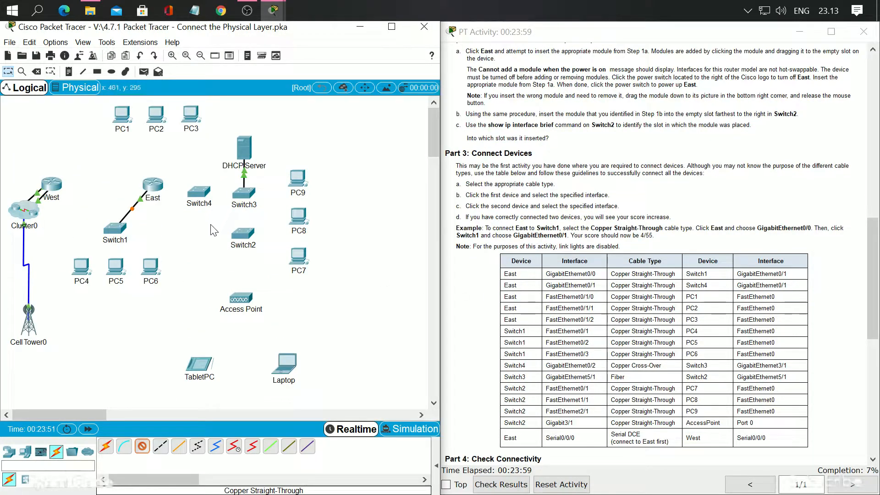
left_click(152, 186)
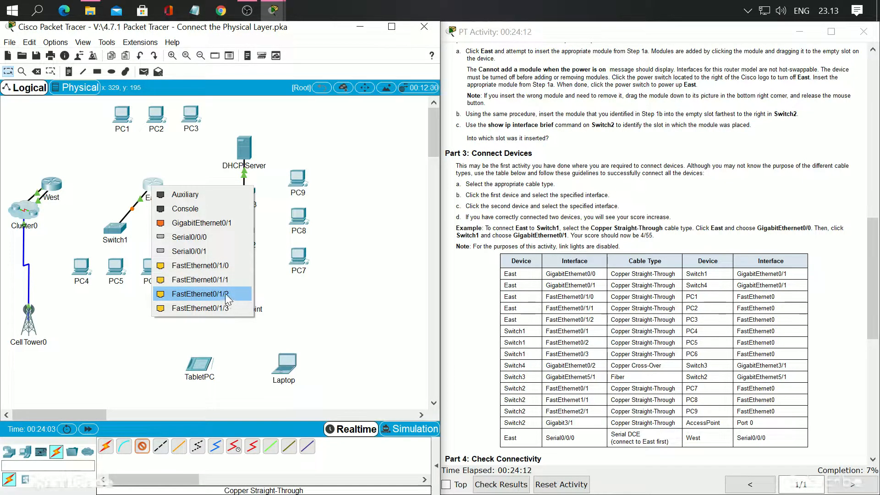
left_click(212, 226)
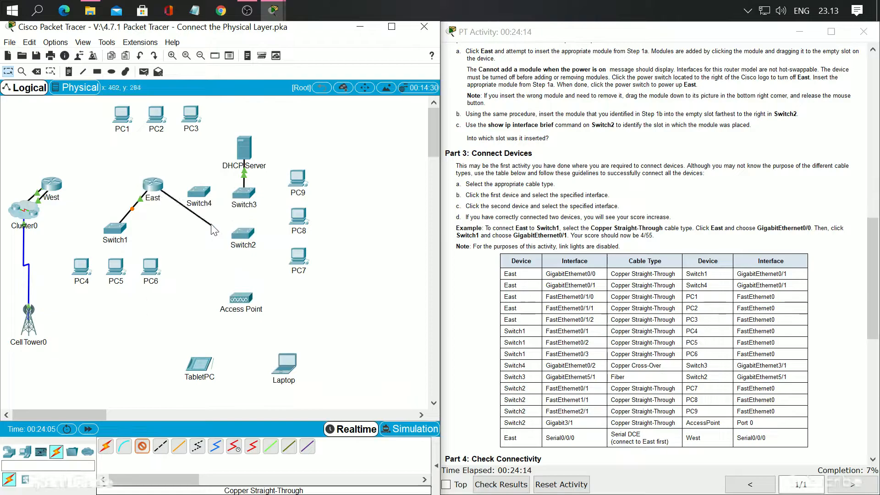
left_click(198, 191)
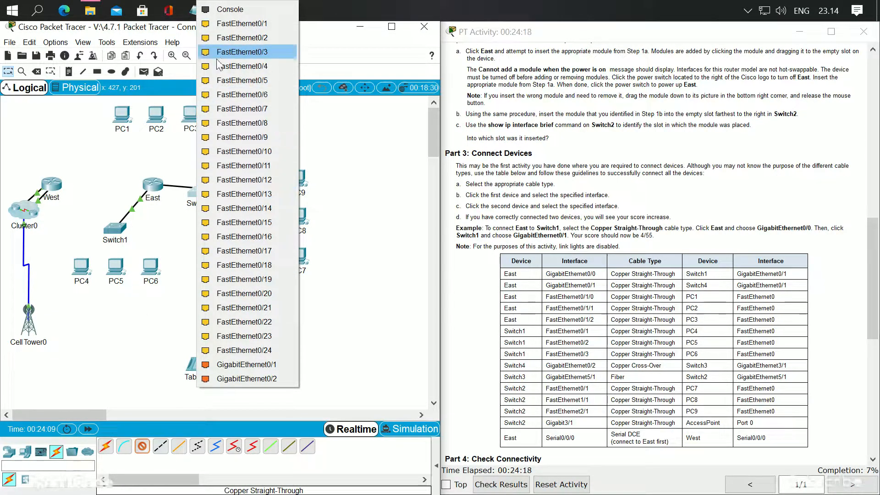
left_click(233, 364)
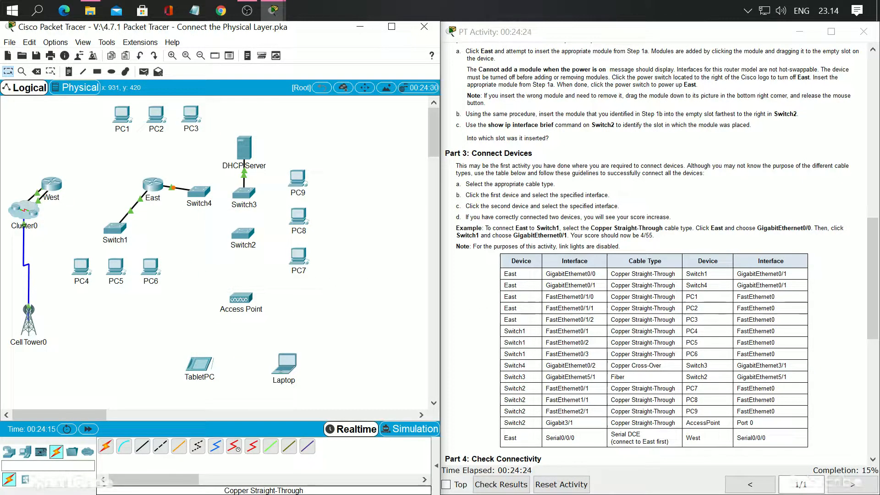
Connect East's FastEthernet0/1/0 to PC1's FastEthernet0 with a Copper Straight-Through cable
left_click(143, 446)
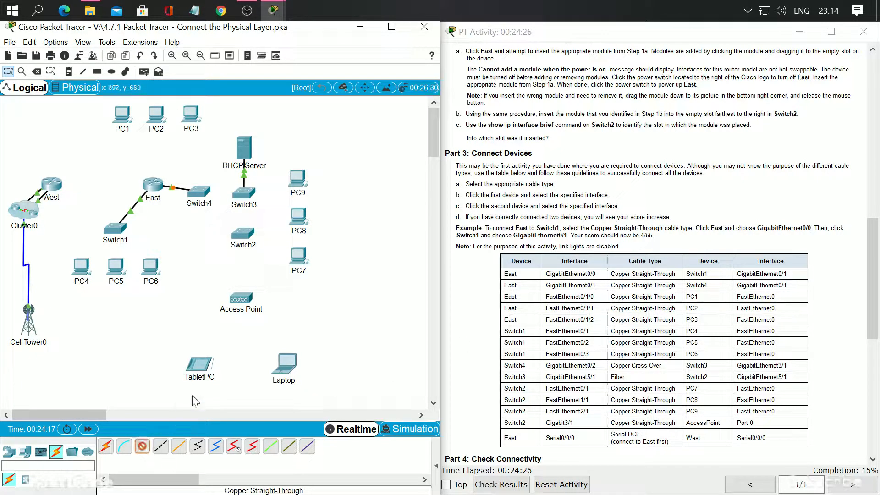
left_click(157, 185)
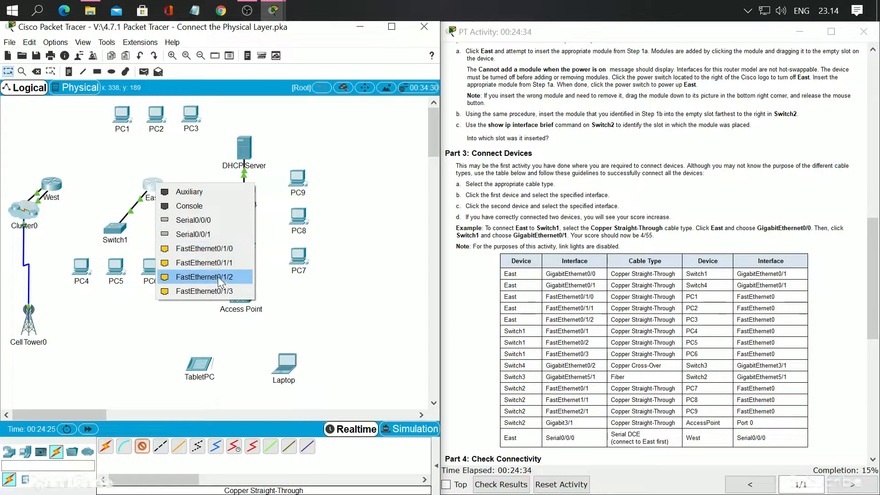
left_click(221, 255)
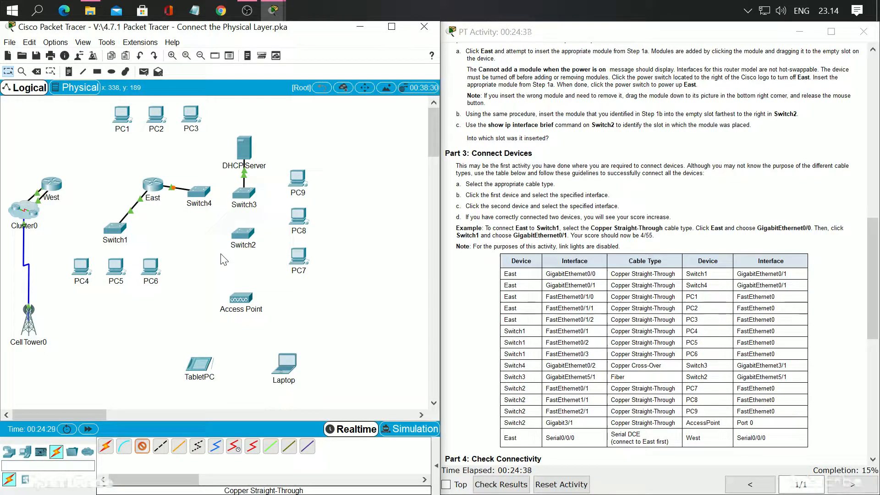
left_click(120, 117)
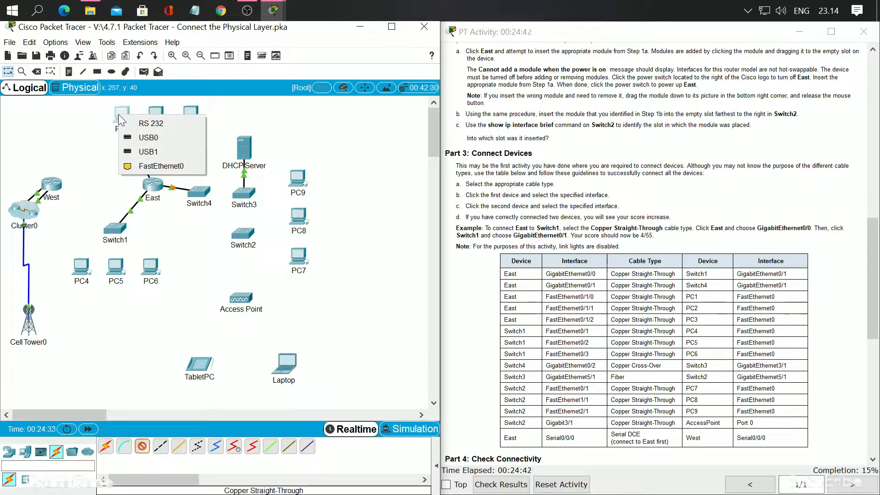
left_click(151, 166)
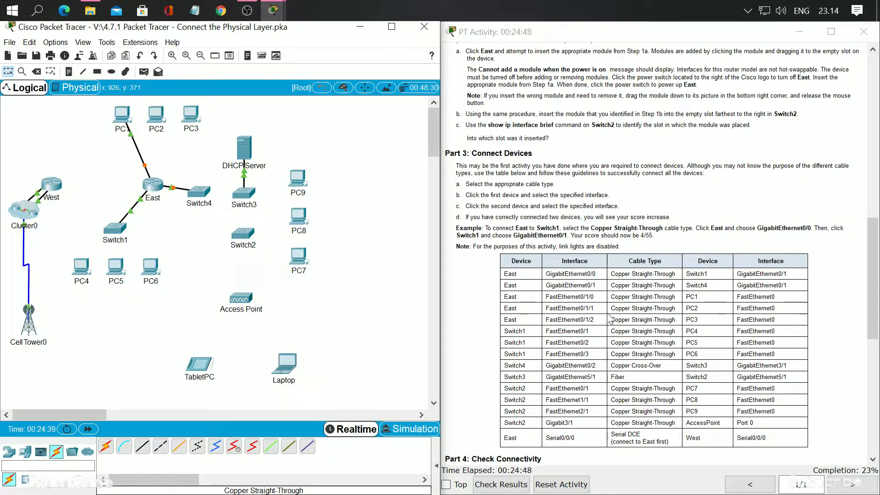
Connect East's FastEthernet0/1/1 to PC2's FastEthernet0 with a Copper Straight-Through cable
left_click(142, 448)
left_click(154, 185)
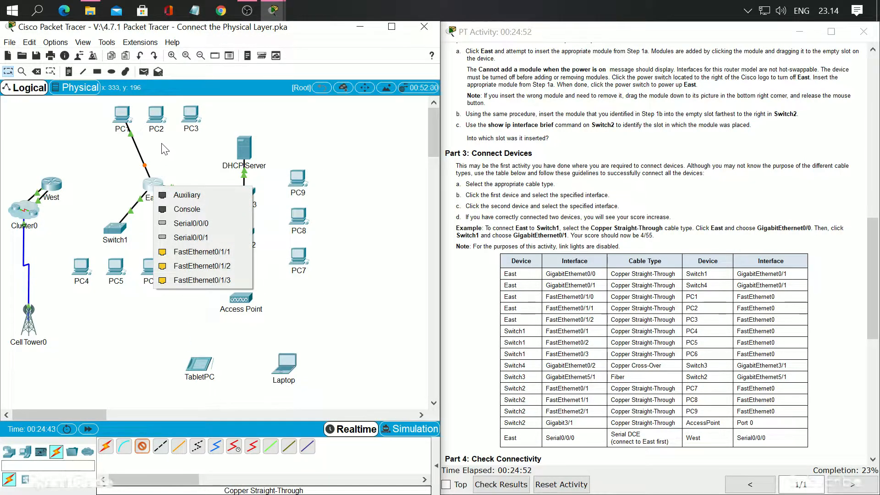
left_click(203, 258)
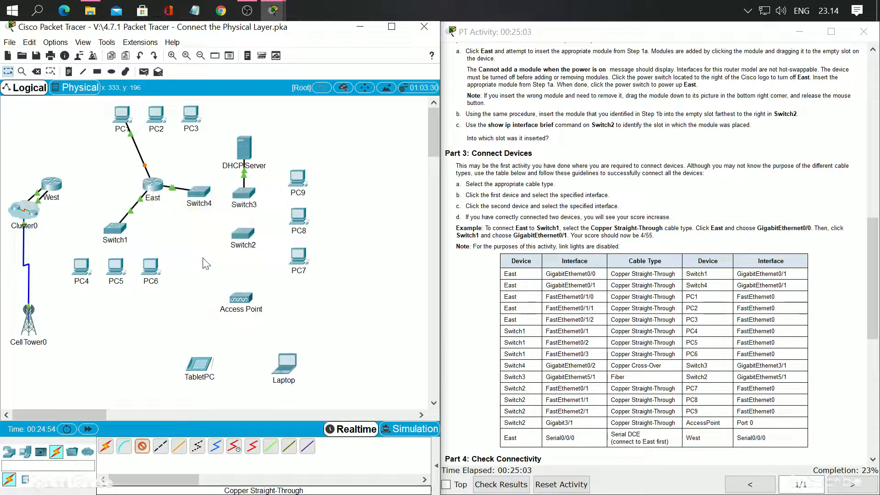
left_click(157, 117)
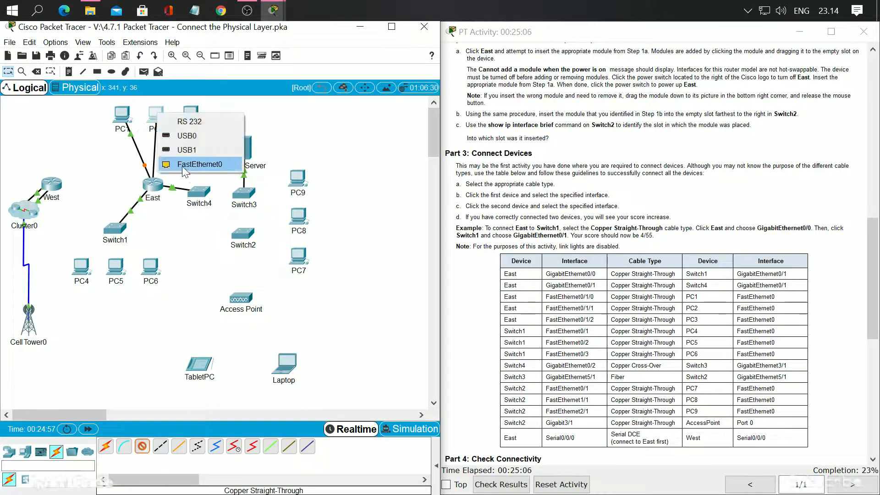
left_click(194, 166)
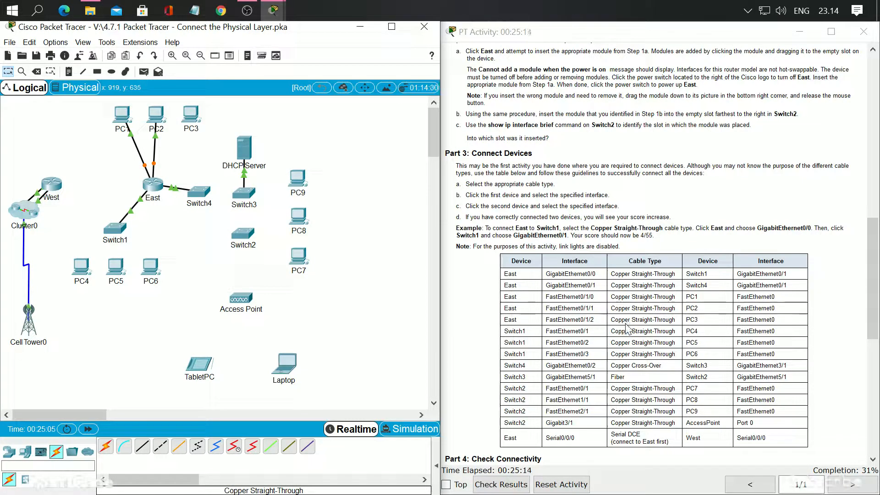
Connect East's FastEthernet0/1/2 to PC3's FastEthernet0 with a Copper Straight-Through cable
left_click(143, 446)
left_click(161, 185)
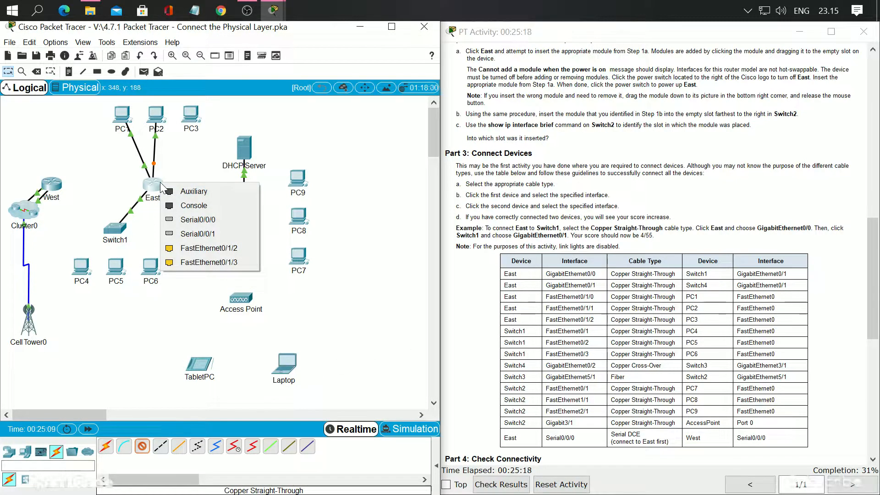
left_click(213, 247)
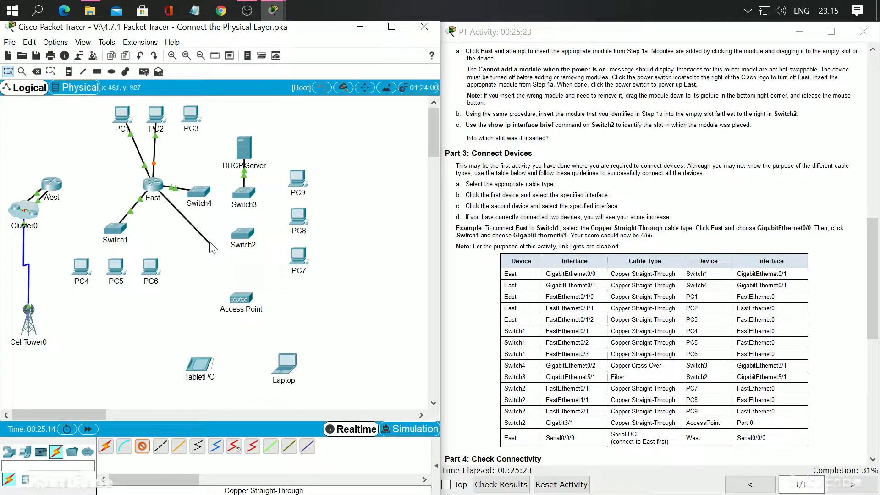
left_click(195, 120)
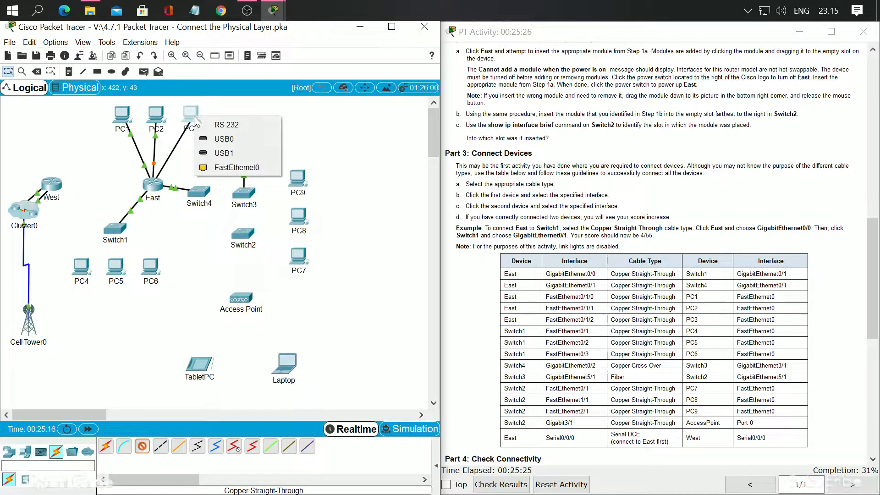
left_click(216, 170)
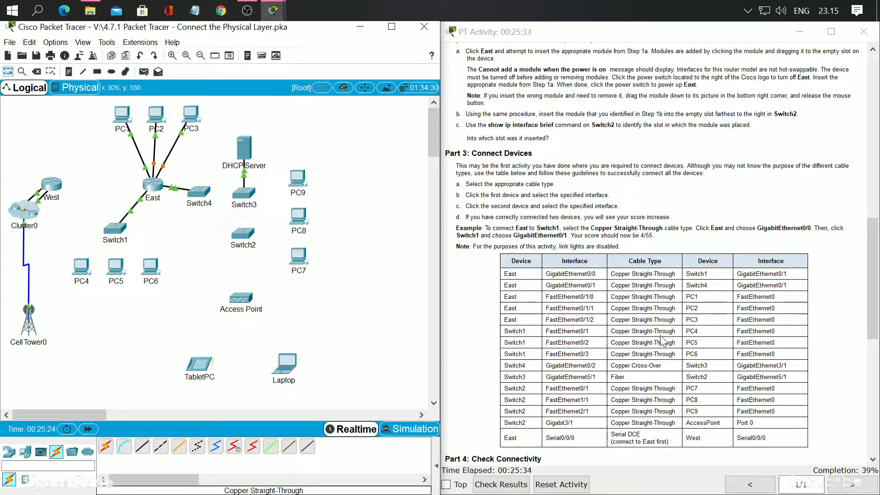
Connect Switch1's FastEthernet0/1 to PC4's FastEthernet0 with a Copper Straight-Through cable
left_click(144, 448)
left_click(112, 230)
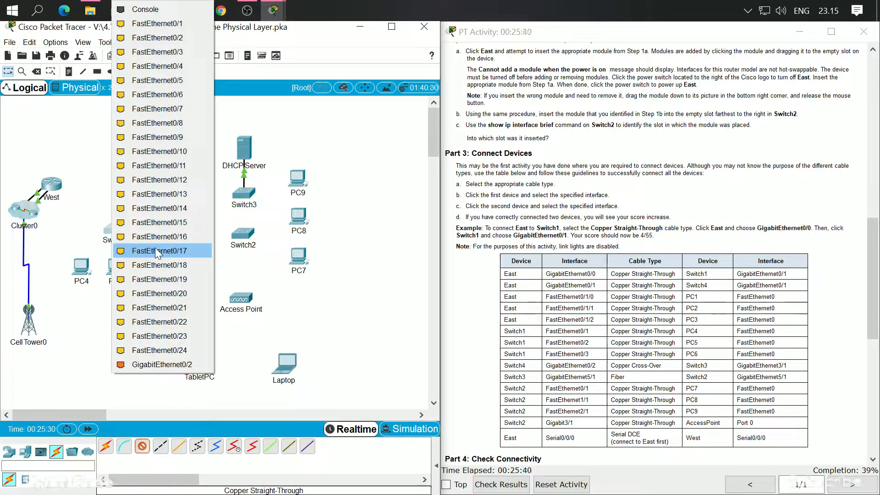
left_click(154, 28)
left_click(85, 272)
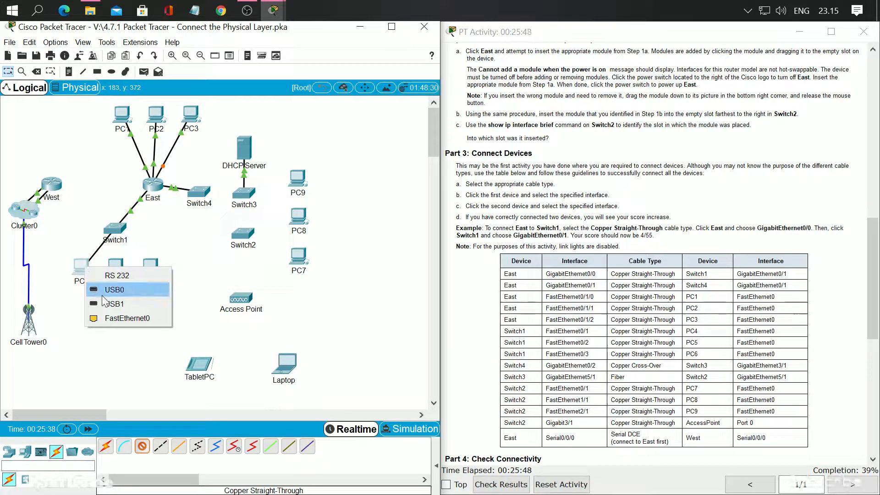
left_click(114, 319)
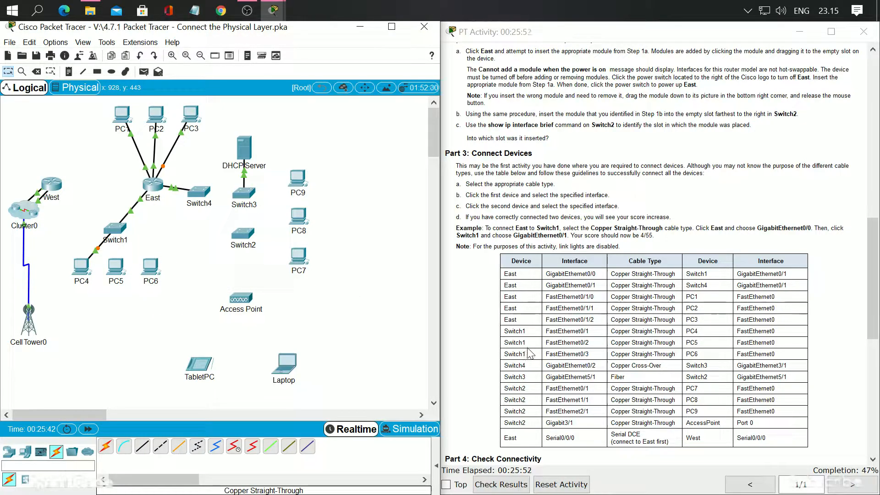
Connect Switch1's FastEthernet0/2 to PC5's FastEthernet0 with a Copper Straight-Through cable
scroll(531, 353, "down", 1)
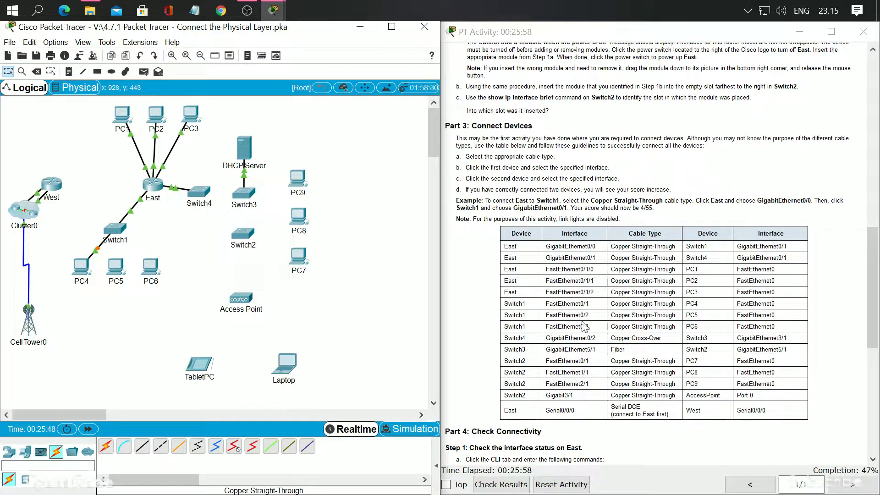
left_click(142, 446)
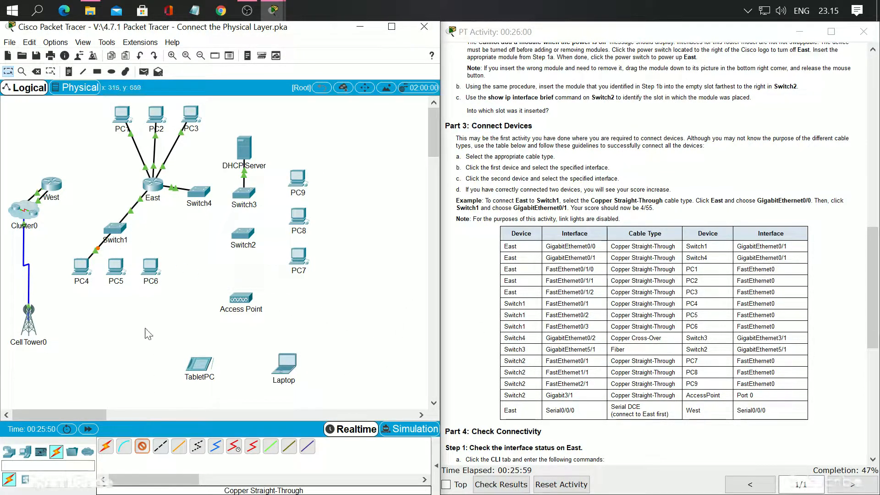
left_click(111, 233)
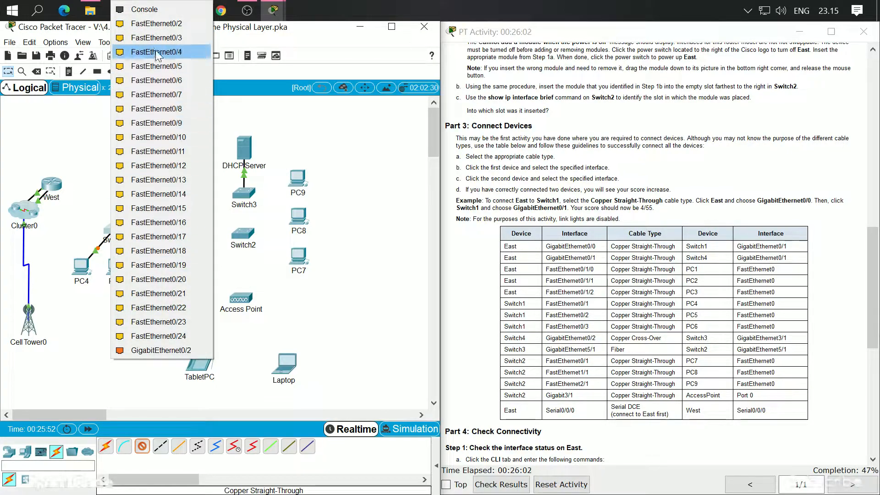
left_click(163, 21)
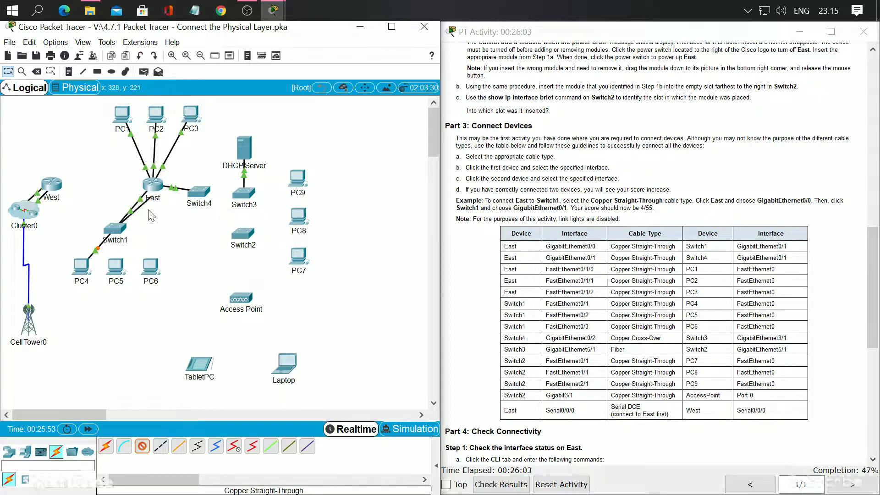
left_click(119, 273)
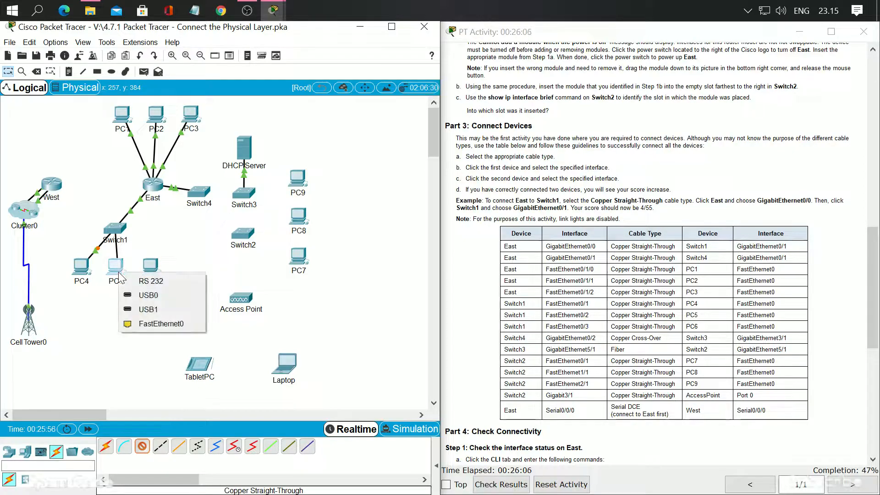
left_click(157, 323)
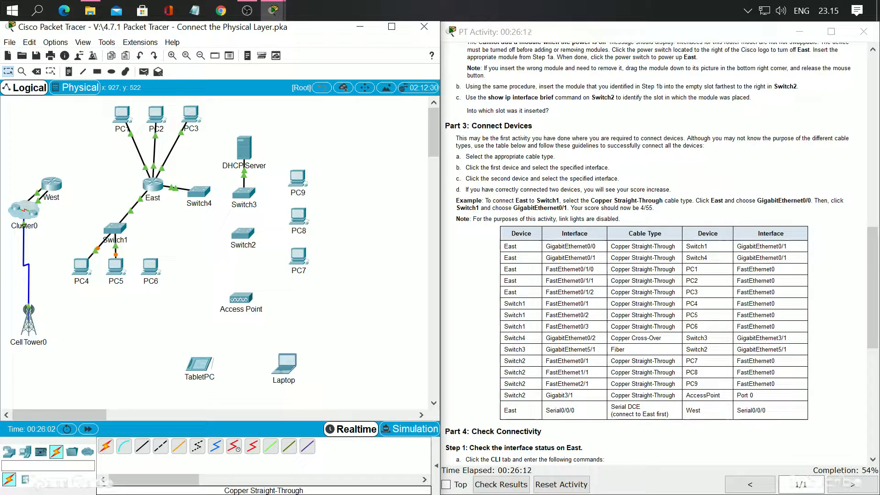
Connect Switch1's FastEthernet0/3 to PC6's FastEthernet0 with a Copper Straight-Through cable
left_click(142, 445)
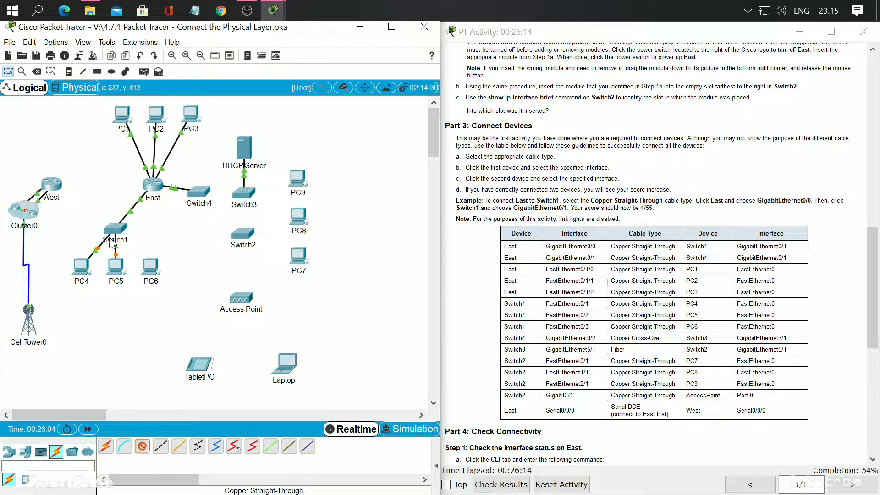
left_click(116, 231)
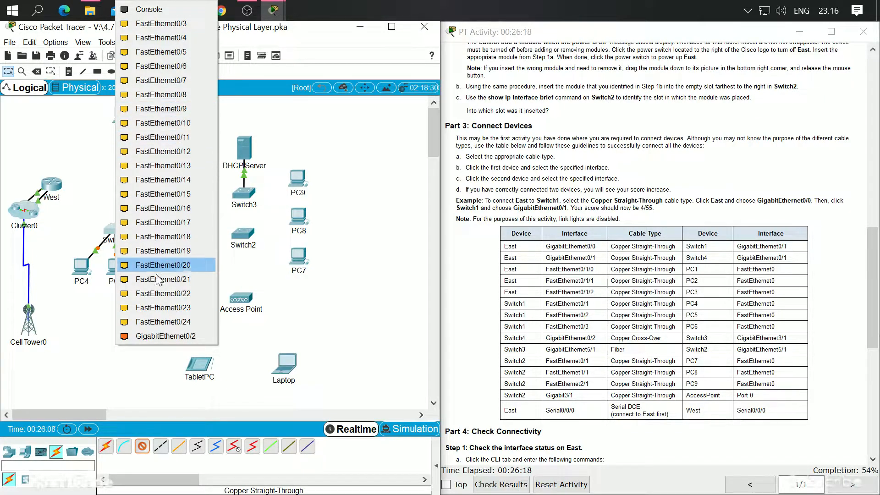
left_click(173, 25)
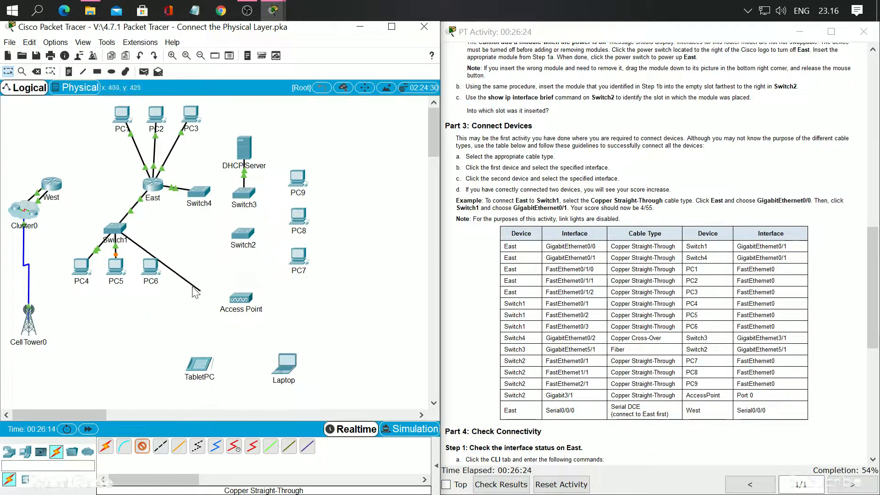
left_click(151, 267)
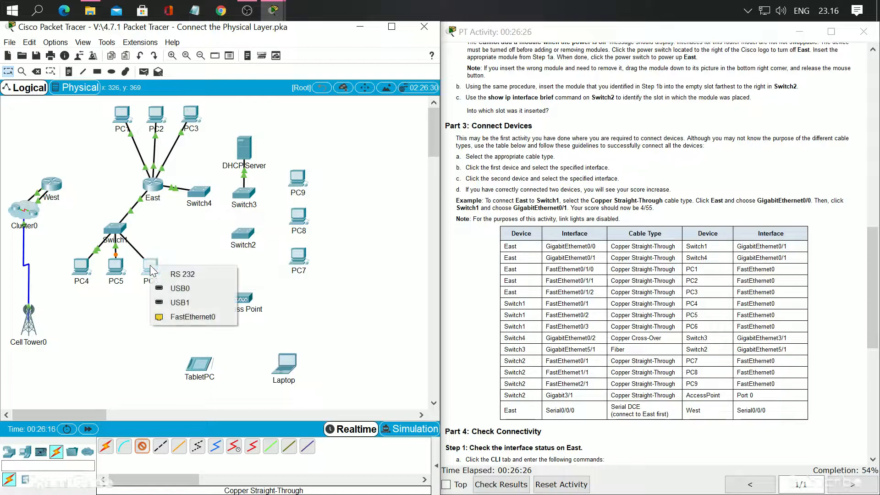
left_click(177, 317)
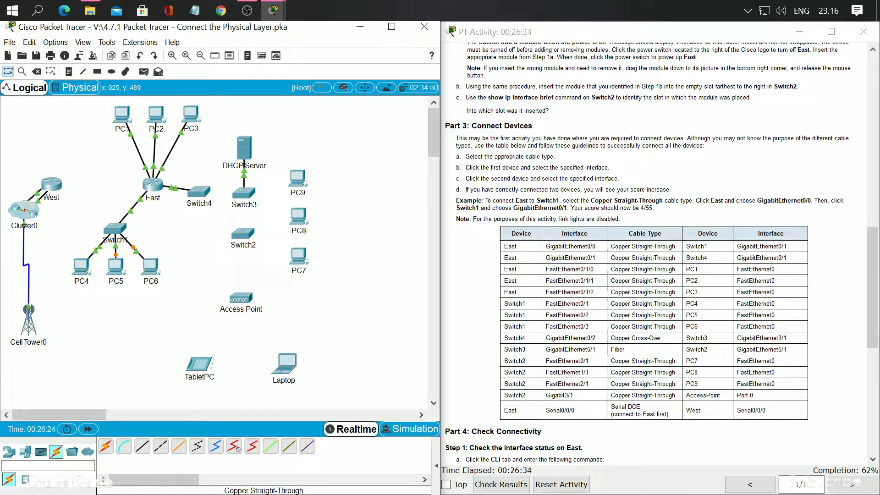
Connect Switch4's GigabitEthernet0/2 to Switch3's GigabitEthernet3/1 with a Copper Cross-Over cable
scroll(669, 347, "down", 1)
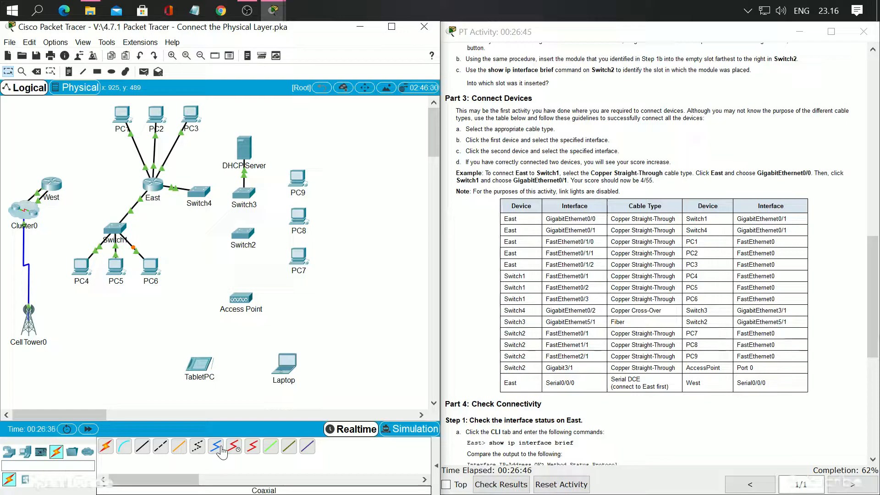
left_click(158, 454)
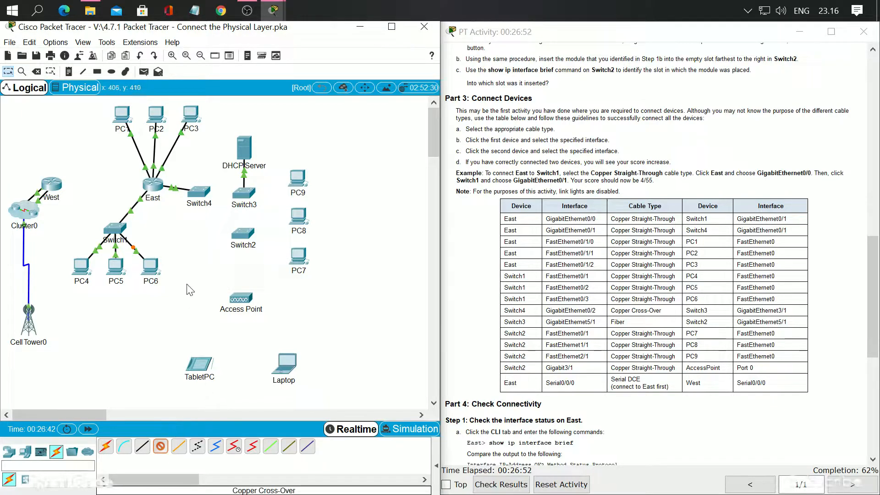
left_click(200, 199)
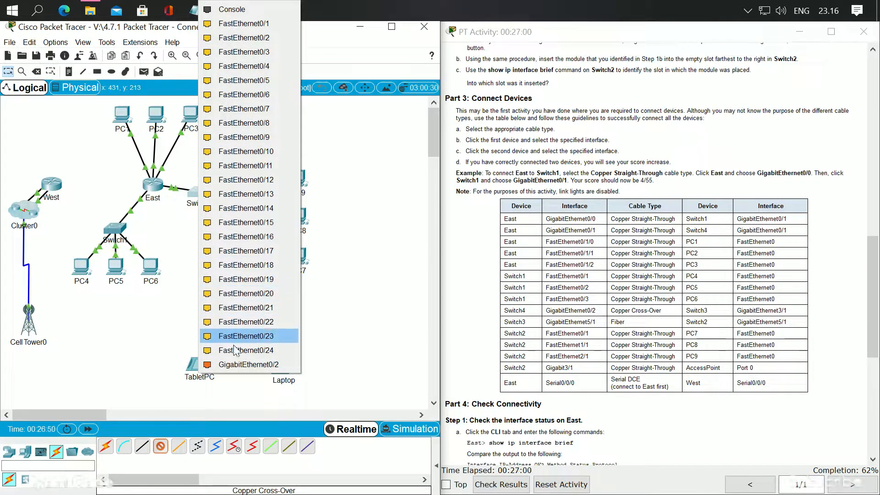
left_click(244, 364)
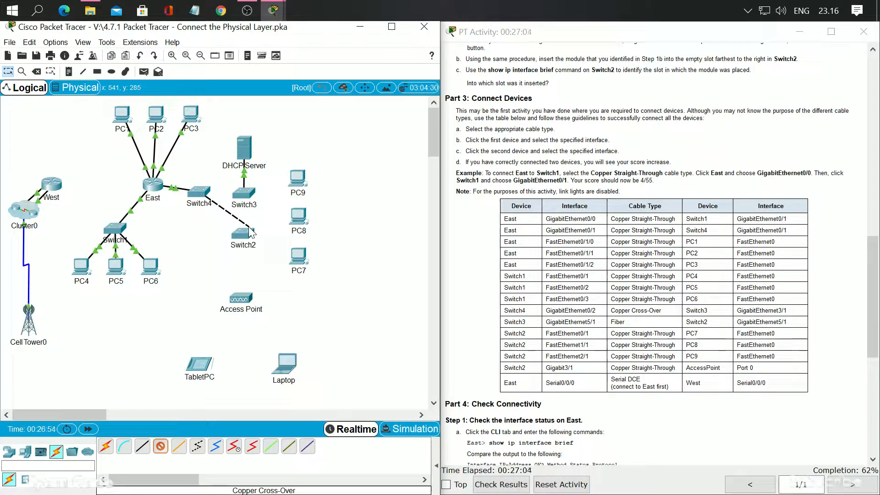
left_click(244, 197)
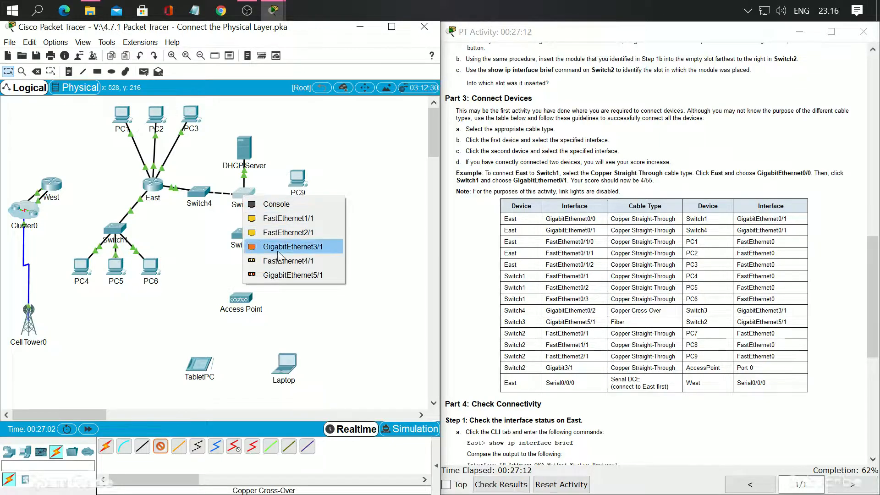
left_click(298, 246)
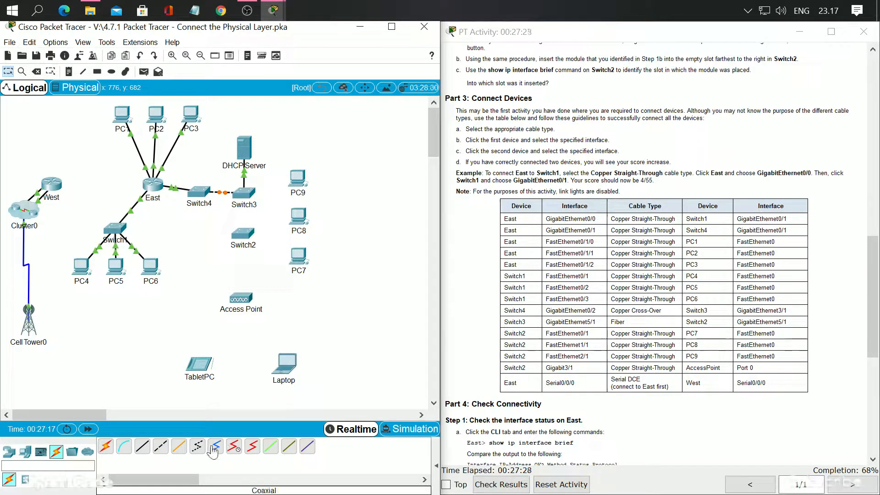
Connect Switch3's GigabitEthernet5/1 to Switch2's GigabitEthernet5/1 with a Fiber cable
left_click(178, 449)
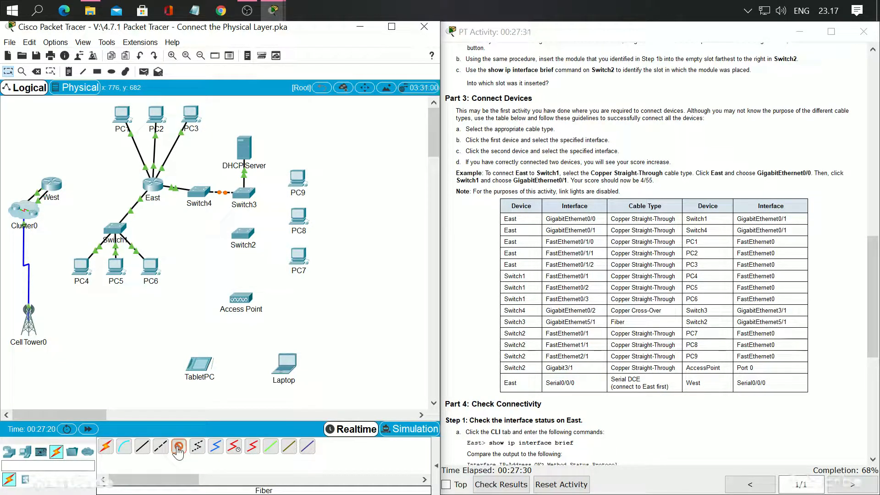
left_click(243, 198)
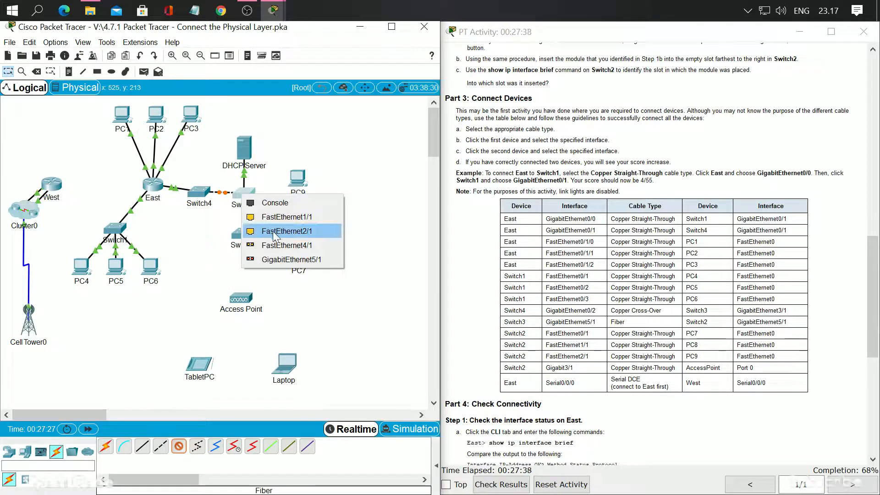
left_click(261, 259)
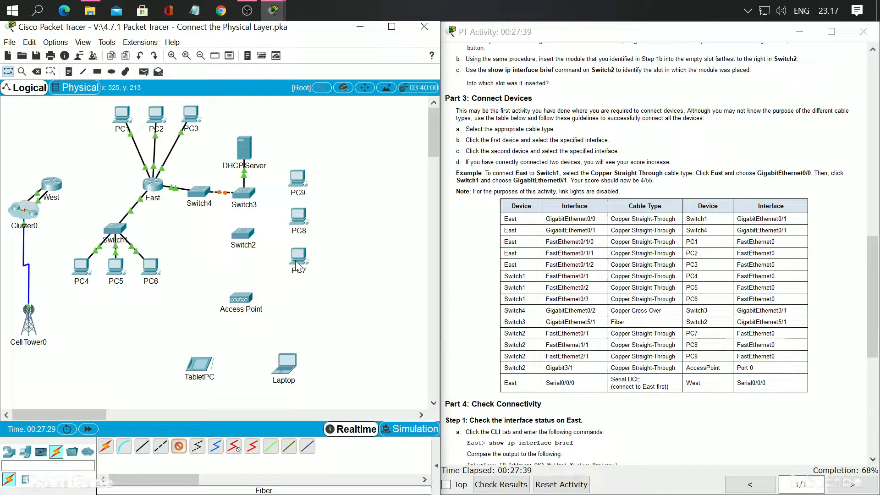
left_click(245, 235)
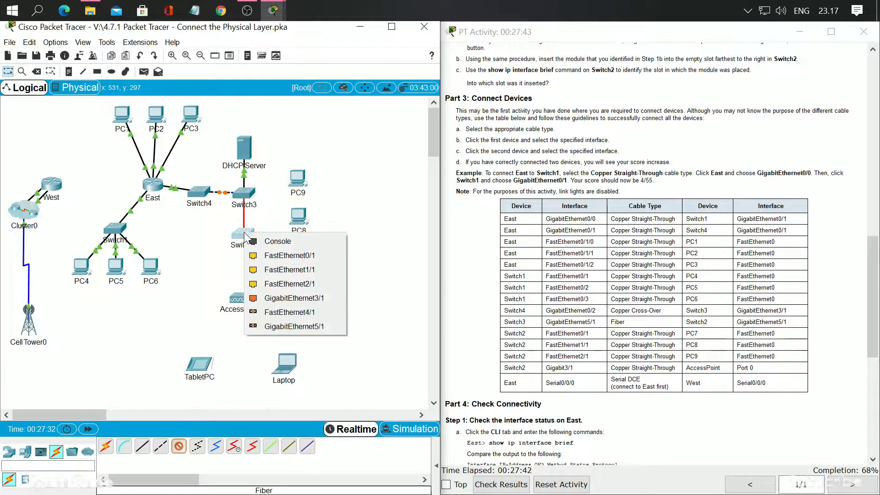
left_click(290, 325)
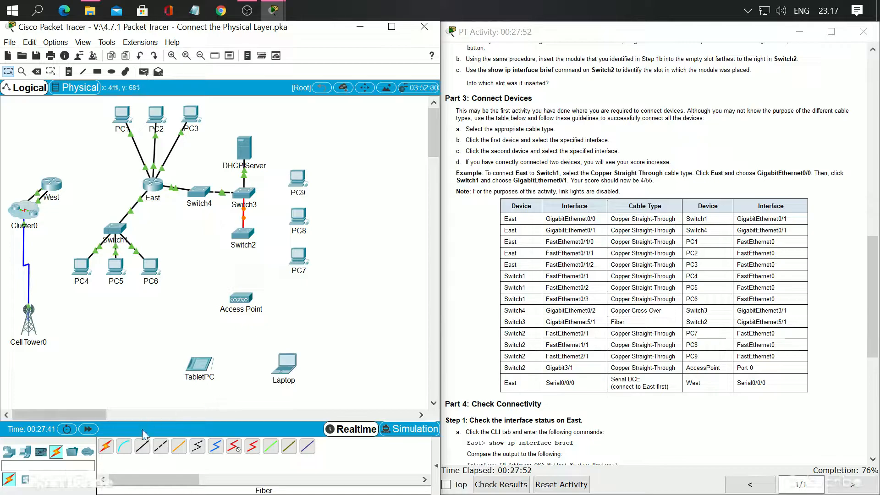
Connect Switch2's FastEthernet0/1 to PC7's FastEthernet0 with a Copper Straight-Through cable
left_click(142, 446)
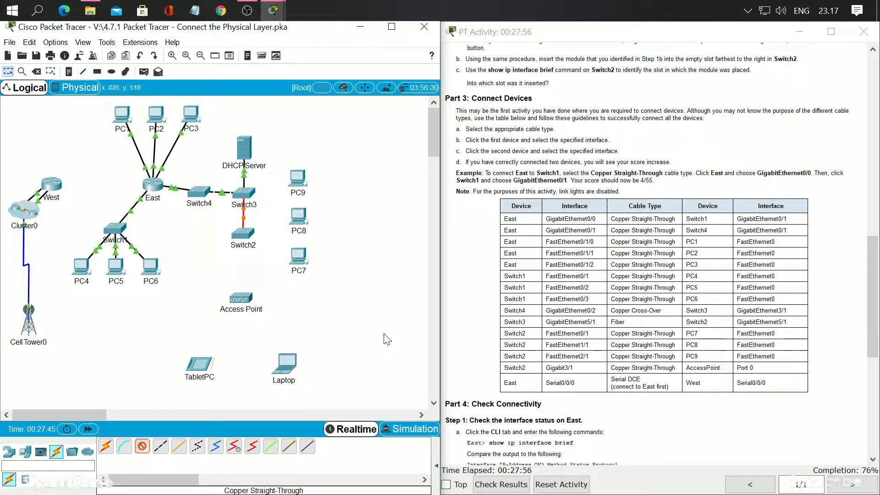
left_click(246, 237)
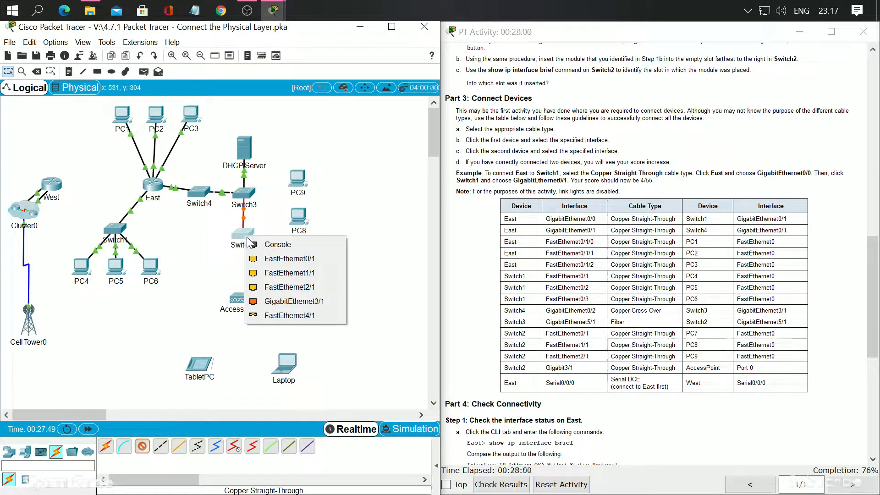
left_click(304, 265)
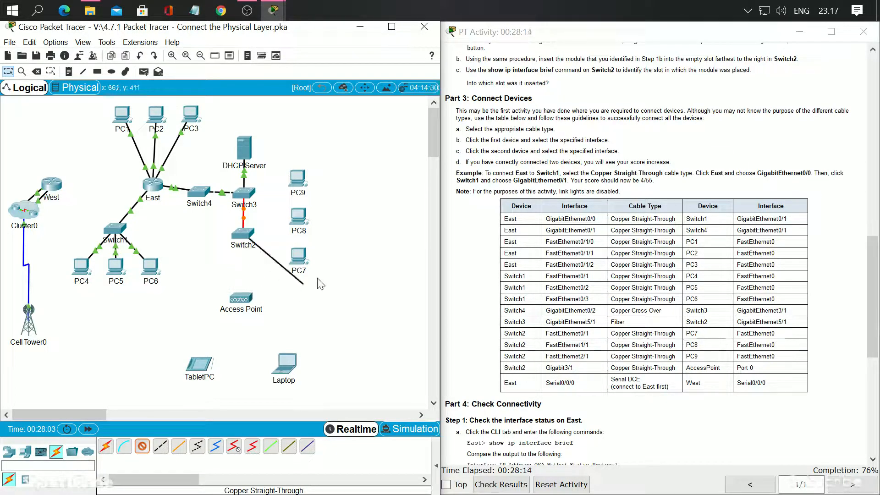
left_click(293, 258)
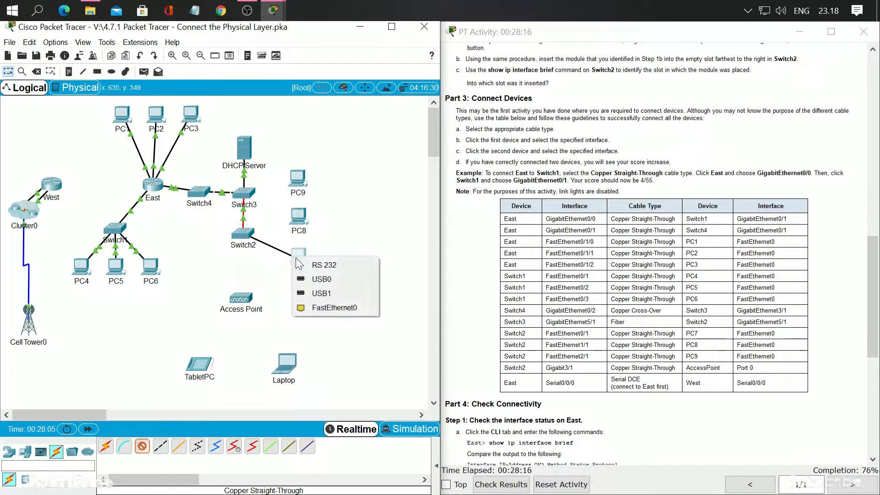
left_click(325, 306)
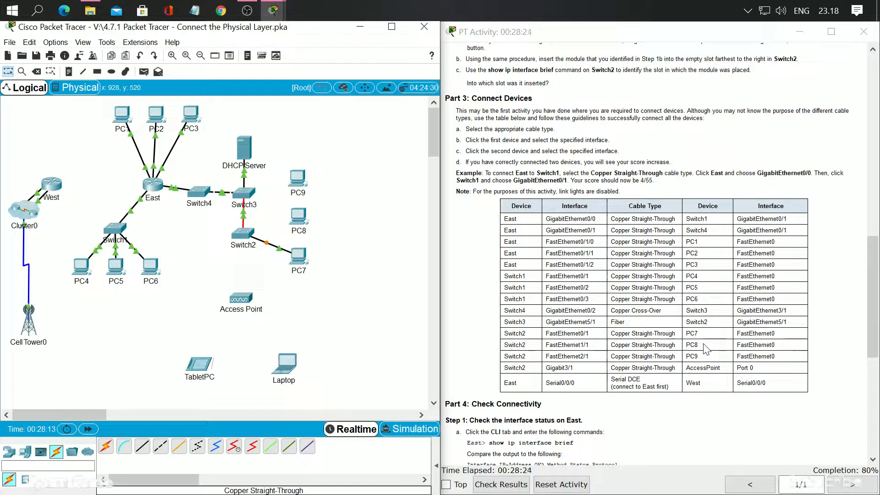
Connect Switch2's FastEthernet1/1 to PC8's FastEthernet0 with a Copper Straight-Through cable
left_click(142, 446)
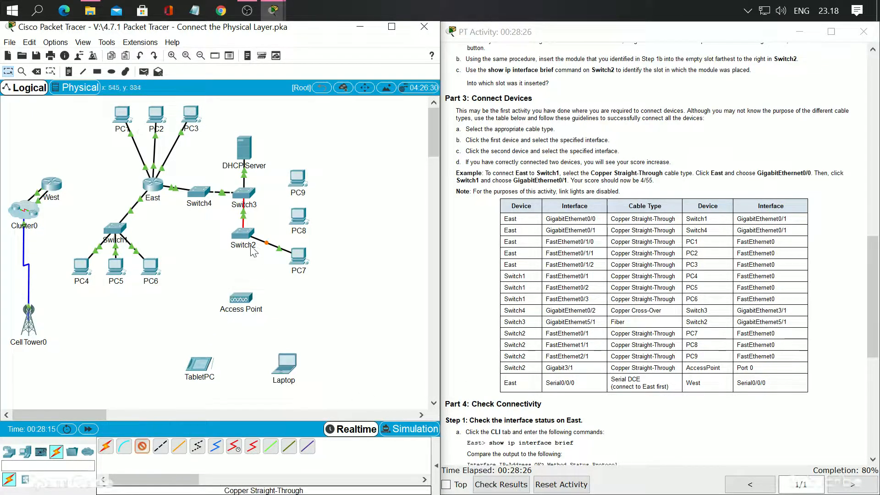
left_click(245, 234)
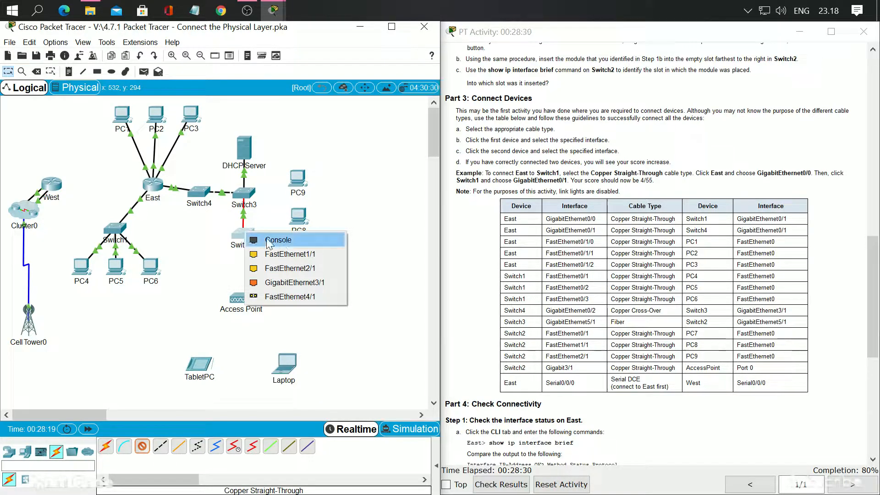
left_click(288, 253)
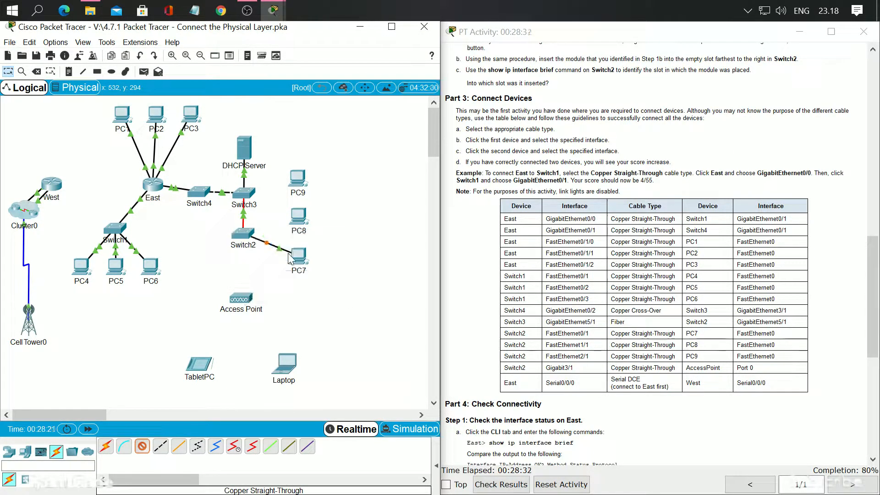
left_click(298, 218)
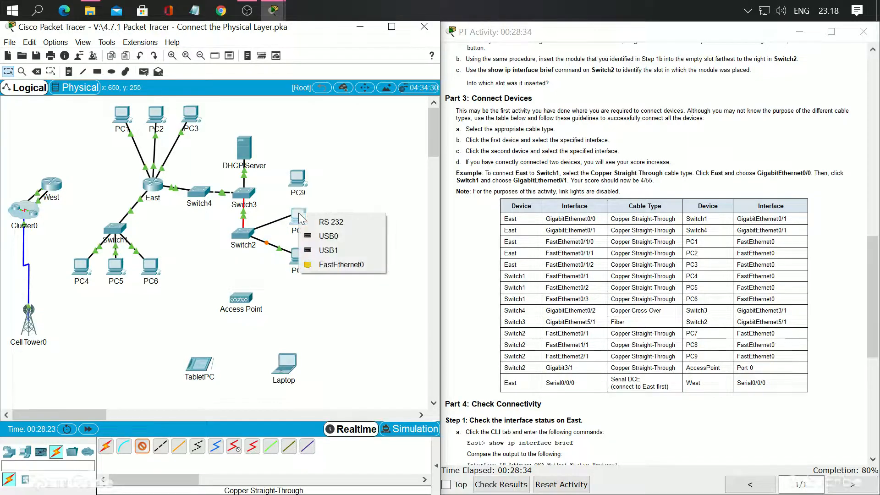
left_click(321, 265)
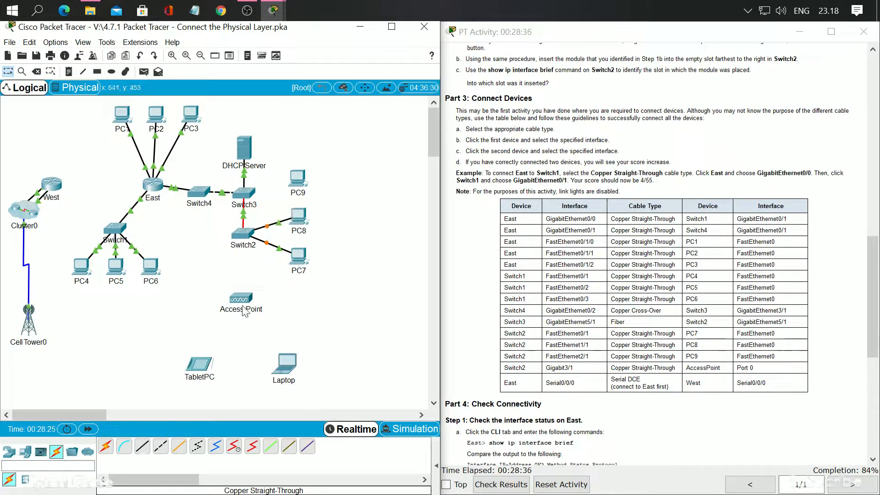
Connect Switch2's FastEthernet2/1 to PC9's FastEthernet0 with a Copper Straight-Through cable
left_click(143, 445)
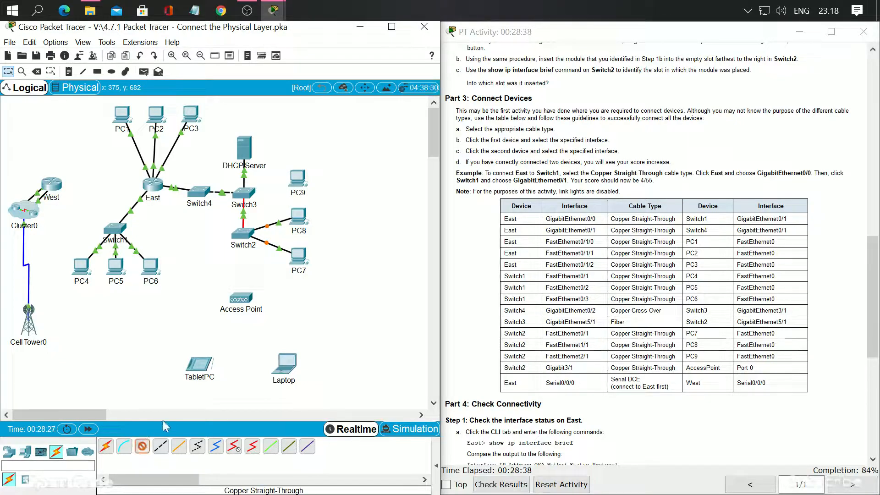
left_click(248, 238)
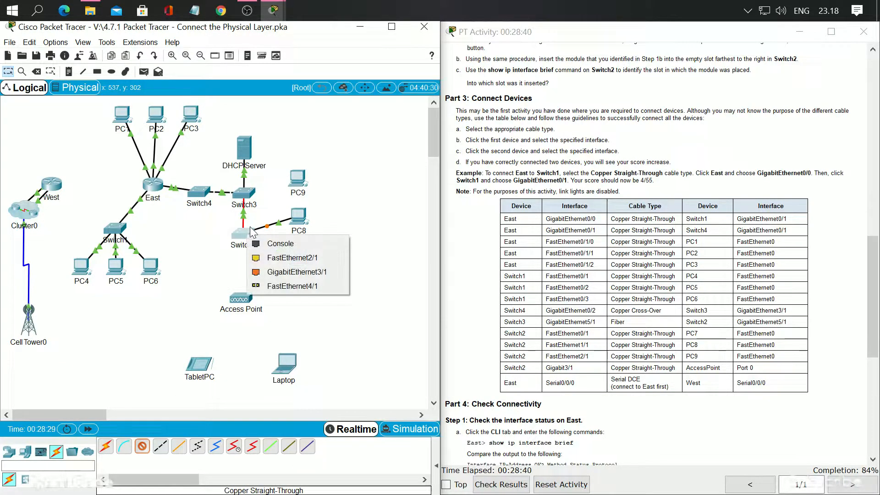
left_click(284, 259)
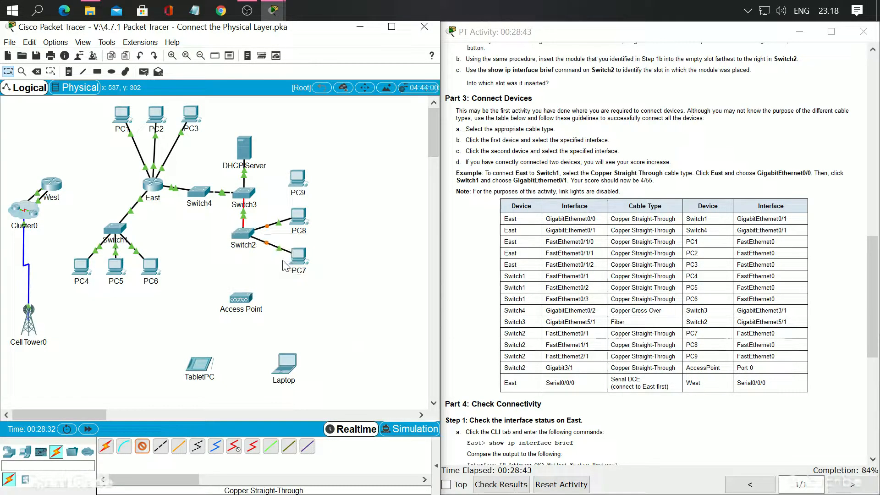
left_click(298, 183)
left_click(298, 182)
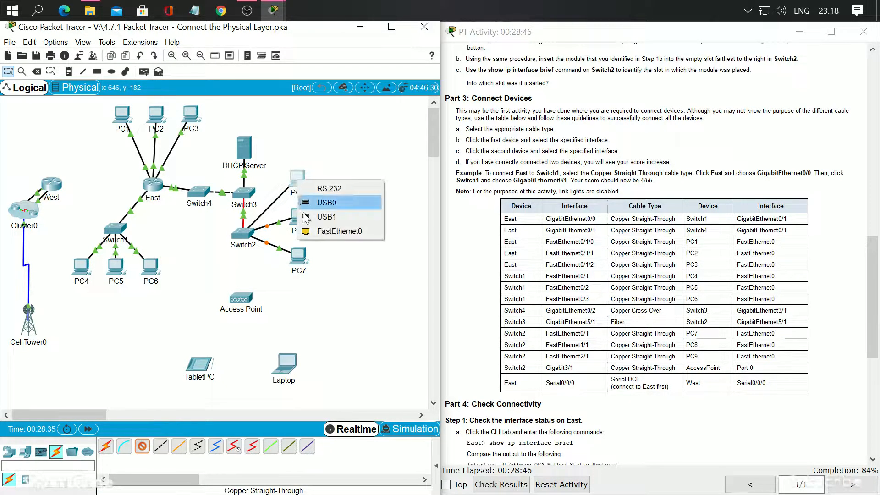
left_click(328, 230)
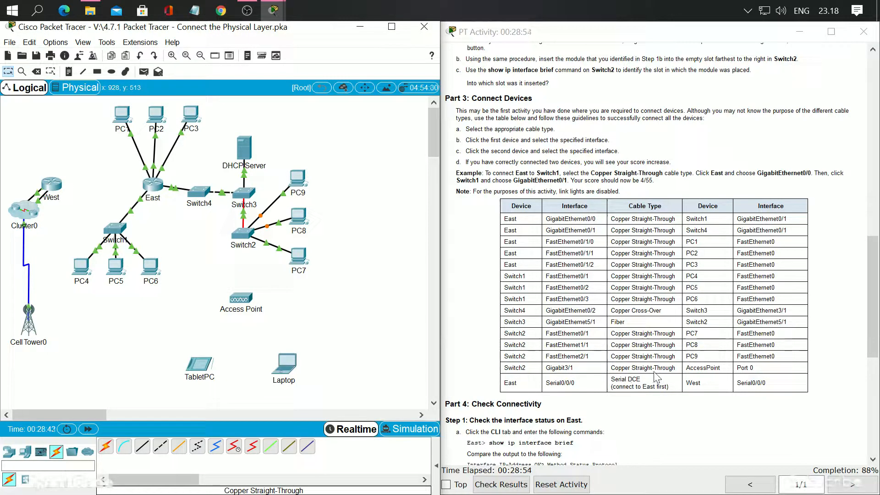
Connect Switch2's GigabitEthernet3/1 to the Access Point's Port 0 with a Copper Straight-Through cable
left_click(142, 446)
left_click(246, 234)
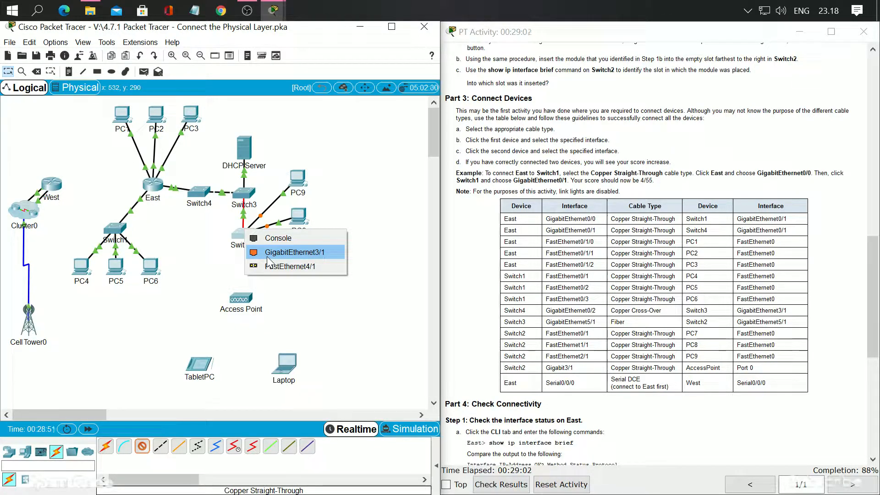
left_click(272, 256)
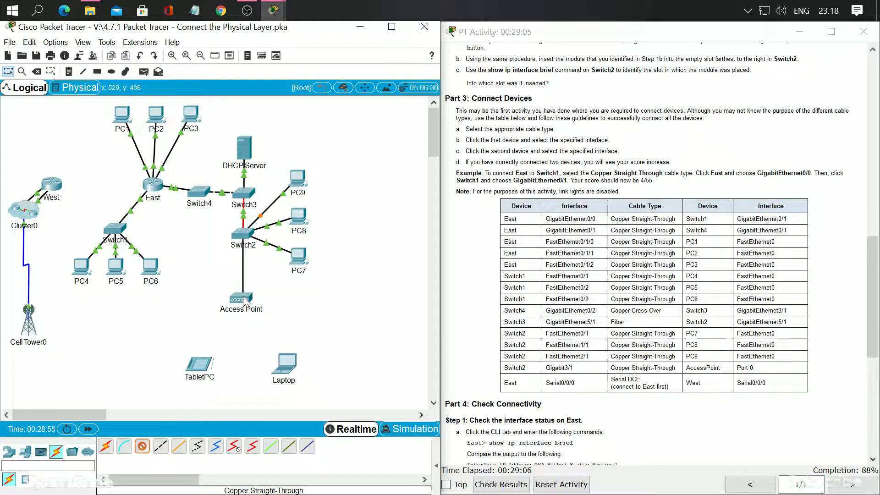
left_click(247, 303)
left_click(267, 306)
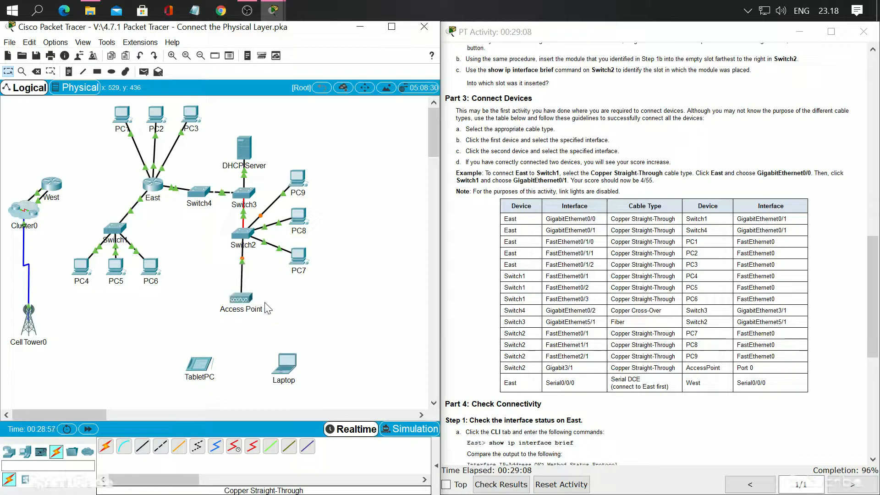
Connect East's Serial0/0/0 to West's Serial0/0/0 with a Serial DCE cable, starting from East
scroll(568, 349, "down", 2)
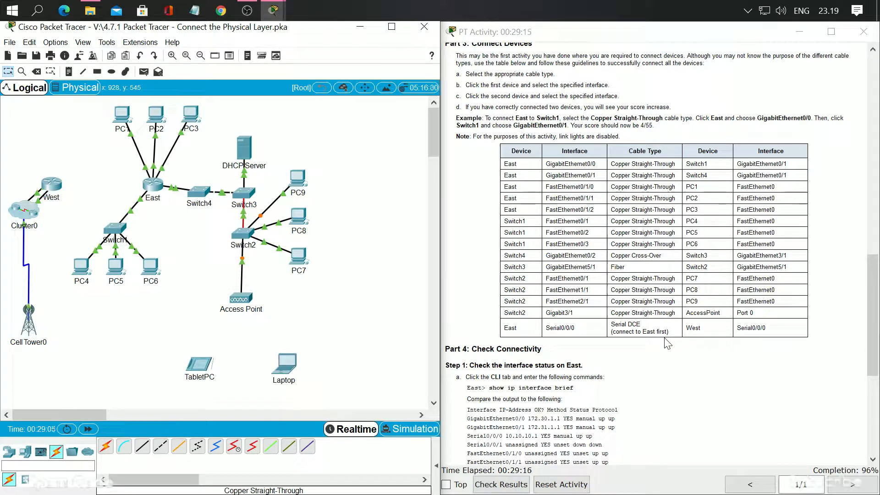
left_click(235, 447)
left_click(152, 186)
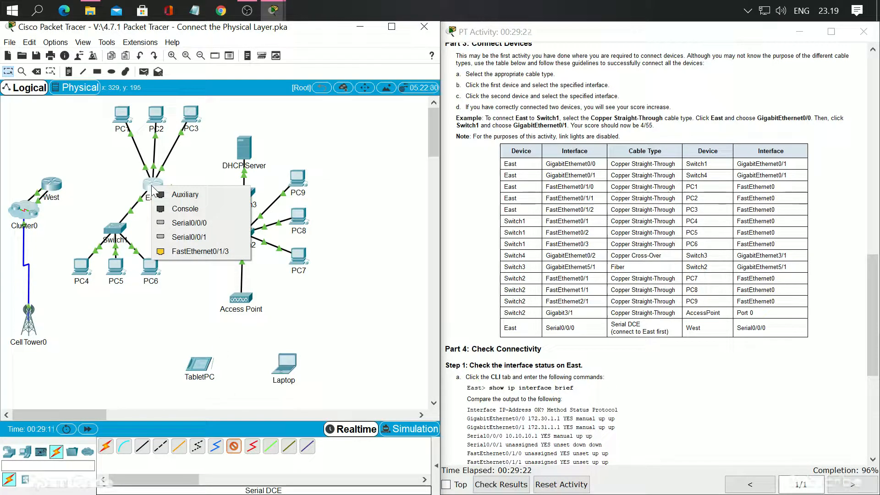
left_click(190, 224)
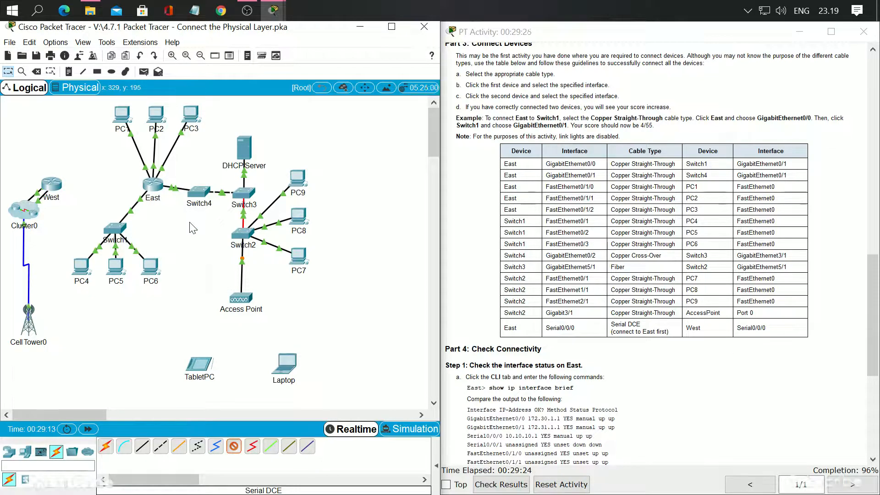
left_click(50, 186)
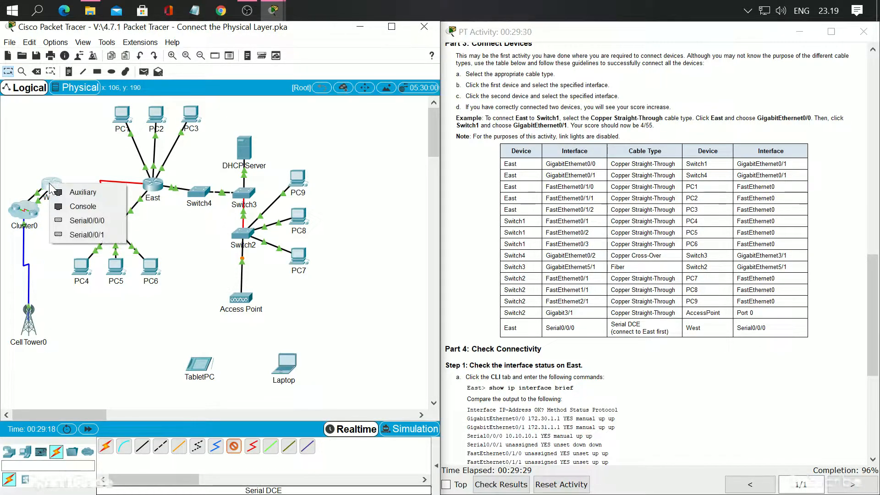
left_click(77, 222)
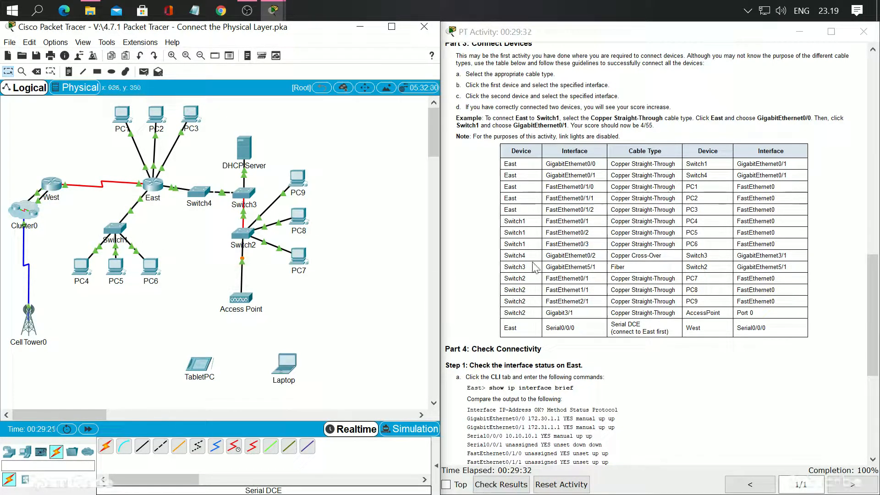
scroll(659, 289, "down", 2)
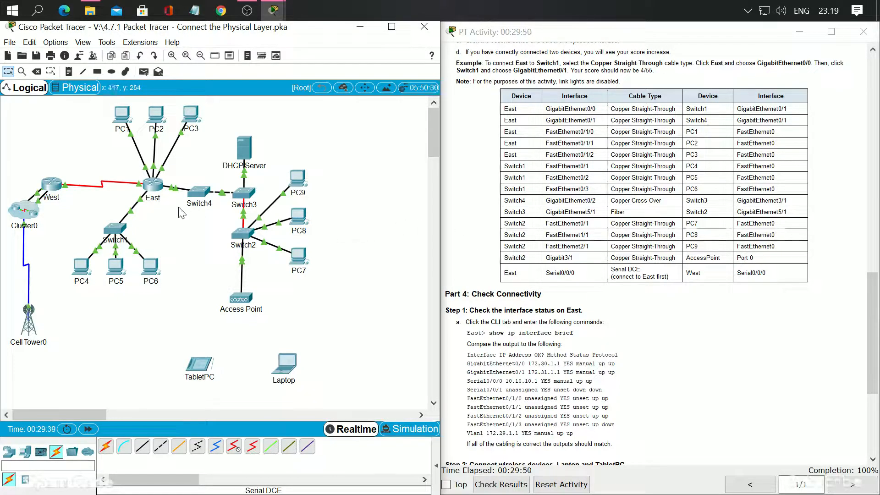
Run the command "sh ip int brief" in the East router's command-line interface
left_click(154, 186)
left_click(376, 135)
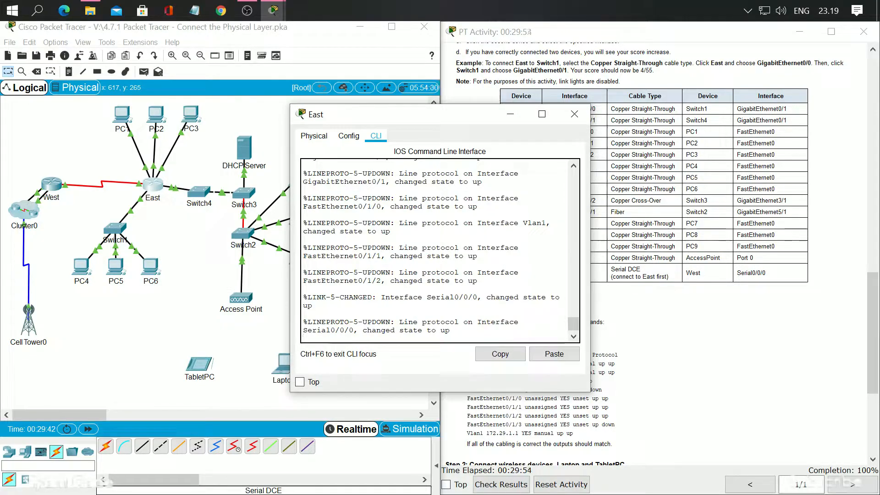
key("Return")
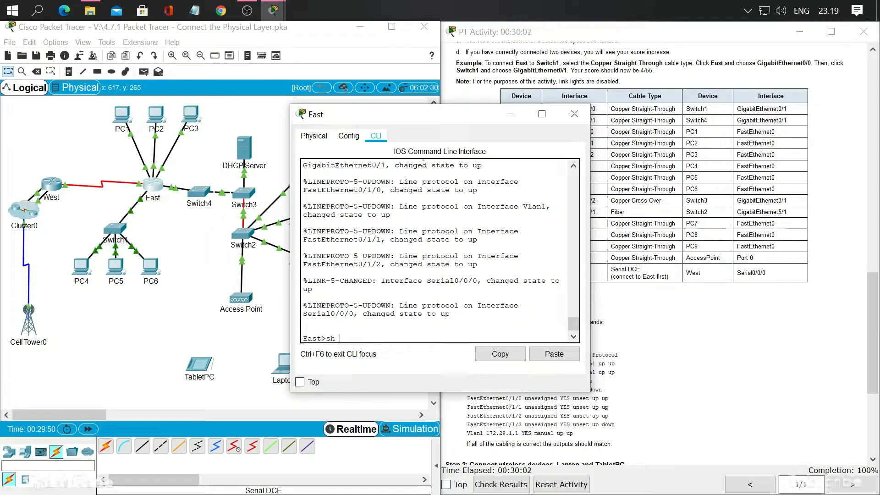
type("ip int brief")
key("Return")
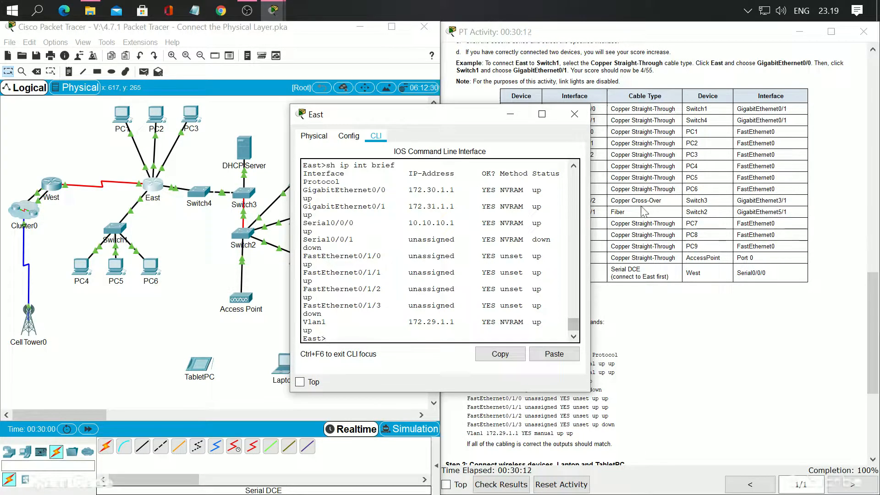
Compare East's interface status and protocol output with the expected listing in Part 4 Step 1, including FastEthernet0/1/3, and close East's window
left_click_drag(472, 112, 264, 116)
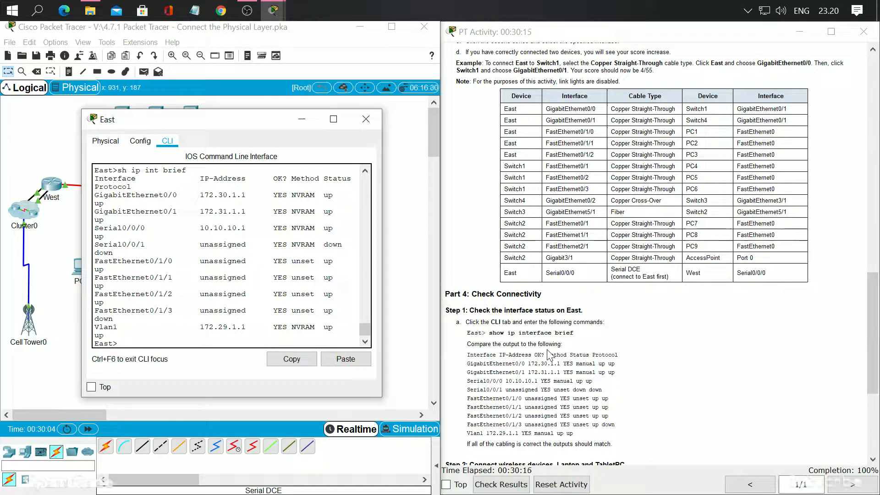
scroll(548, 353, "down", 3)
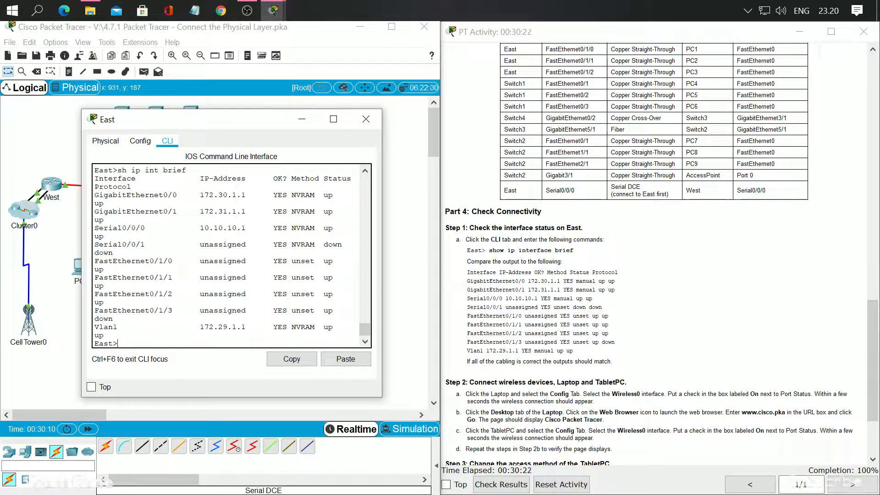
scroll(227, 254, "up", 1)
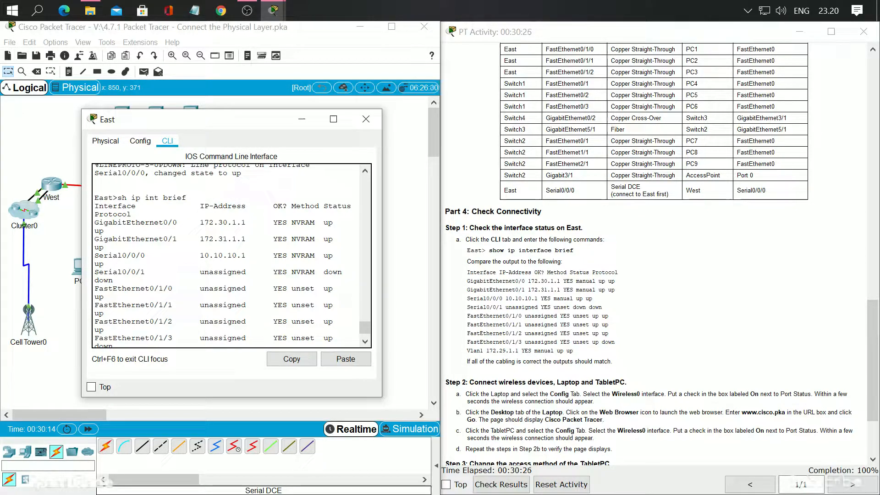
scroll(227, 254, "down", 1)
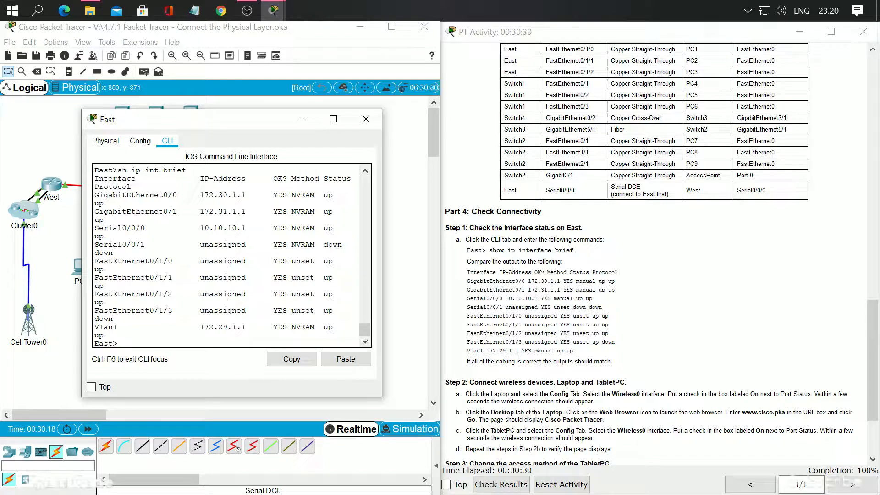
left_click_drag(382, 252, 481, 253)
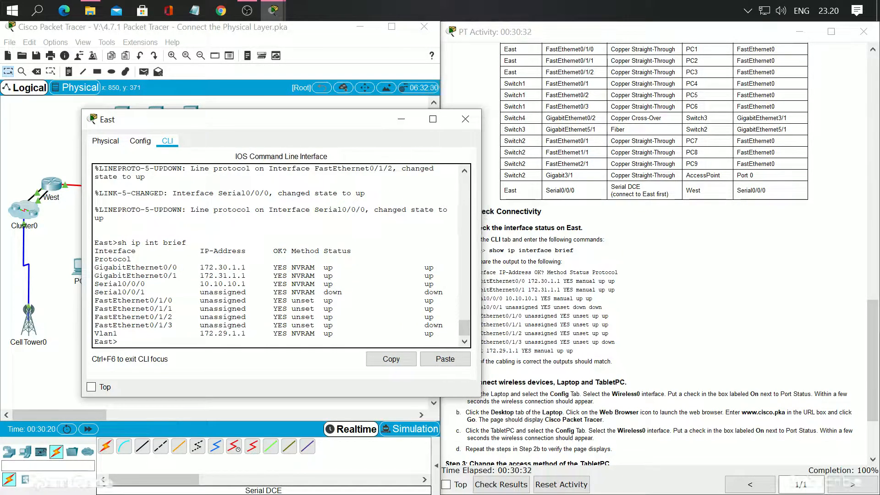
left_click_drag(362, 118, 280, 115)
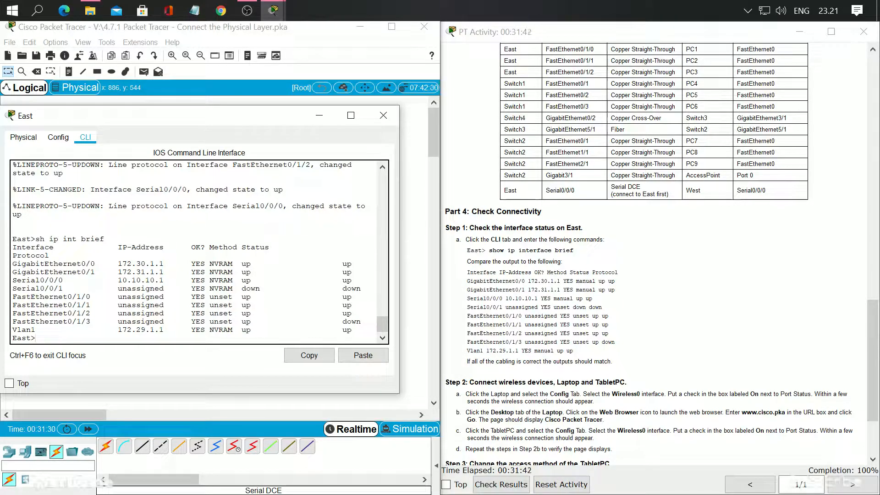
double_click(246, 322)
double_click(351, 322)
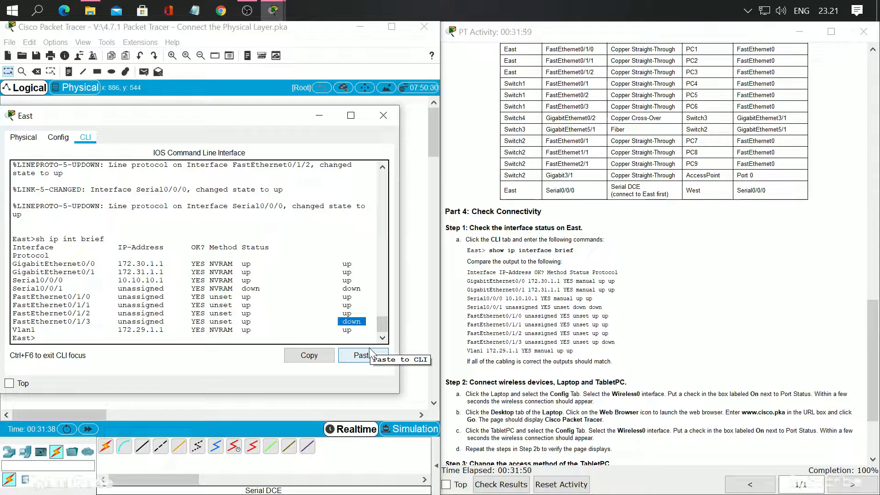
scroll(481, 300, "down", 2)
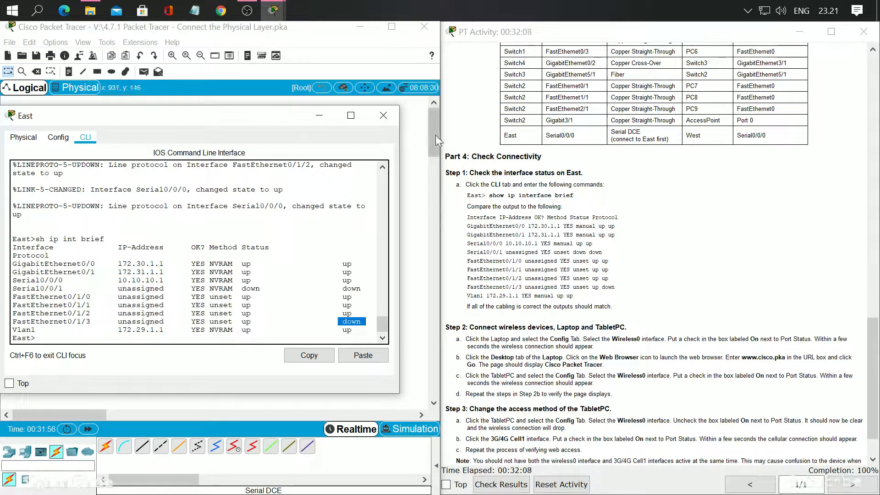
left_click(384, 115)
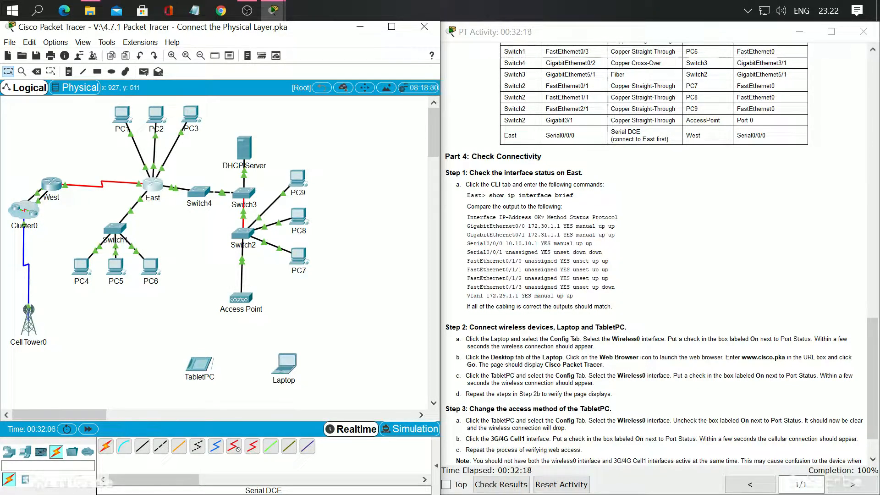
Turn on the port status of the Laptop's Wireless0 interface and close the Laptop's window
scroll(514, 360, "down", 1)
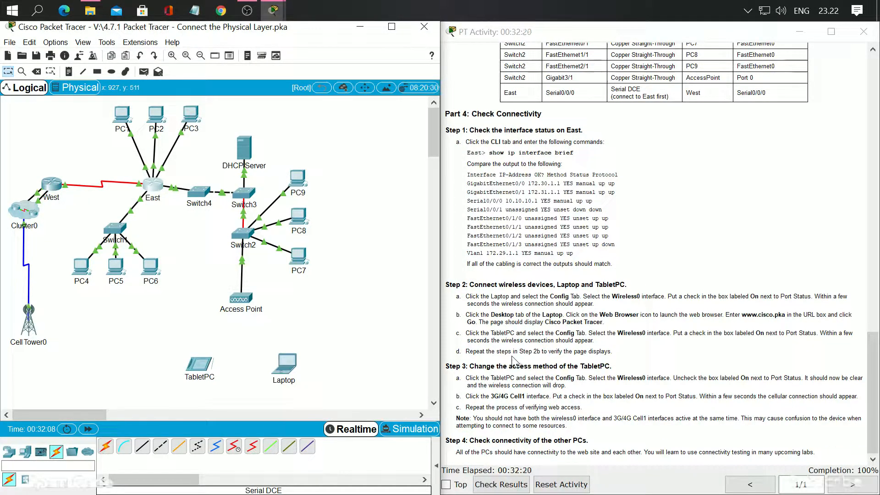
left_click(285, 365)
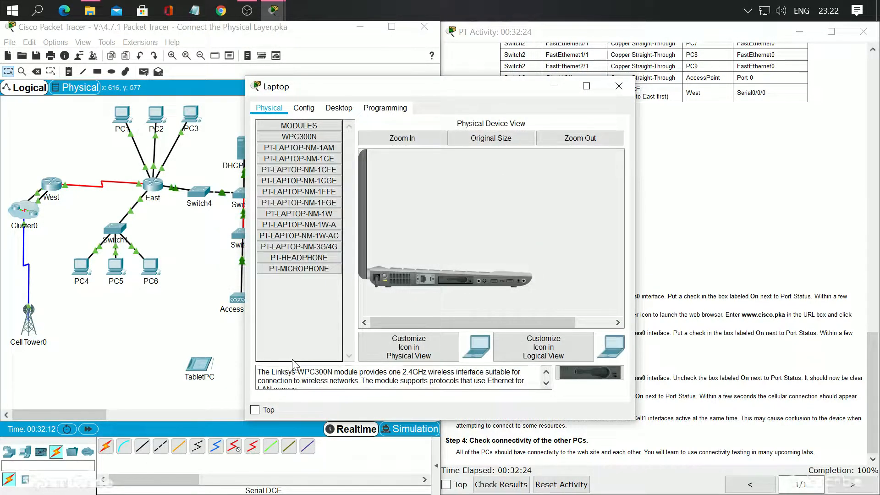
left_click_drag(415, 86, 207, 104)
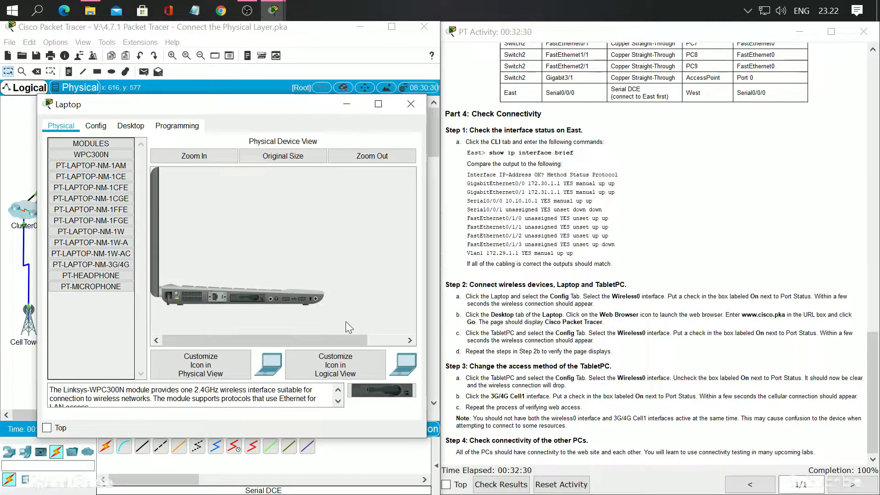
left_click(101, 127)
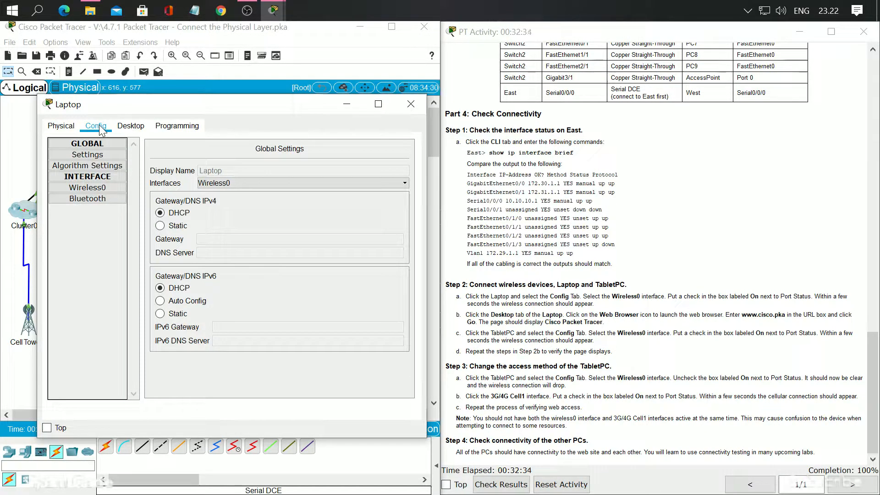
left_click(97, 189)
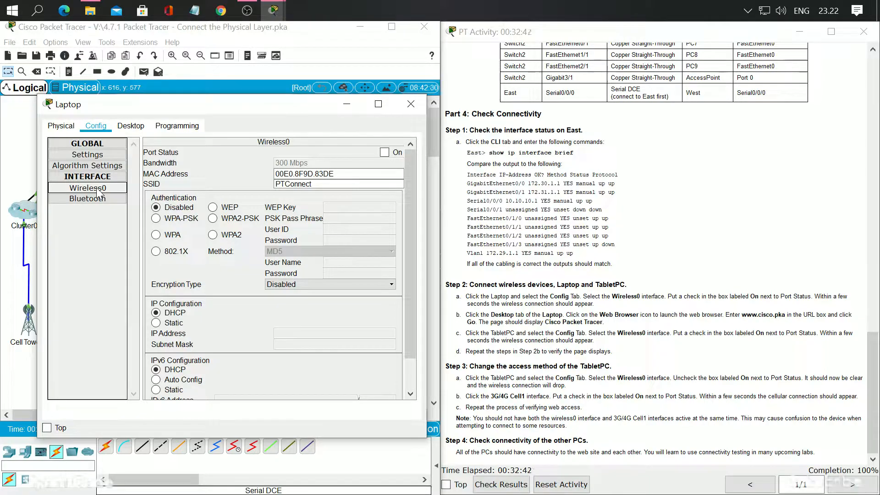
left_click(384, 153)
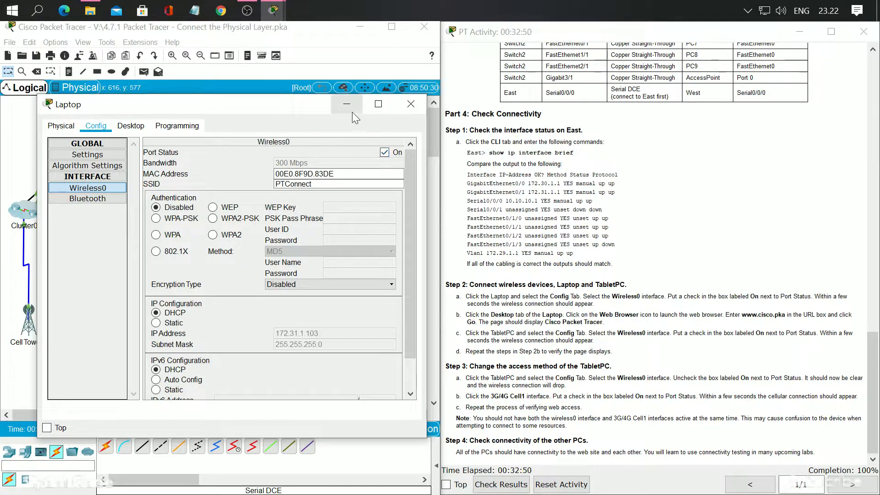
left_click(411, 104)
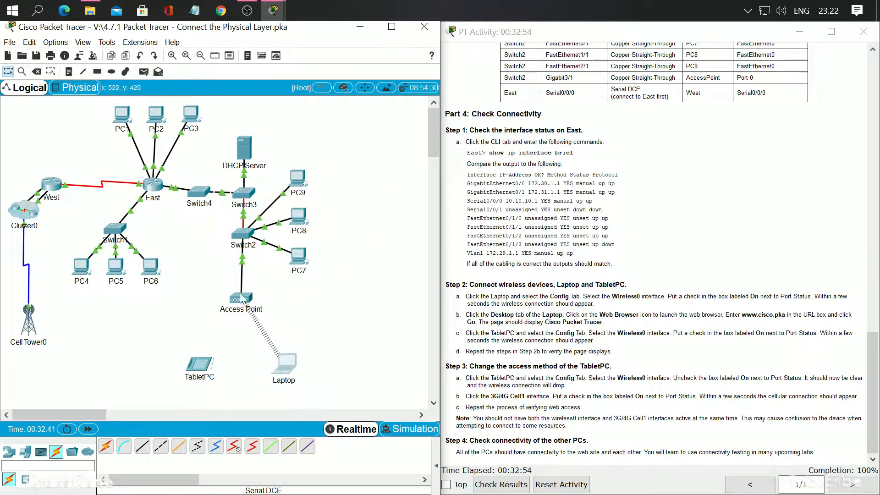
left_click(285, 372)
left_click(339, 108)
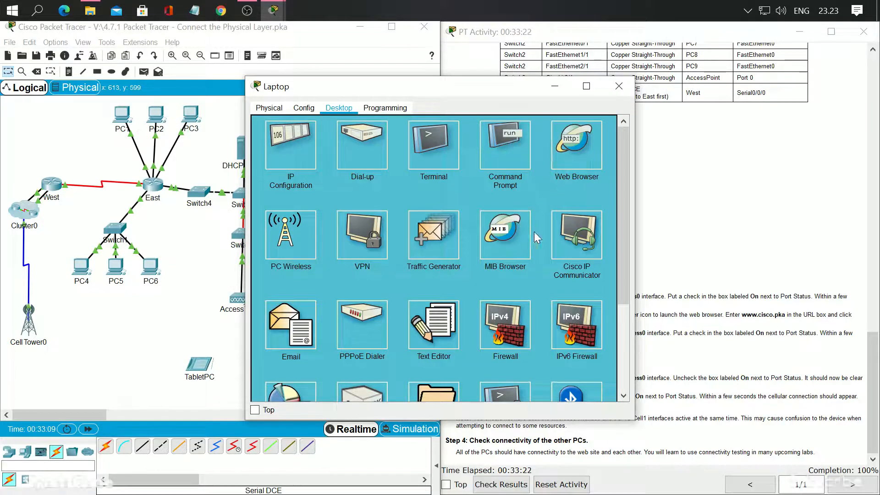
left_click(592, 143)
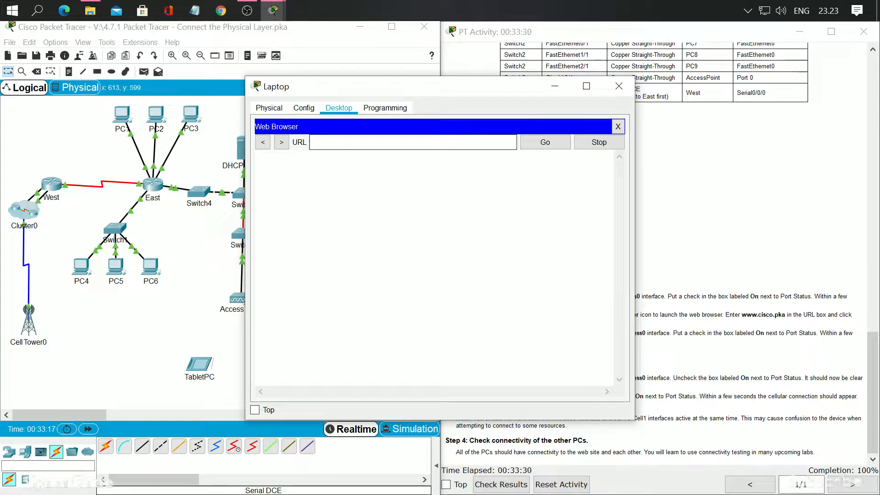
left_click(316, 142)
type("www.cisco.pka")
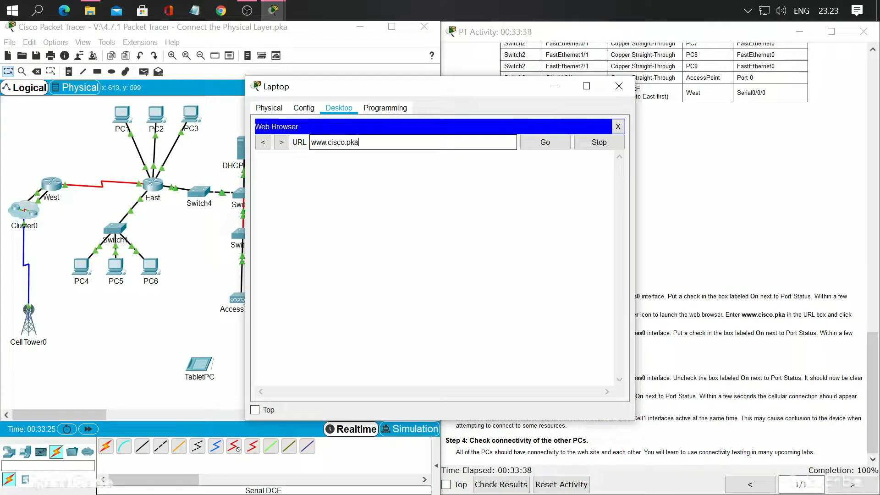
left_click(546, 142)
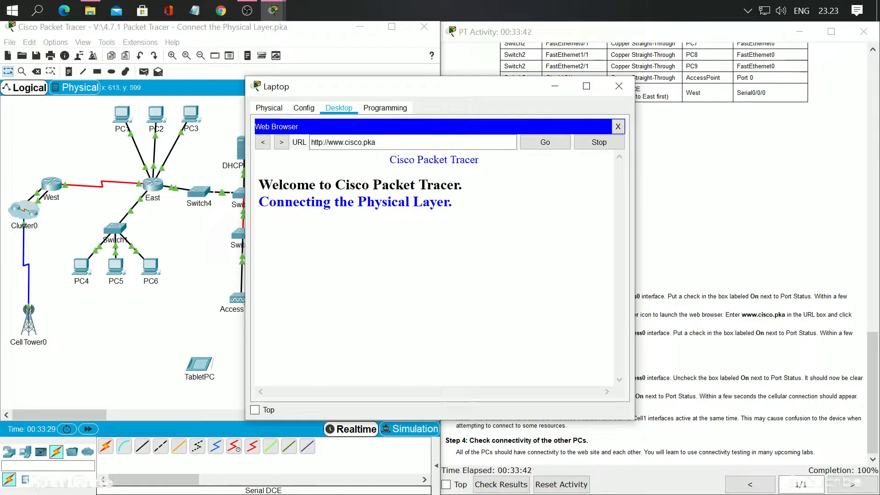
left_click_drag(479, 89, 264, 98)
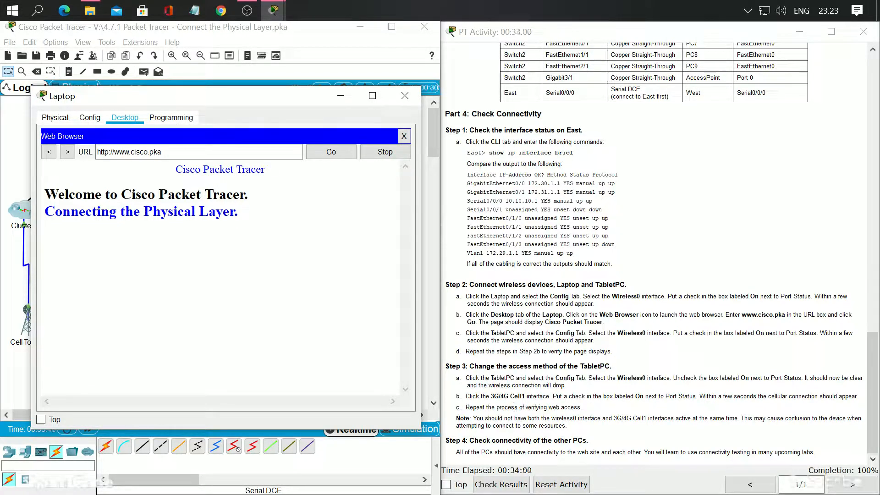
left_click(405, 95)
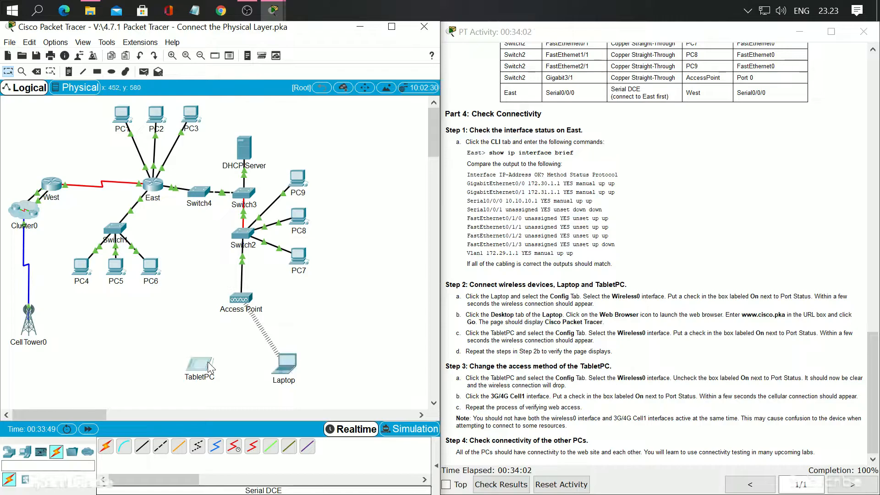
Turn on the port status of the TabletPC's Wireless0 interface and view its wireless link in the topology
left_click(210, 367)
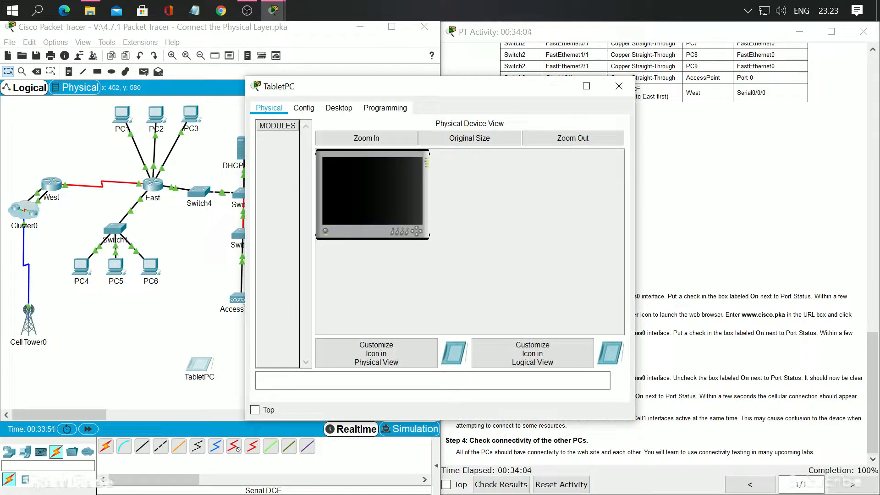
left_click(304, 108)
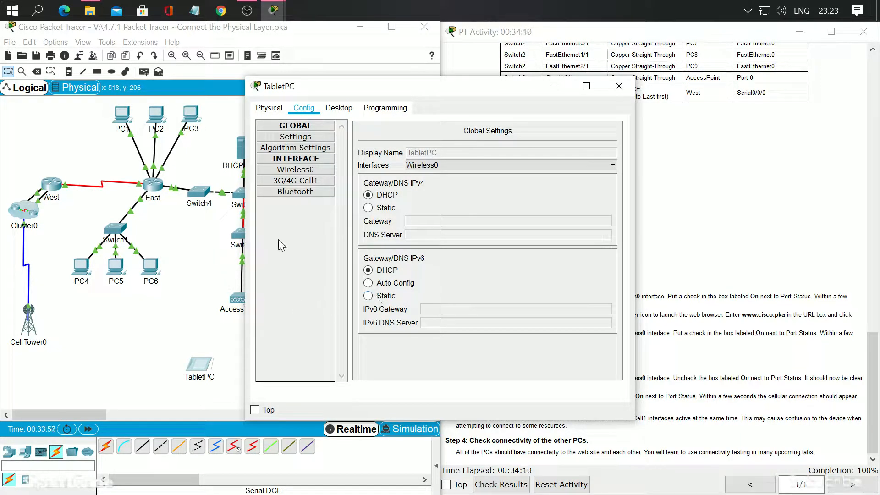
left_click(298, 171)
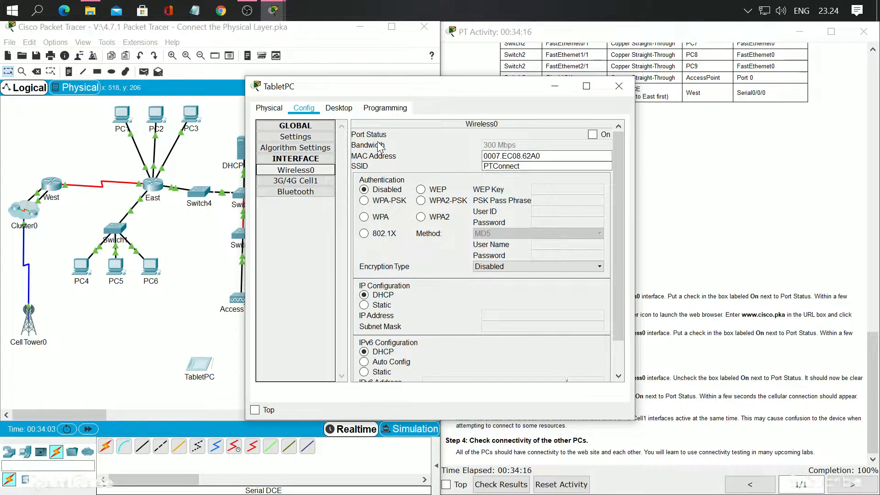
left_click(593, 134)
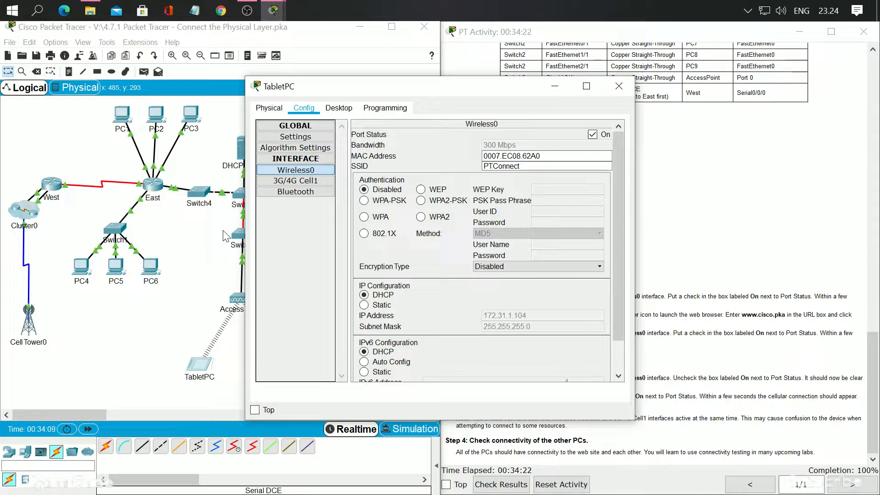
left_click(553, 88)
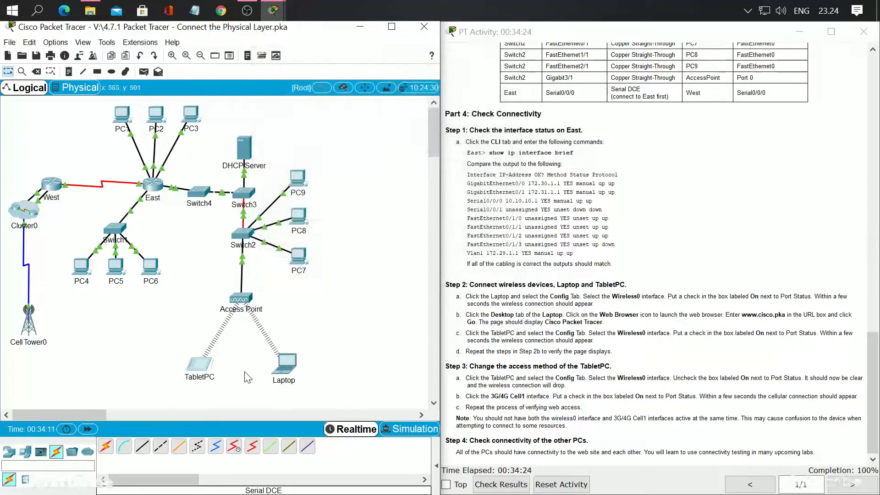
mouse_move(273, 10)
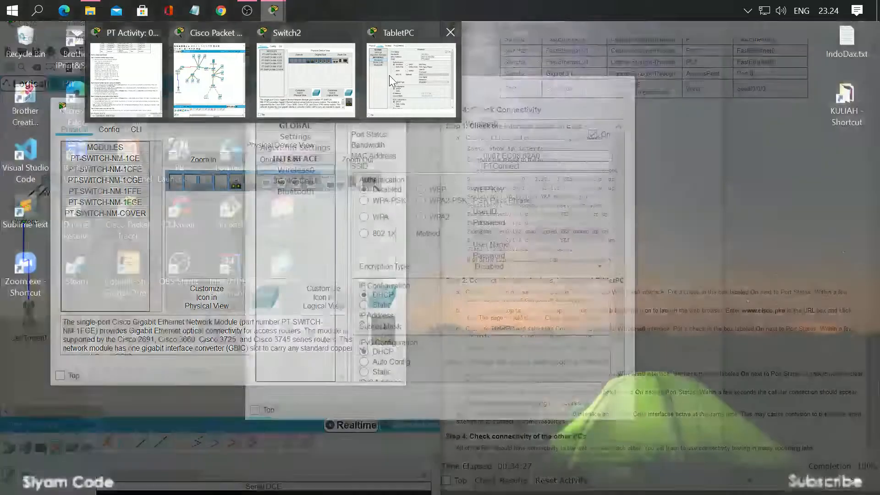
left_click(390, 75)
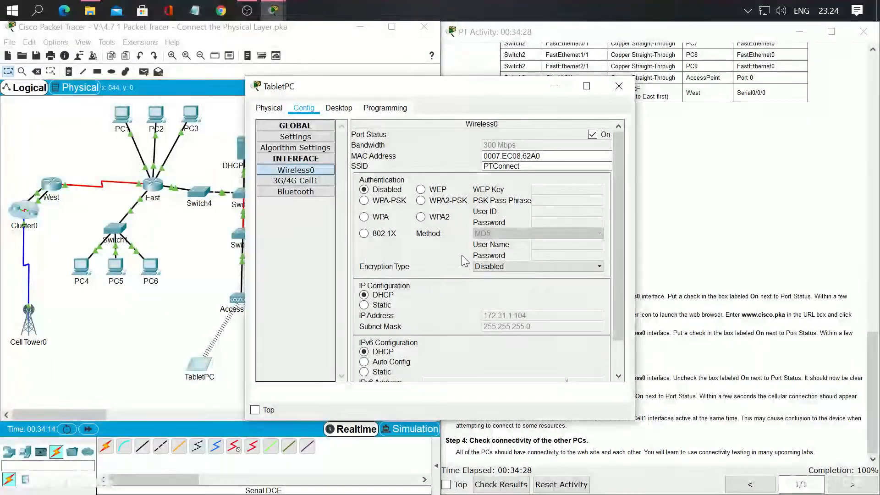
left_click_drag(461, 88, 241, 97)
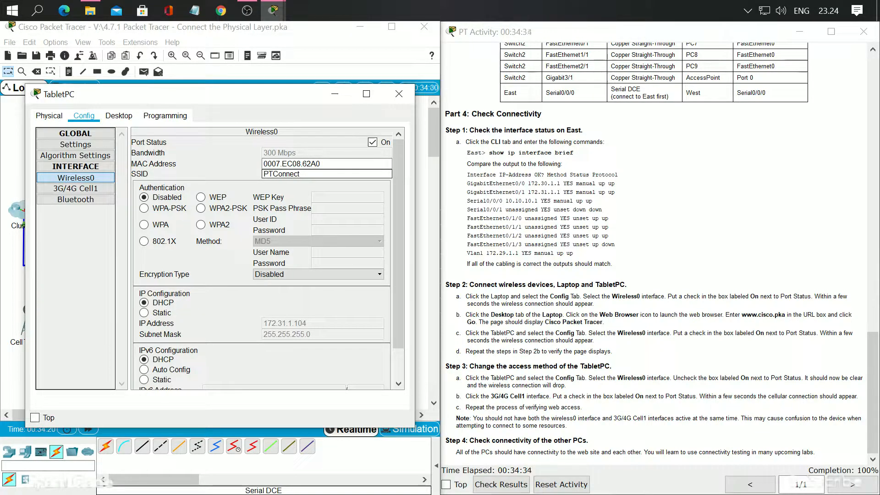
left_click(120, 116)
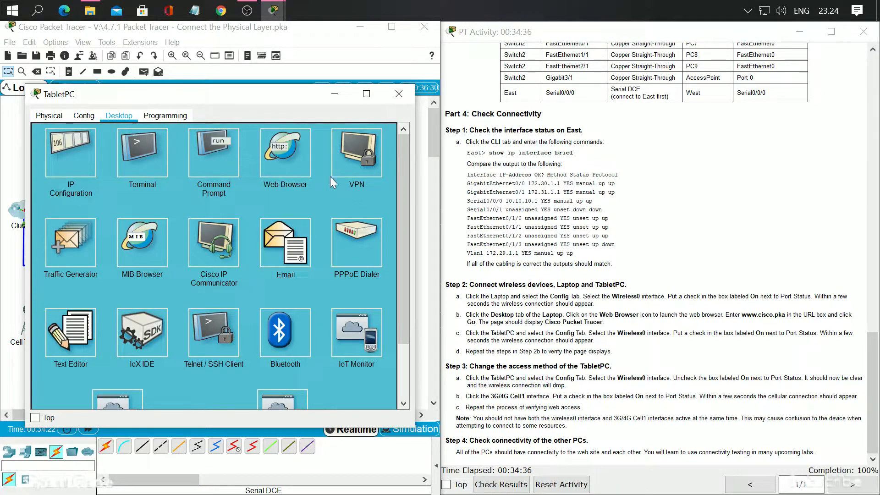
left_click(312, 196)
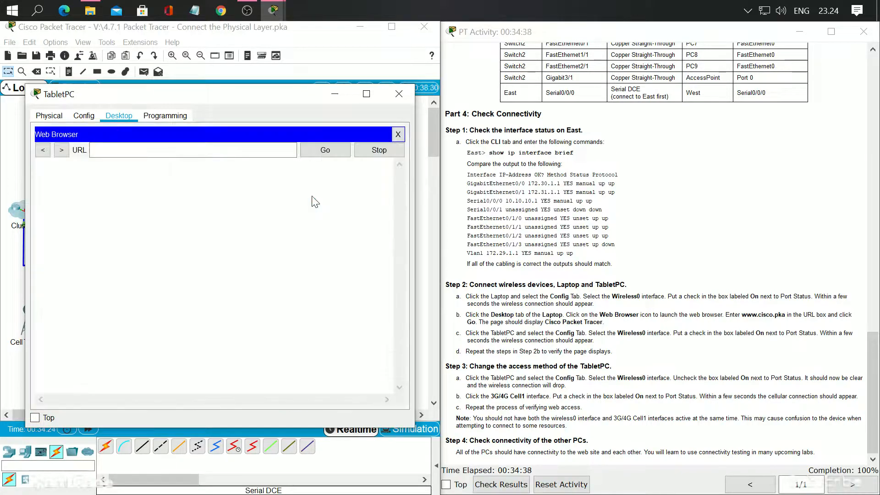
left_click(192, 150)
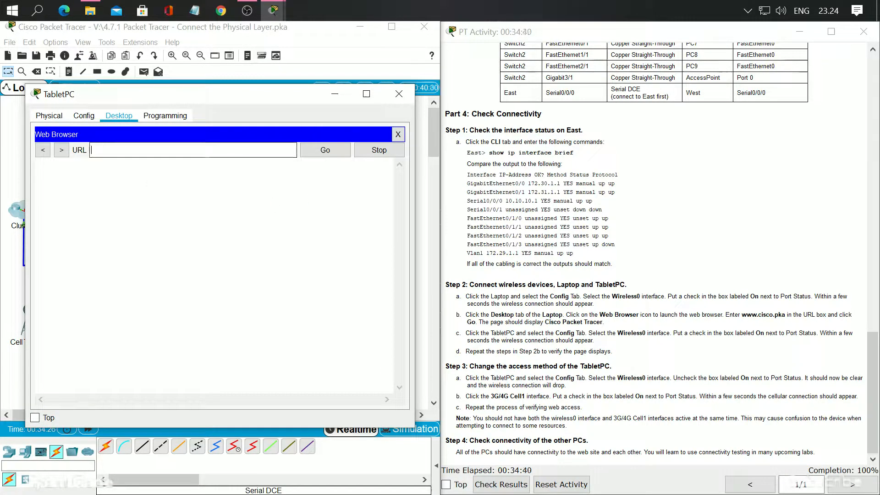
type("www.cisco.pka")
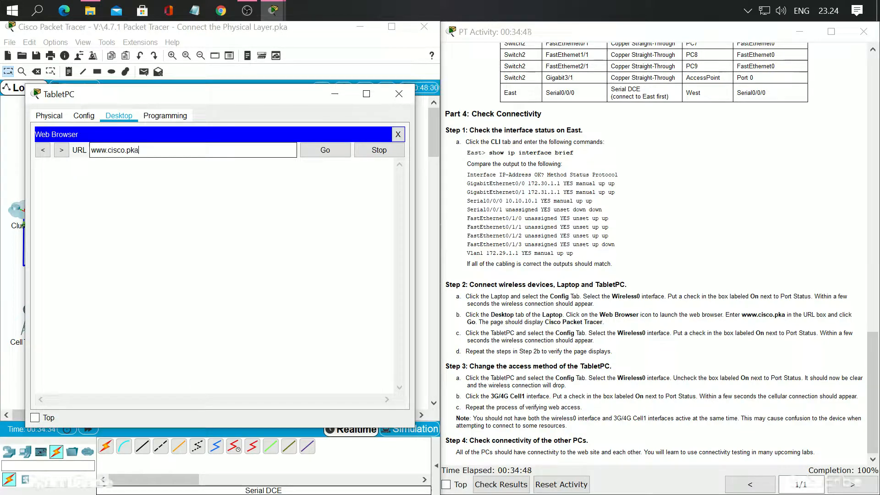
key("Return")
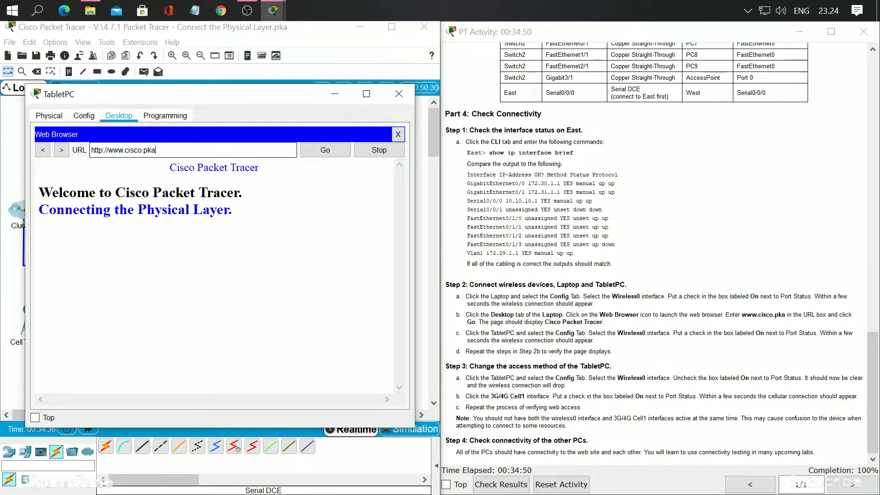
left_click_drag(39, 193, 250, 210)
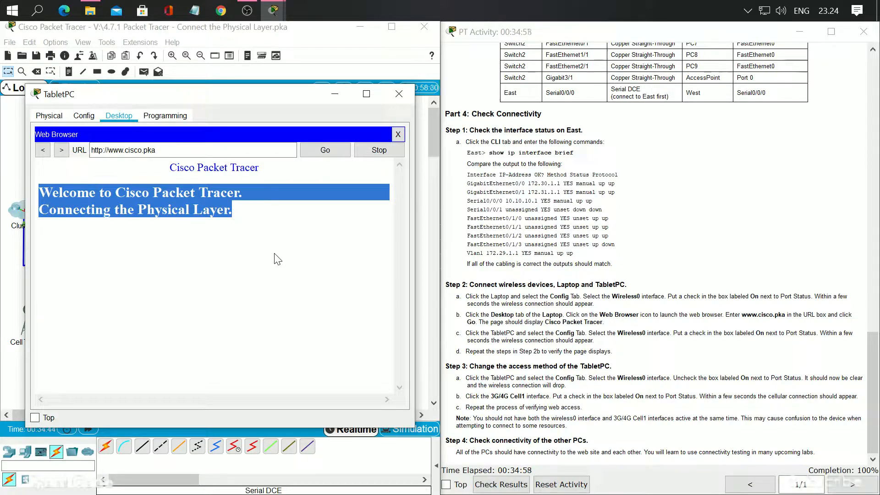
left_click(399, 93)
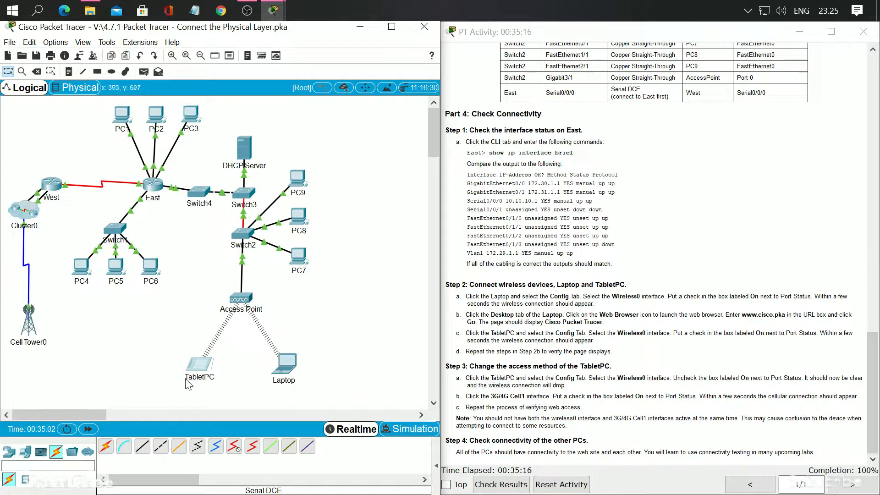
Turn off the port status of the TabletPC's Wireless0 interface and hide its window to view the topology
left_click(201, 370)
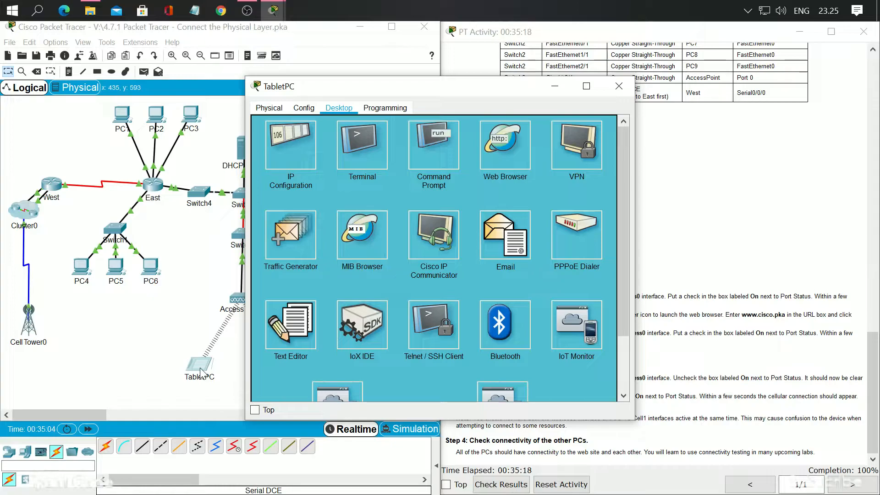
left_click(299, 110)
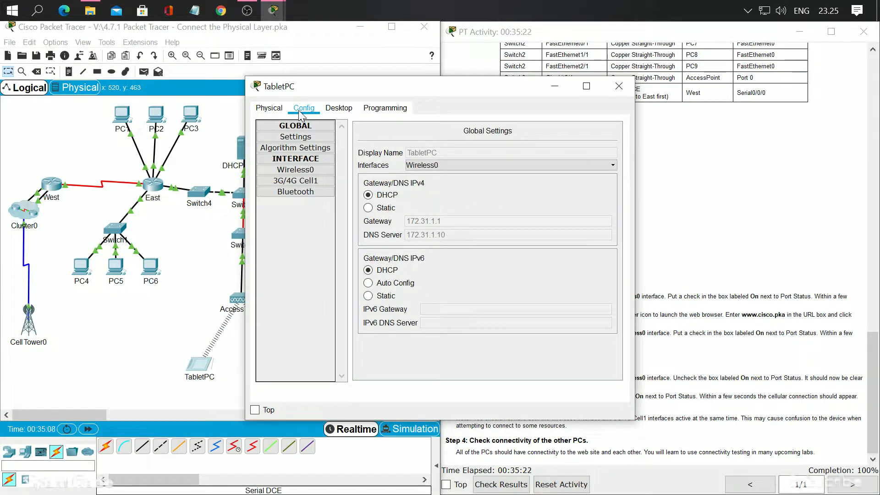
left_click(306, 174)
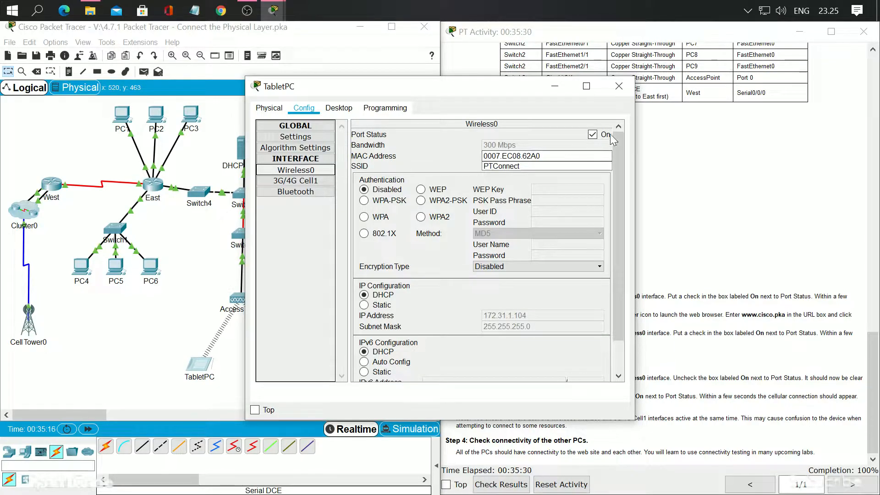
left_click(593, 135)
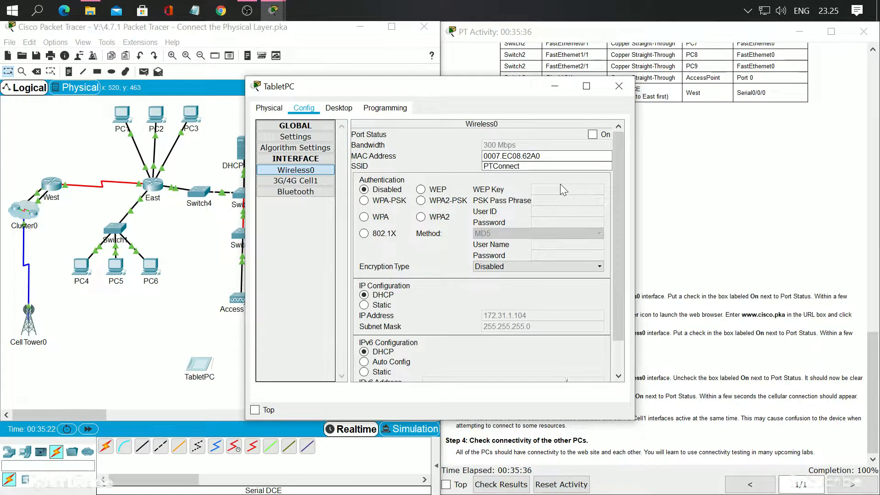
left_click(619, 85)
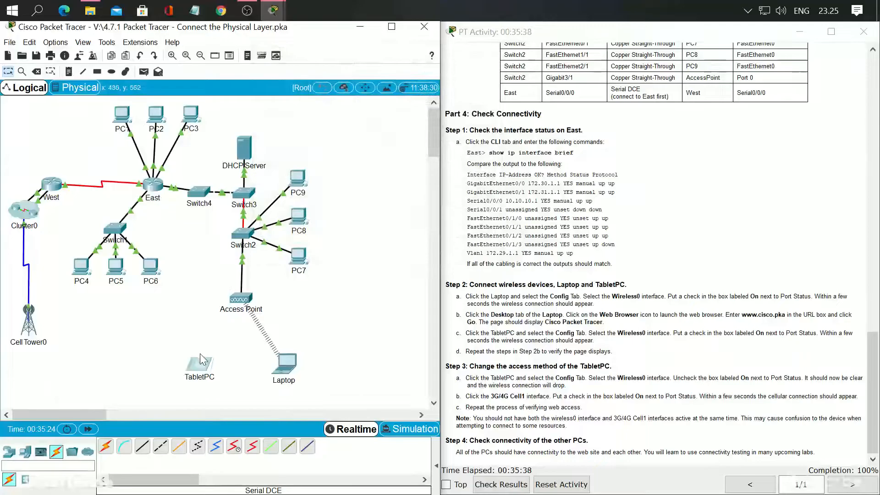
Bring up the Switch2 window that is still open and close it
mouse_move(277, 18)
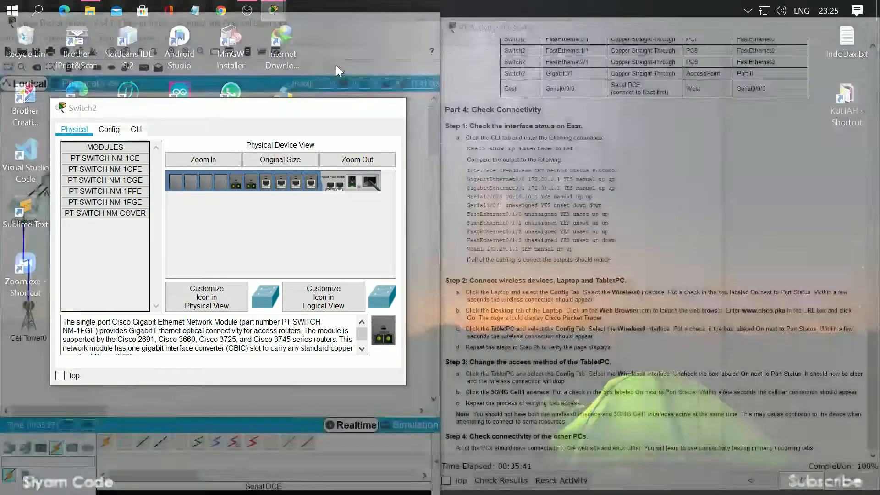
left_click(337, 69)
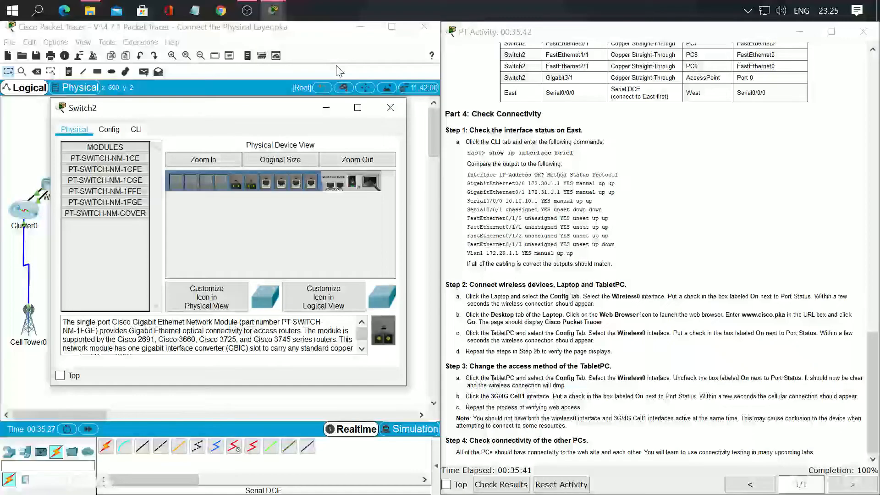
left_click(390, 107)
Turn on the port status of the TabletPC's 3G/4G Cell1 interface
mouse_move(273, 10)
left_click(354, 70)
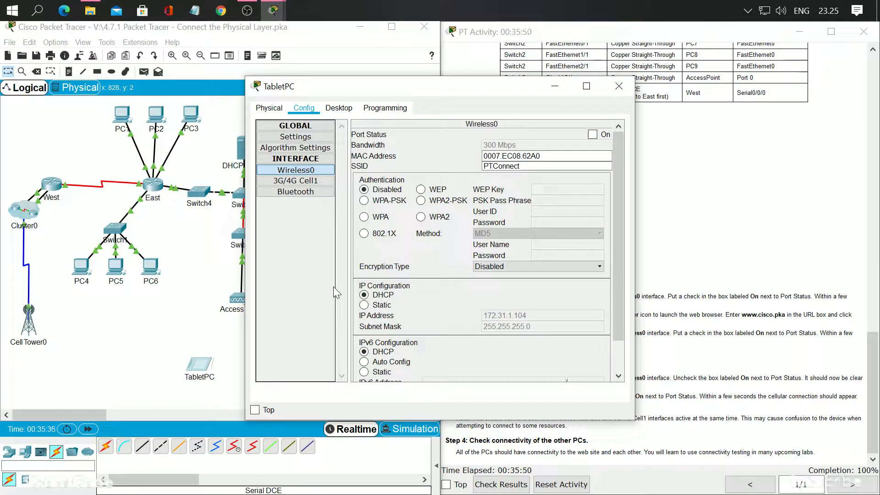
left_click(296, 181)
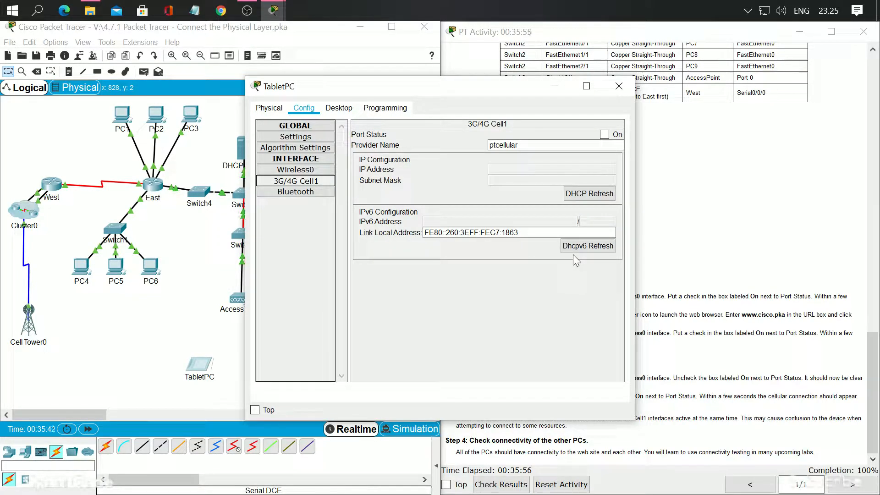
left_click(604, 135)
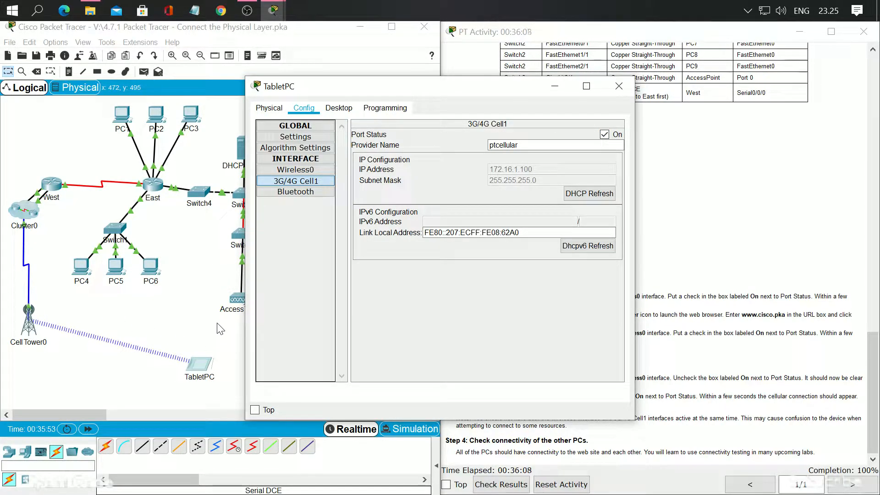
left_click(354, 113)
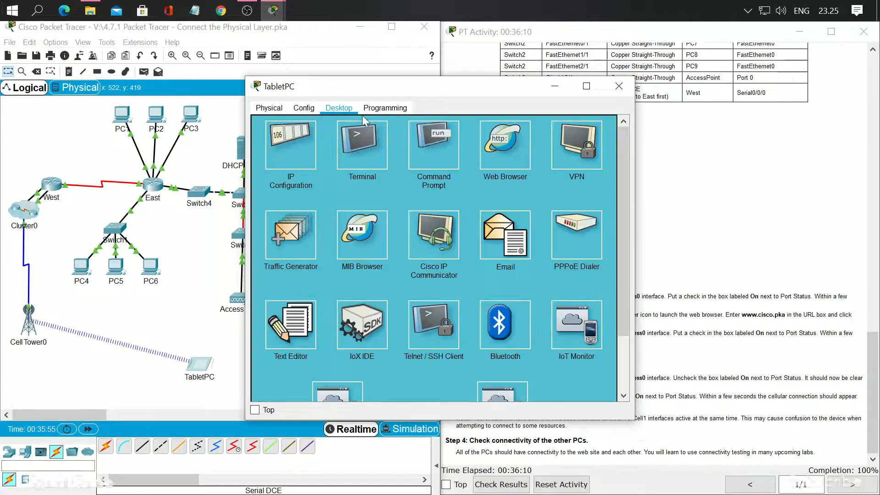
left_click(504, 145)
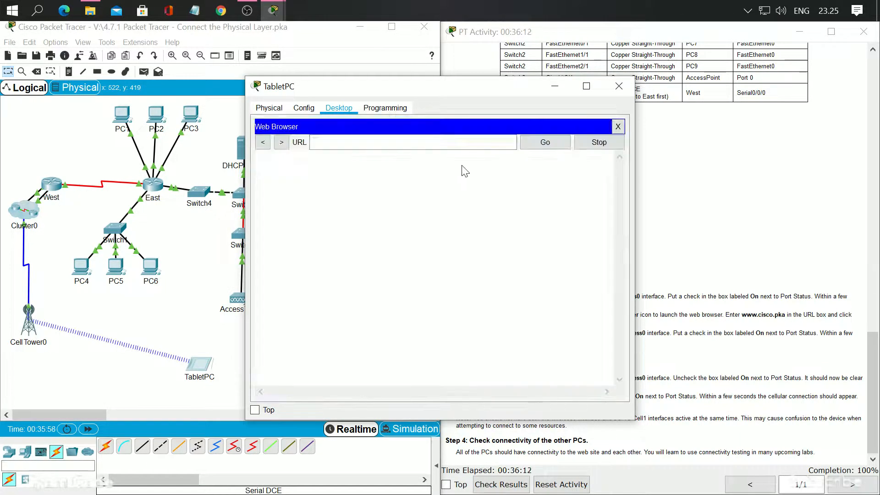
left_click(321, 143)
type("www.cisco.pka")
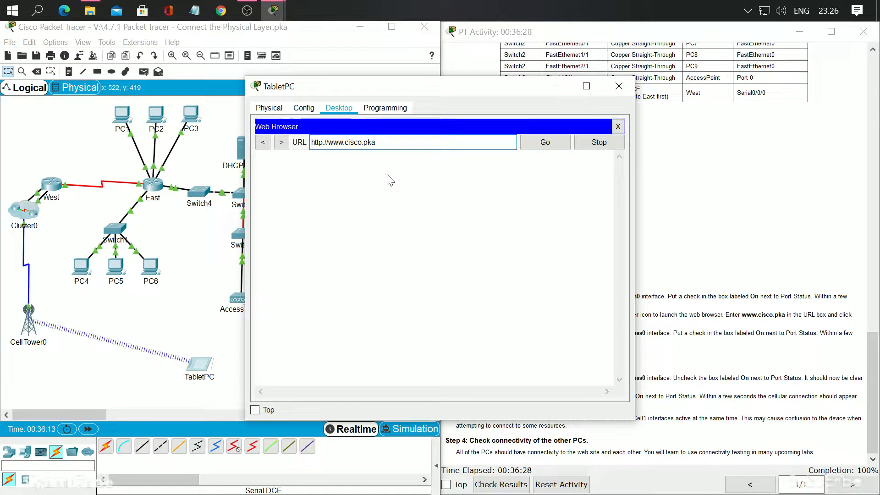
left_click(555, 143)
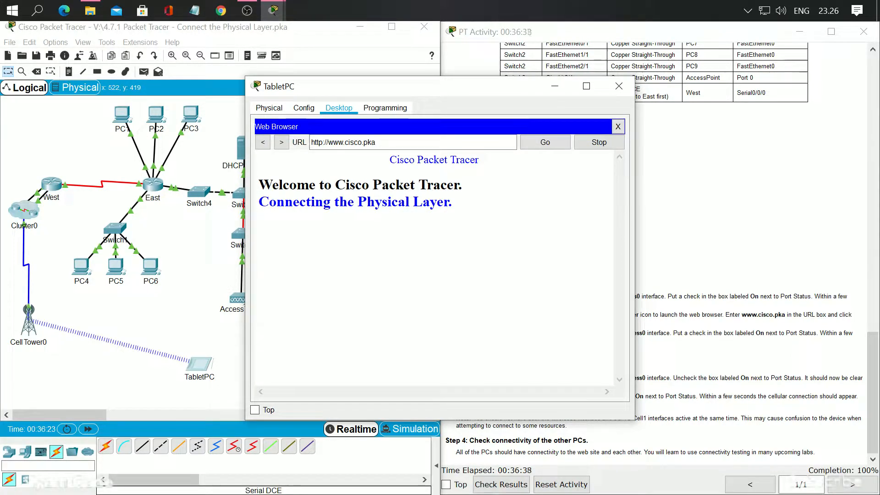
left_click_drag(478, 91, 276, 98)
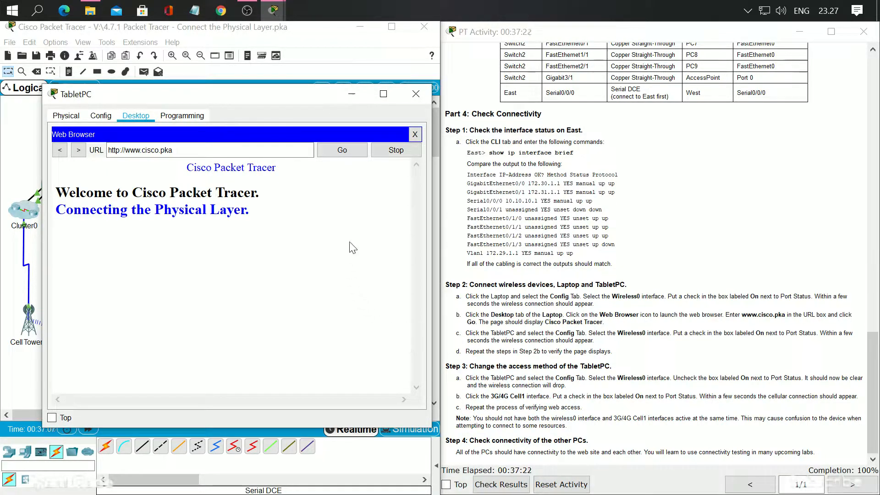
left_click(416, 93)
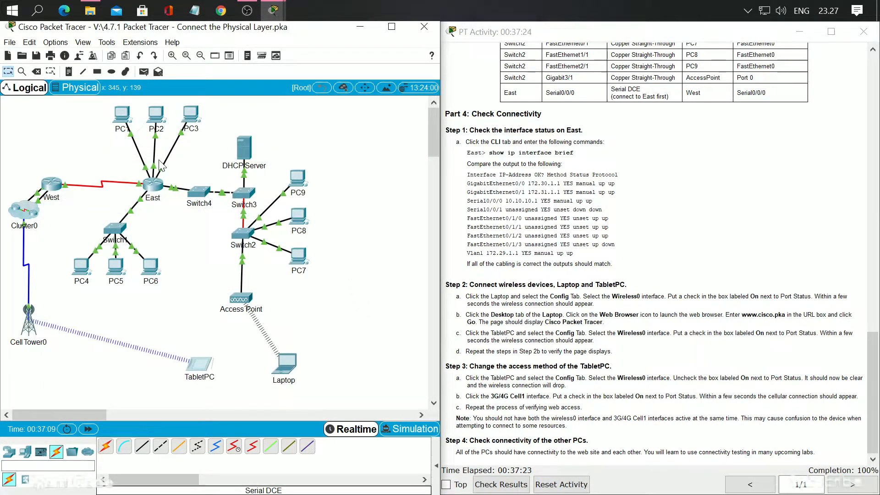
left_click(123, 114)
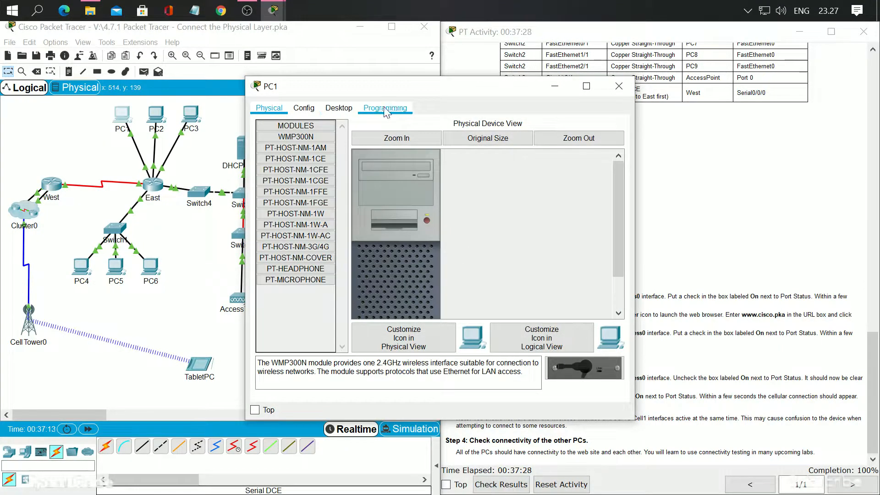
left_click(330, 109)
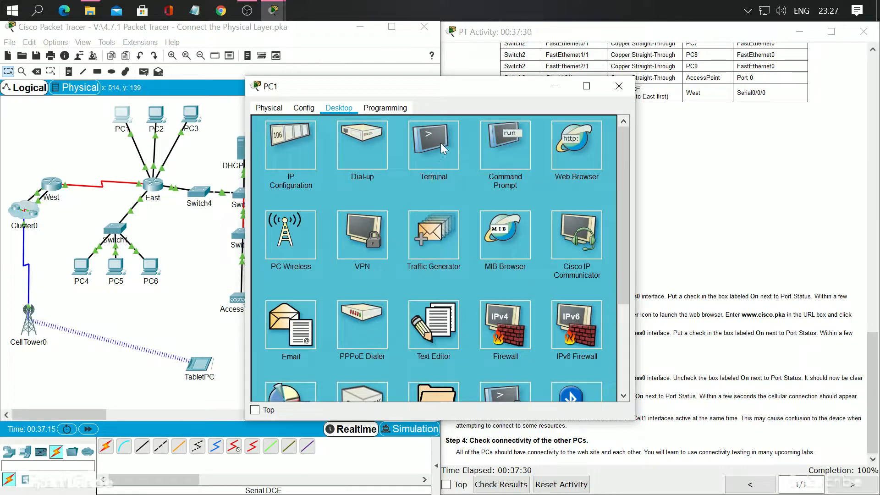
left_click(426, 142)
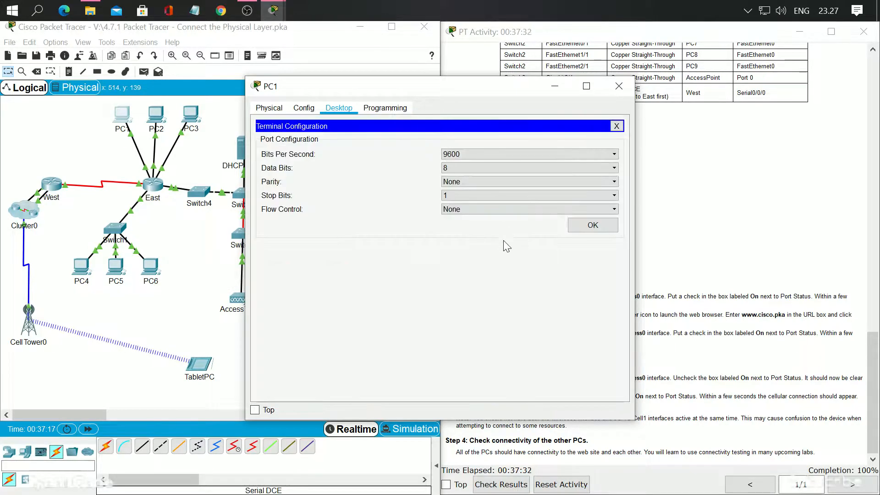
left_click(591, 224)
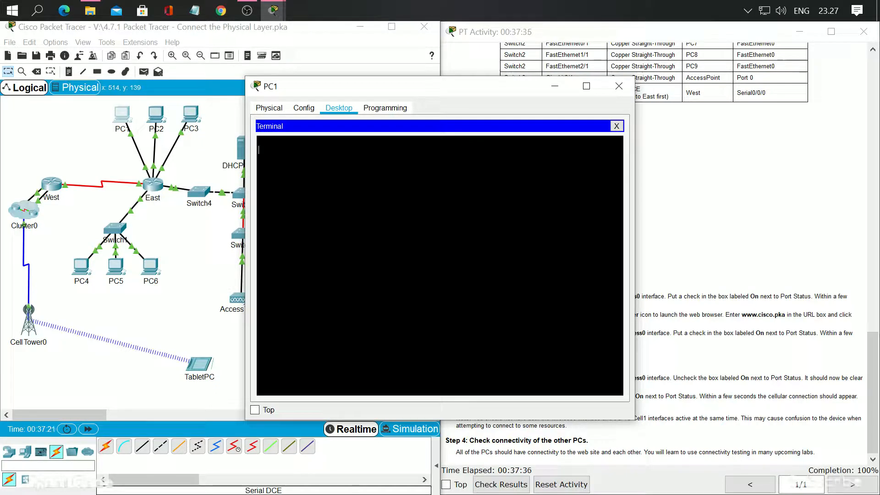
key("Return")
key("BackSpace")
key("BackSpace")
left_click(618, 85)
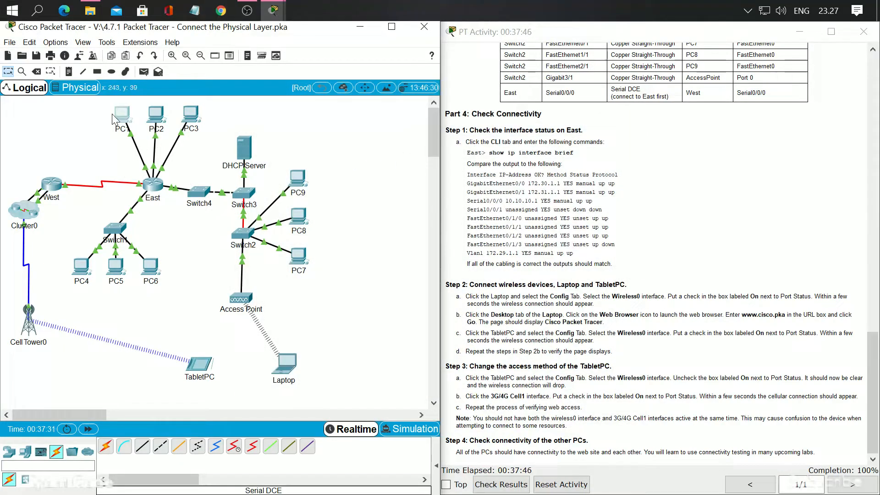
Open the Command Prompt on PC1 and move its window aside on the screen
left_click(116, 120)
left_click(521, 151)
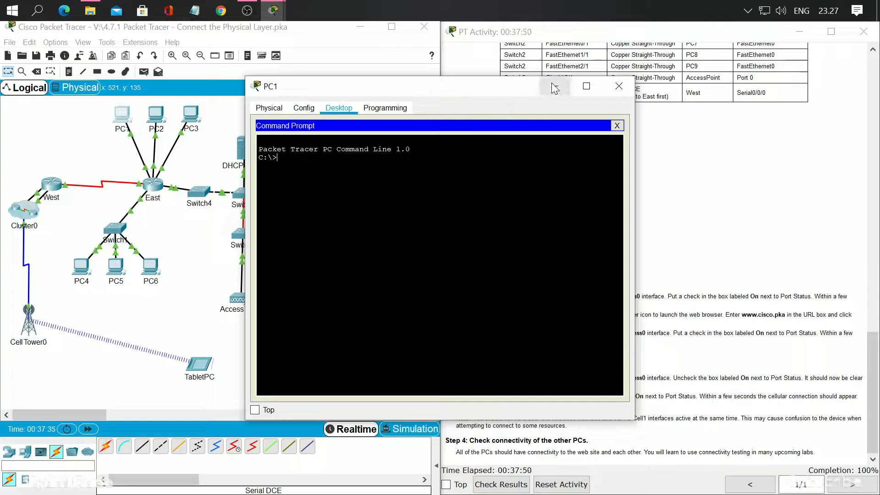
left_click_drag(439, 84, 238, 156)
Open PC2's IP Configuration to look up the IP address of its FastEthernet0 interface
left_click(156, 116)
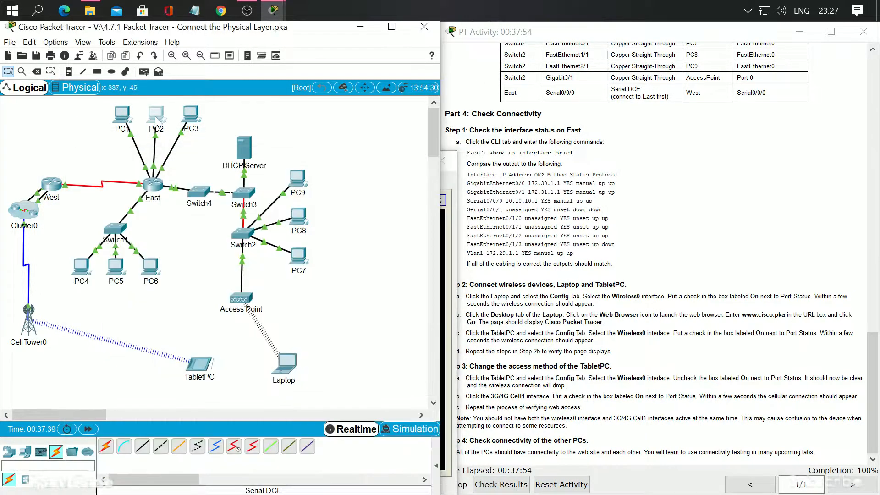
left_click(304, 108)
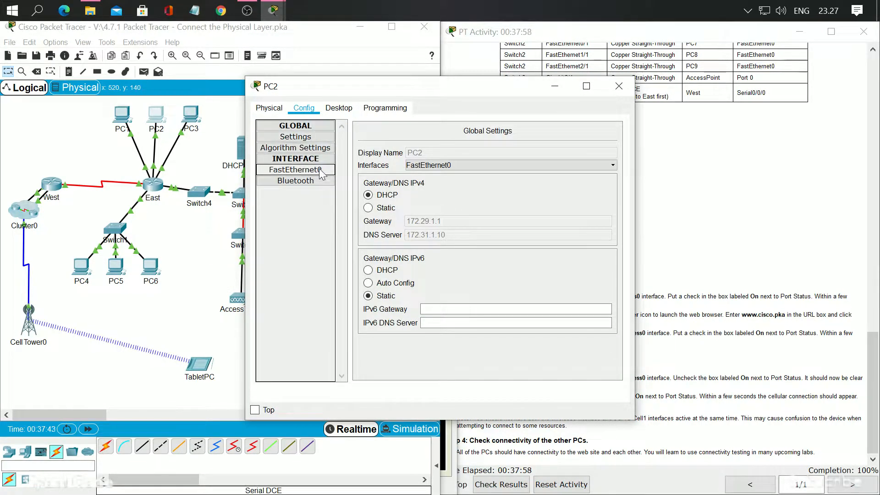
left_click(334, 109)
left_click(290, 148)
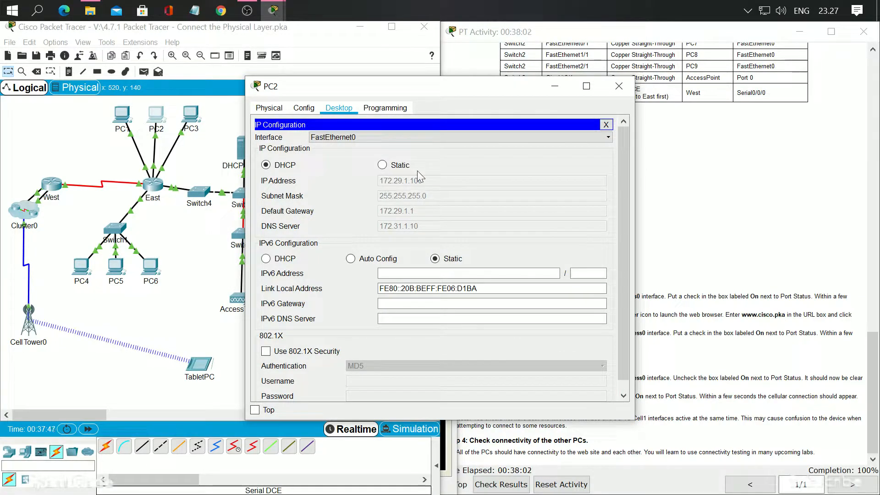
Move PC2's window aside and ping PC2 at 172.29.1.100 from PC1's Command Prompt
left_click_drag(304, 92, 511, 95)
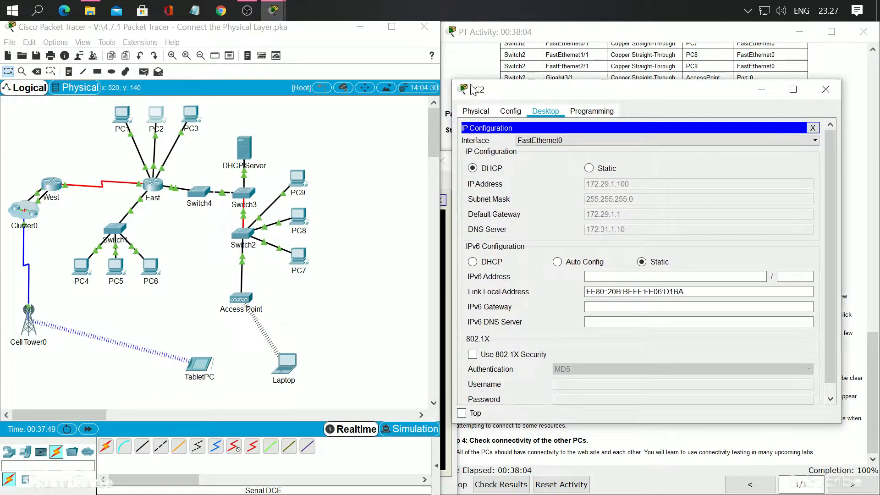
left_click(279, 16)
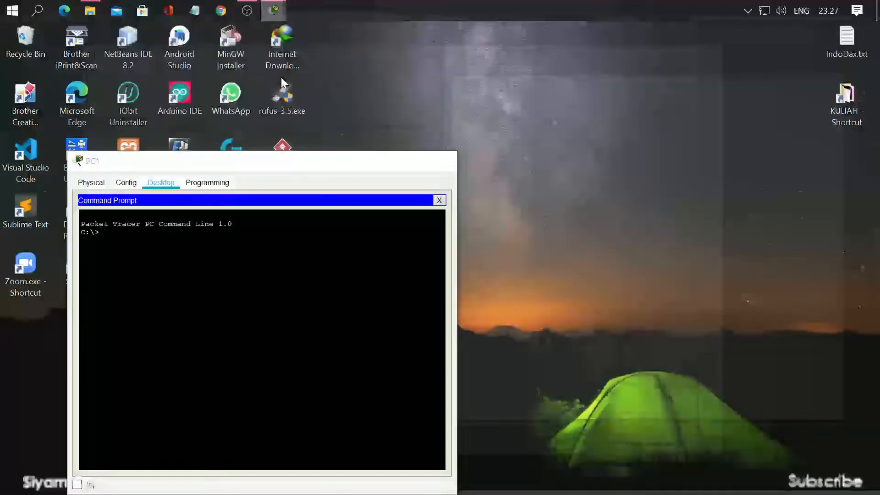
left_click(284, 78)
left_click_drag(346, 167, 307, 128)
type("ping 172")
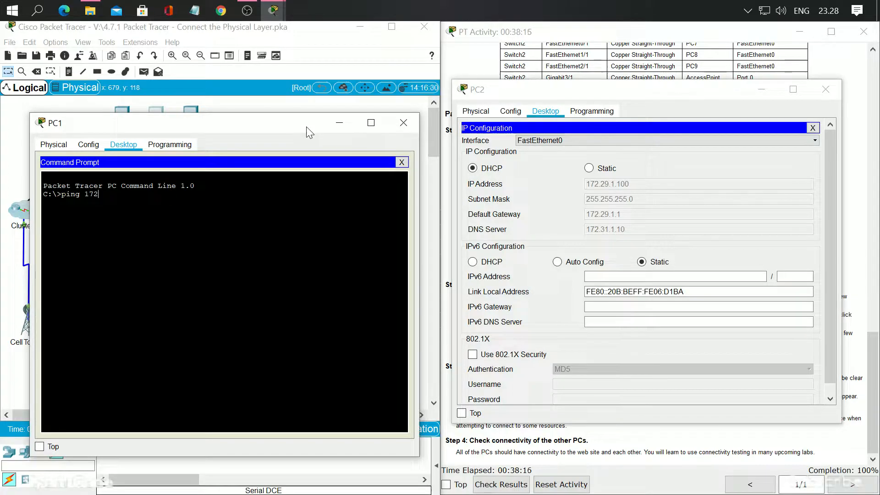
type(".29.1.100")
key("Return")
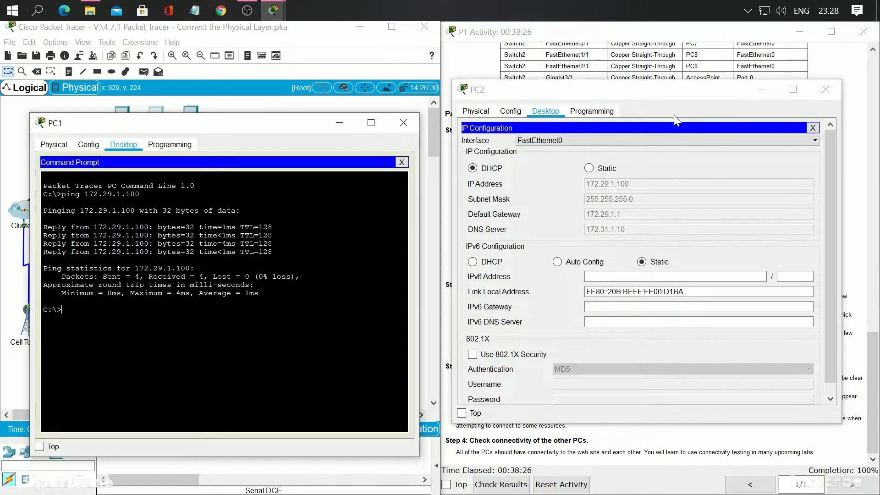
Close PC2's window and open PC3's IP Configuration to look up the IP address of its FastEthernet0 interface
left_click(836, 91)
left_click_drag(250, 131, 231, 188)
left_click(195, 114)
left_click(196, 119)
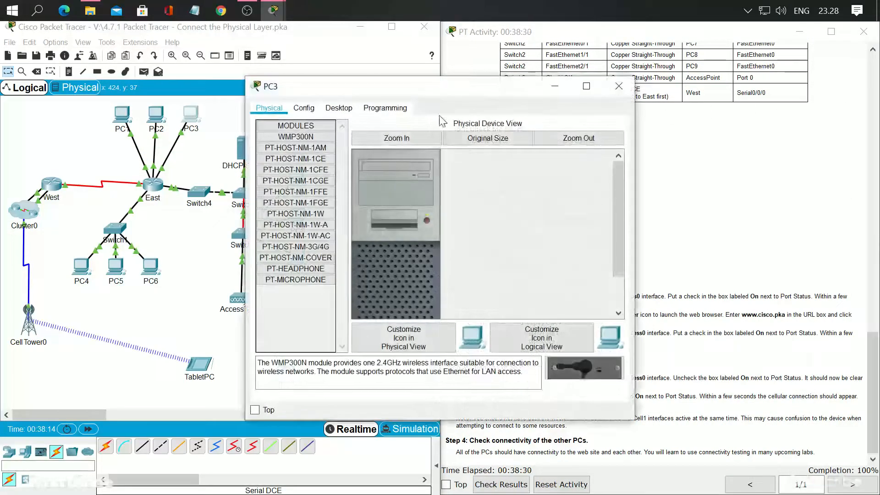
left_click_drag(450, 86, 671, 82)
left_click(561, 105)
left_click(523, 105)
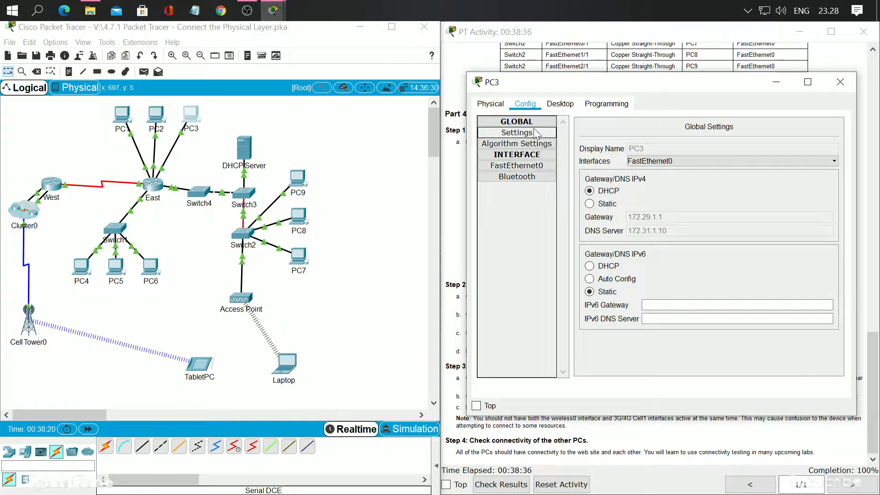
left_click(560, 105)
left_click(514, 142)
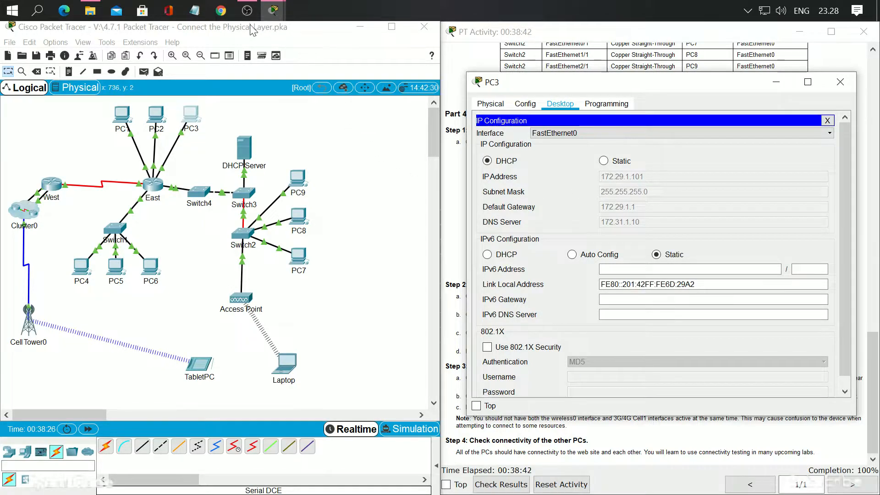
Ping PC3 at 172.29.1.101 from PC1's Command Prompt
left_click(274, 15)
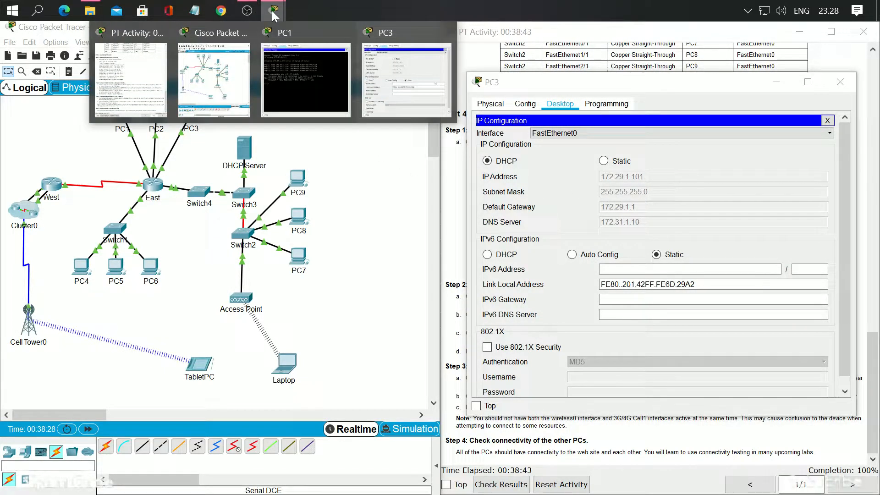
left_click(306, 78)
key("Up")
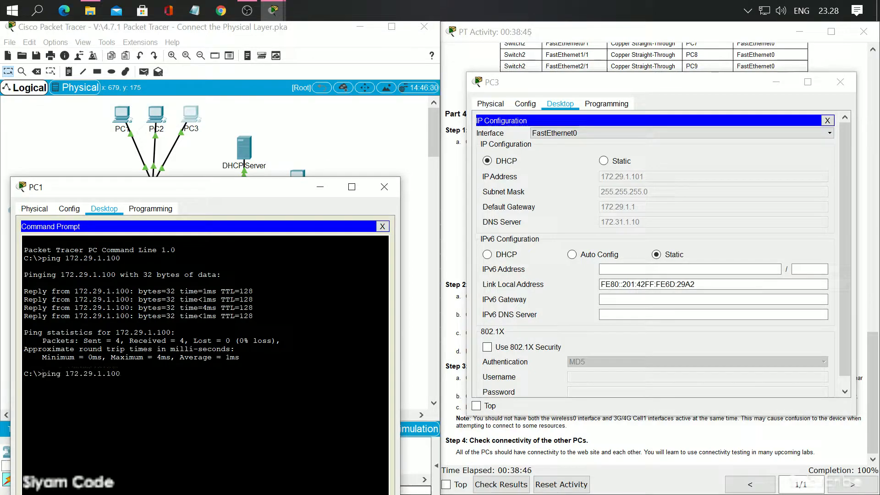
key("Return")
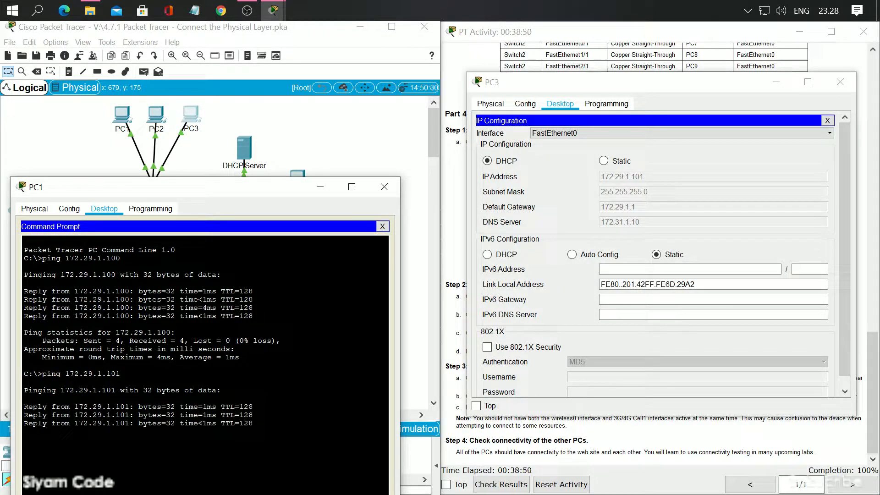
Close PC3's window and open PC9's IP Configuration to look up its IP address, keeping the topology in view
left_click_drag(233, 189, 235, 268)
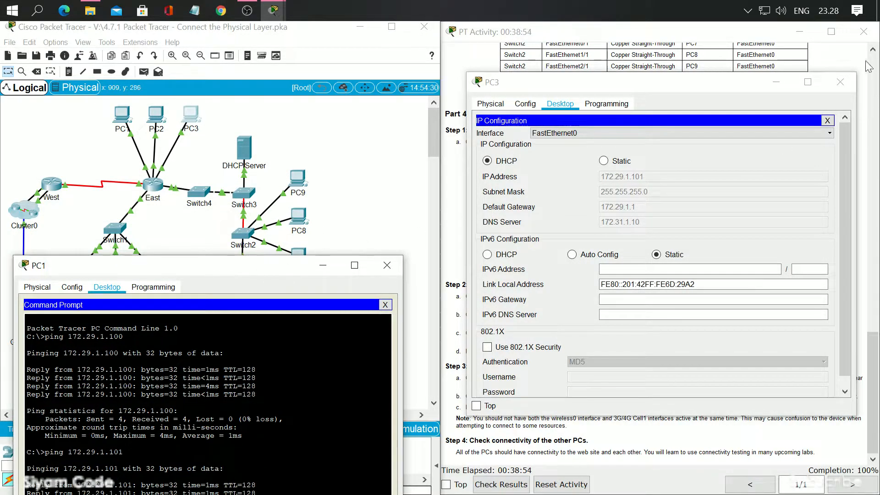
left_click(840, 81)
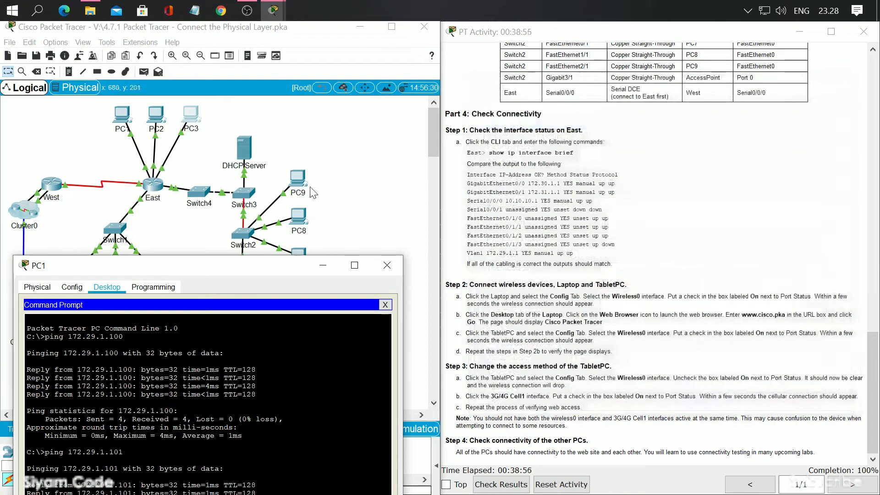
left_click(298, 180)
left_click(341, 108)
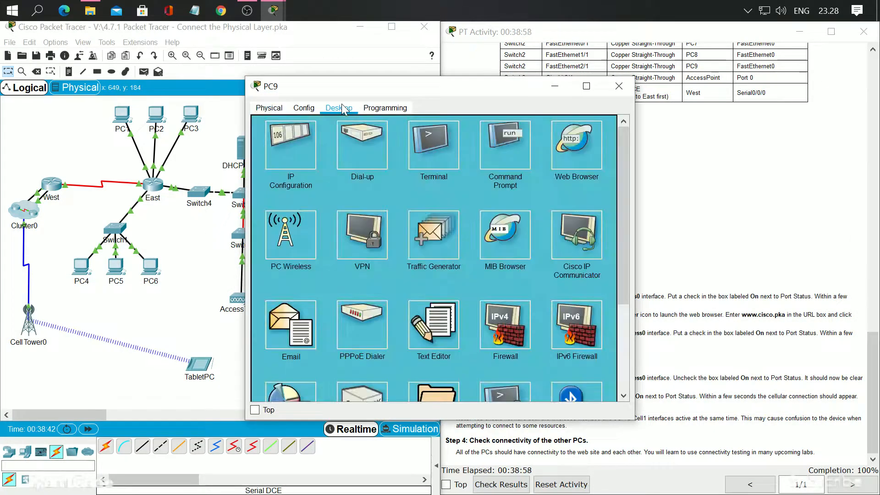
left_click(279, 141)
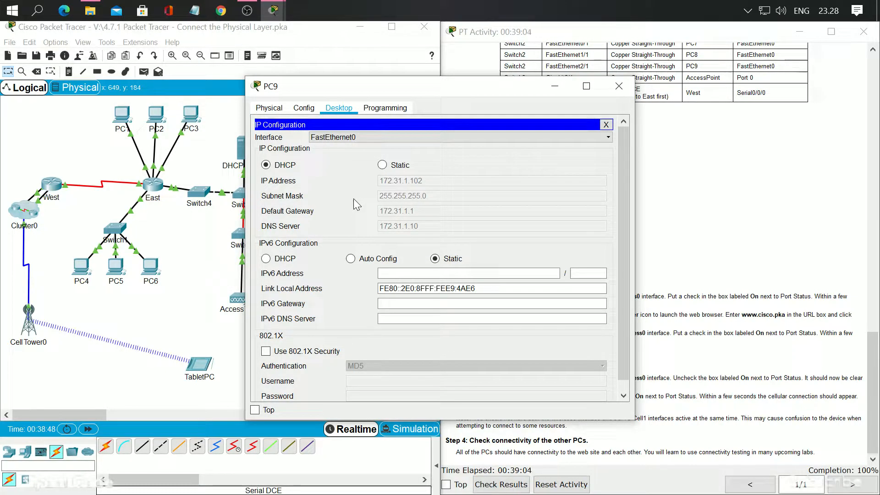
left_click_drag(412, 91, 632, 80)
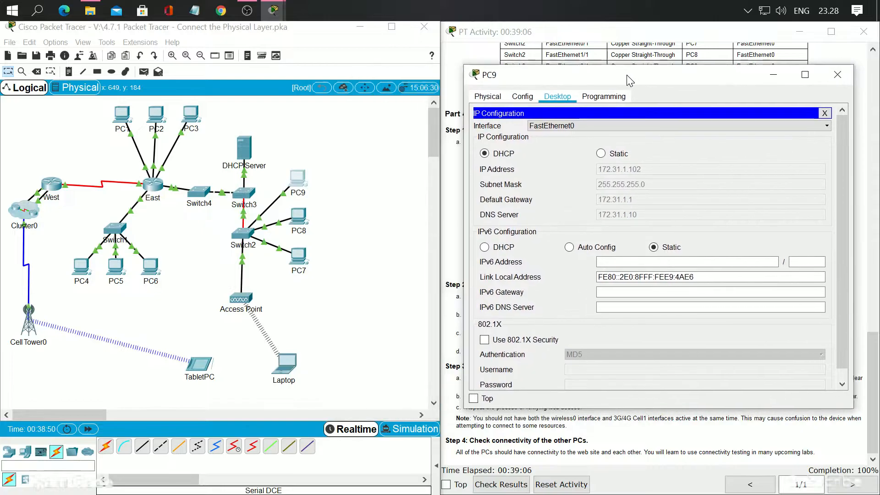
Ping PC9 at 172.31.1.102 from PC1's Command Prompt
mouse_move(280, 13)
left_click(301, 50)
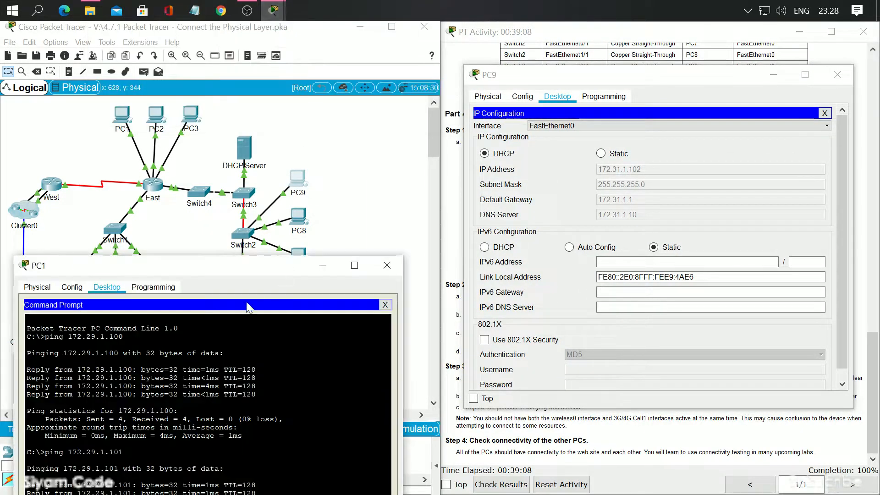
left_click_drag(254, 266, 268, 135)
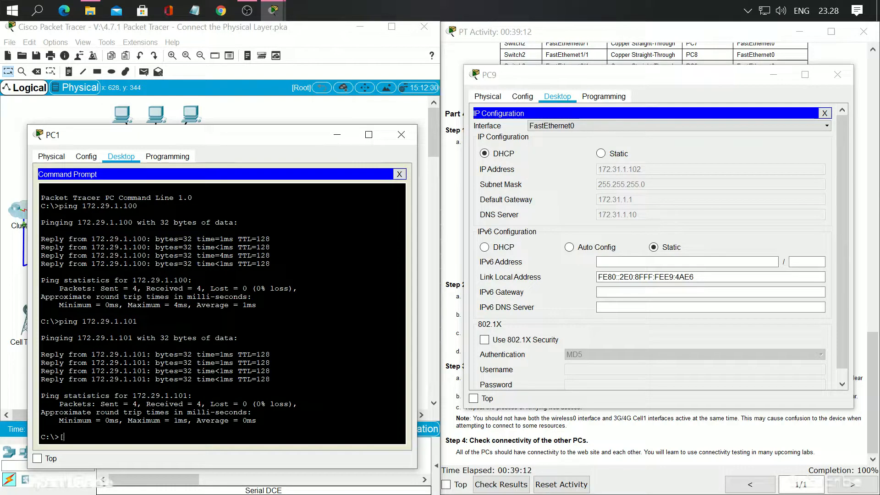
type("ping 172.31.1.102")
key("Return")
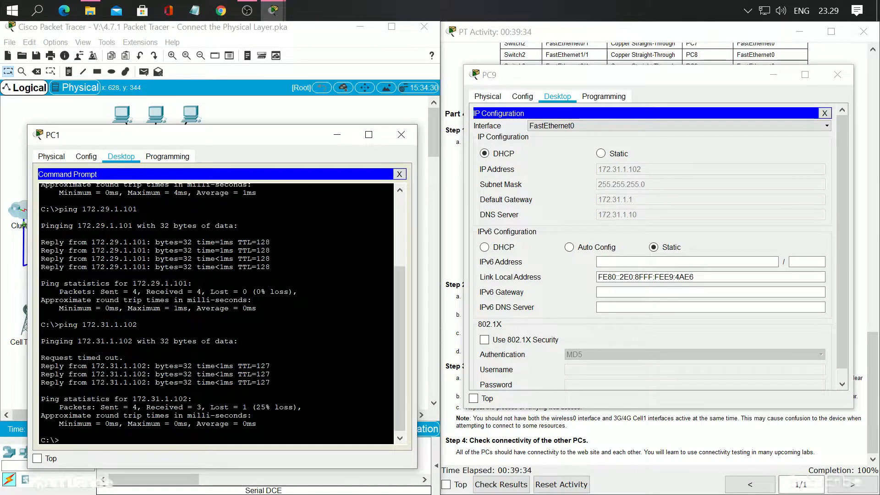
Open PC8's IP Configuration to look up the IP address of its FastEthernet0 interface, and move its window aside
left_click_drag(270, 143, 255, 273)
left_click(307, 216)
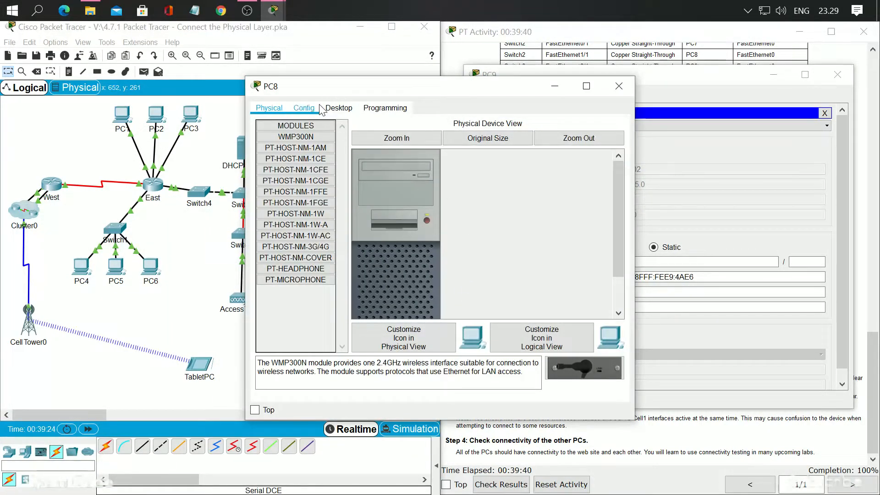
left_click(304, 107)
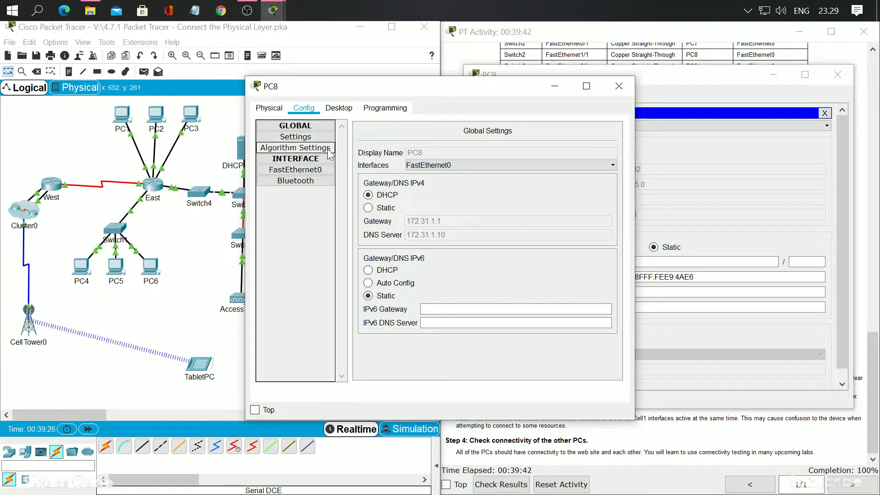
left_click(338, 108)
left_click(299, 159)
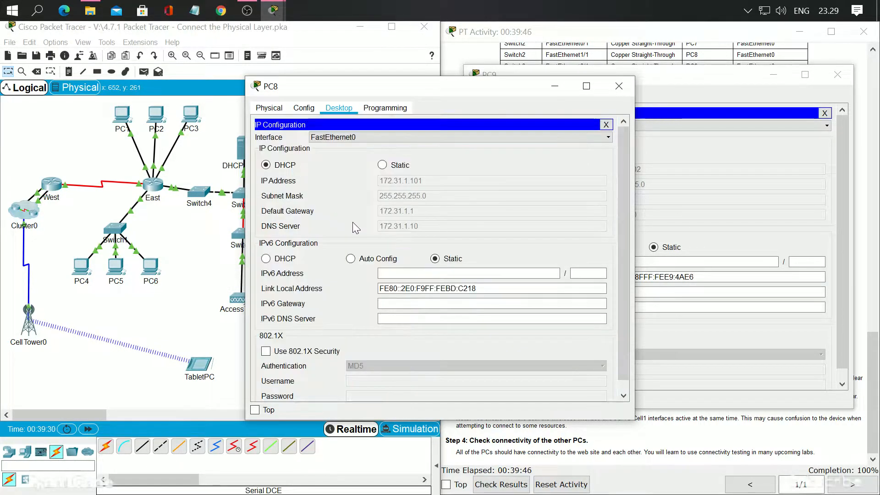
left_click_drag(422, 92, 662, 81)
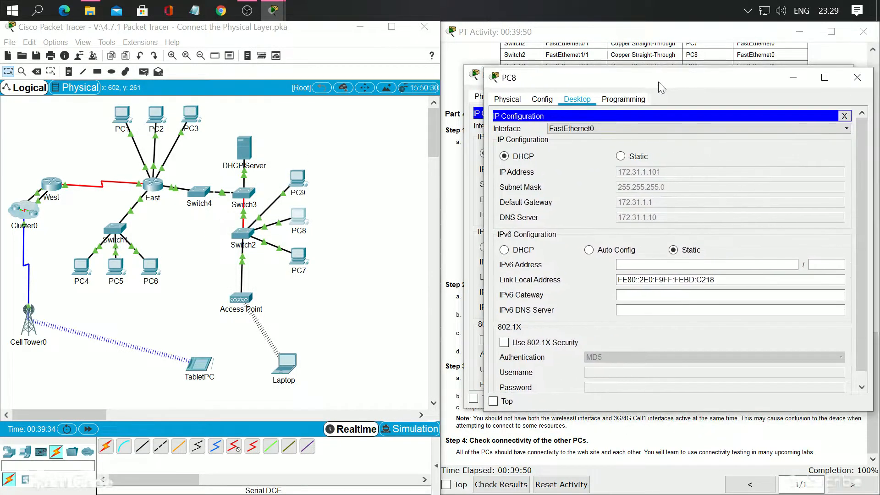
Ping PC8 at 172.31.1.101 from PC1's Command Prompt
mouse_move(267, 15)
left_click(251, 73)
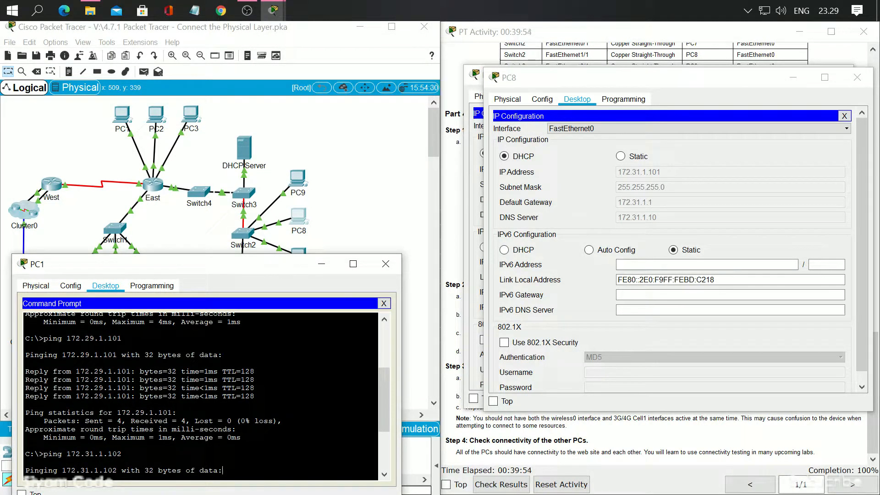
key("Return")
key("Up")
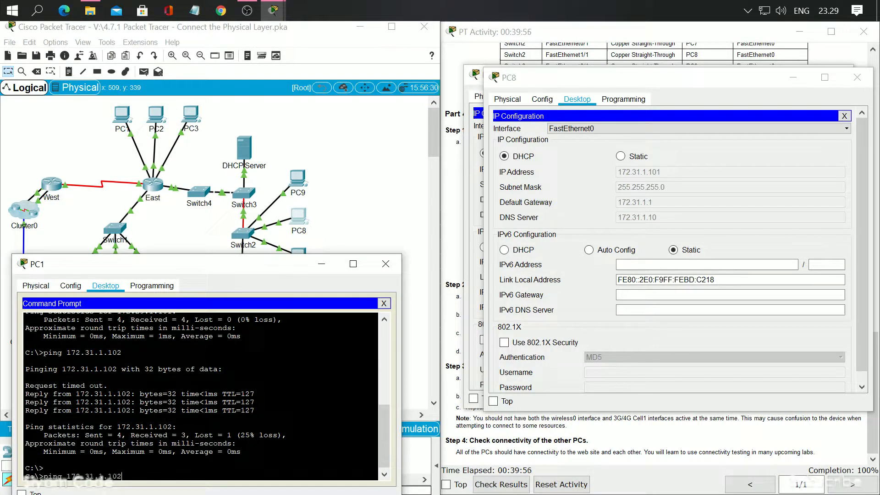
key("Return")
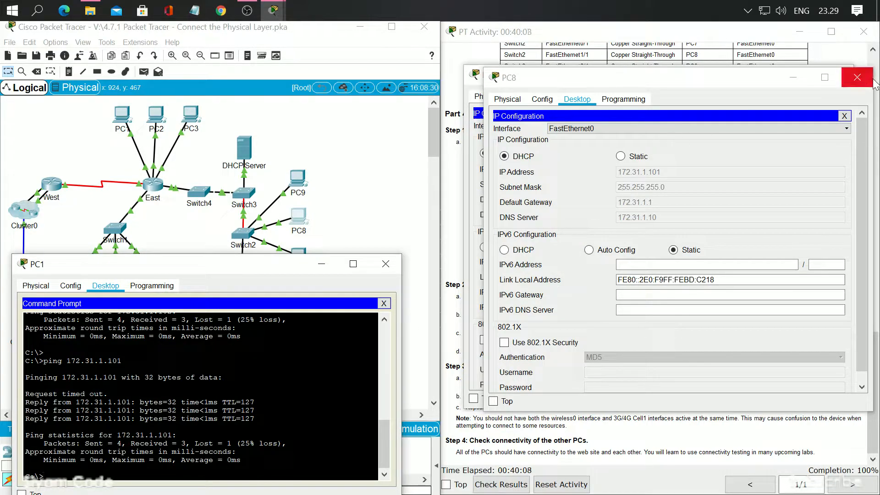
Close PC8's window, look up PC7's IP address in its IP Configuration, and minimize PC7's window
left_click(857, 77)
left_click_drag(302, 267, 280, 285)
left_click(300, 254)
left_click(339, 108)
left_click(294, 152)
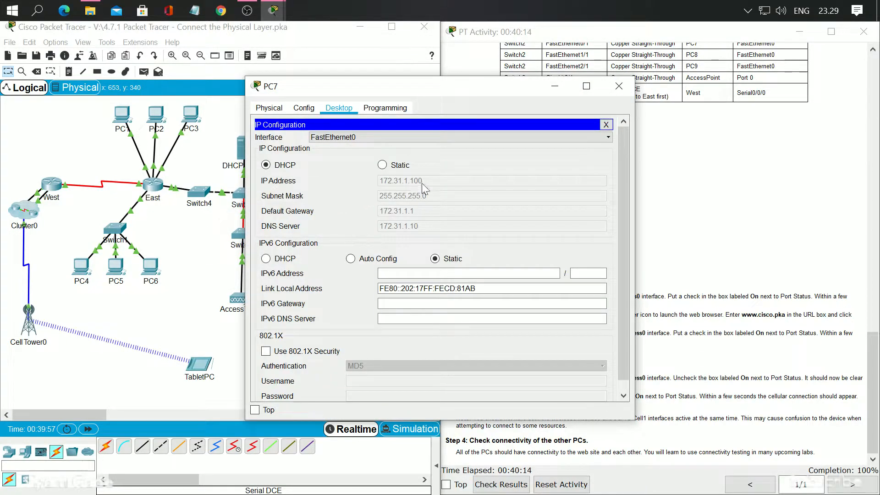
left_click(556, 87)
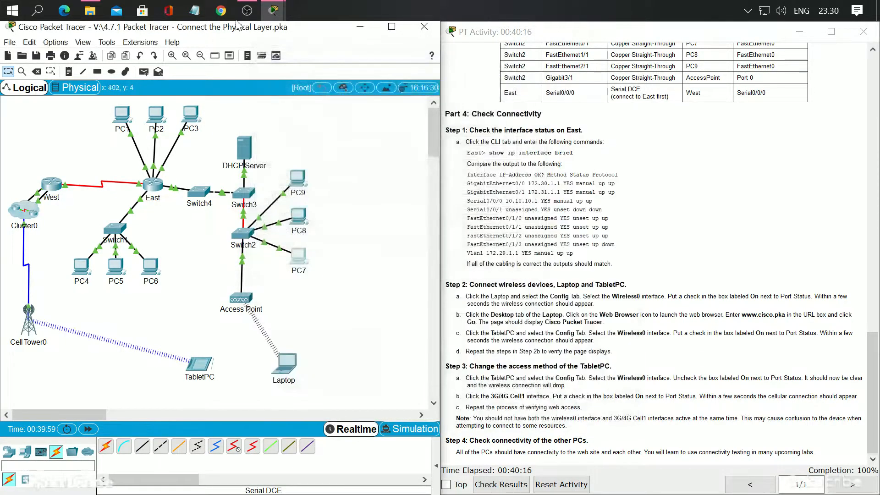
Ping PC7 at 172.31.1.100 from PC1's Command Prompt
mouse_move(274, 11)
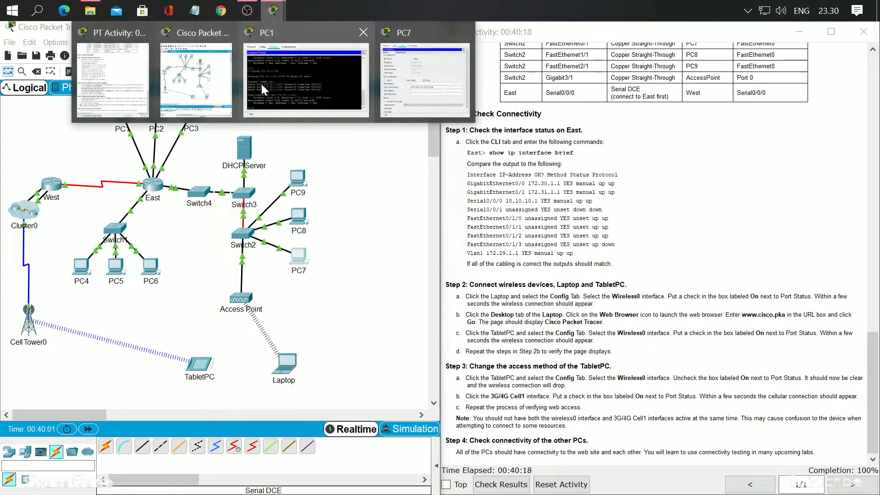
left_click(261, 82)
left_click_drag(240, 298, 276, 160)
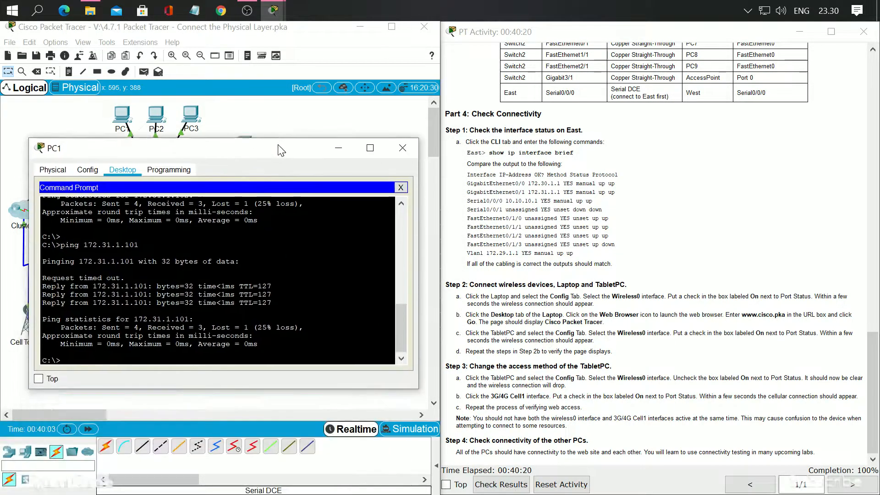
key("Up")
key("BackSpace")
type("00")
key("Return")
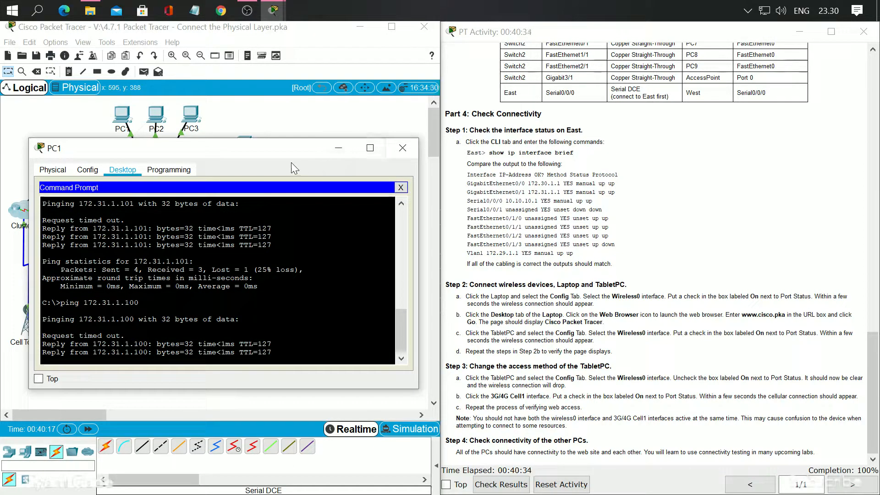
Look up PC4's IP address in its IP Configuration, minimize its window and return to PC1's Command Prompt
left_click_drag(236, 150, 400, 135)
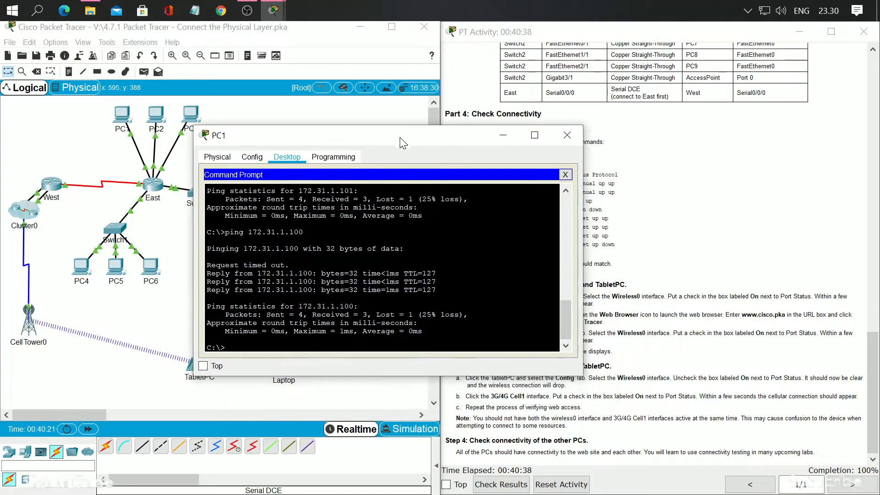
left_click(82, 268)
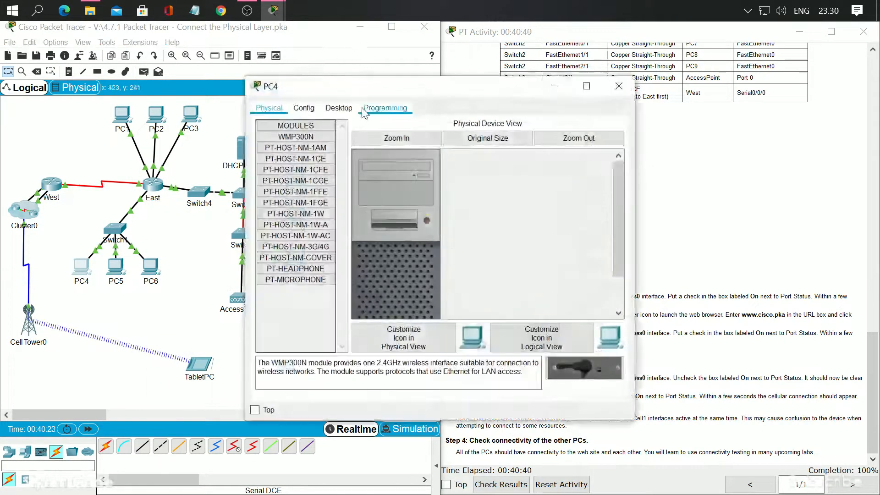
left_click(339, 108)
left_click(295, 183)
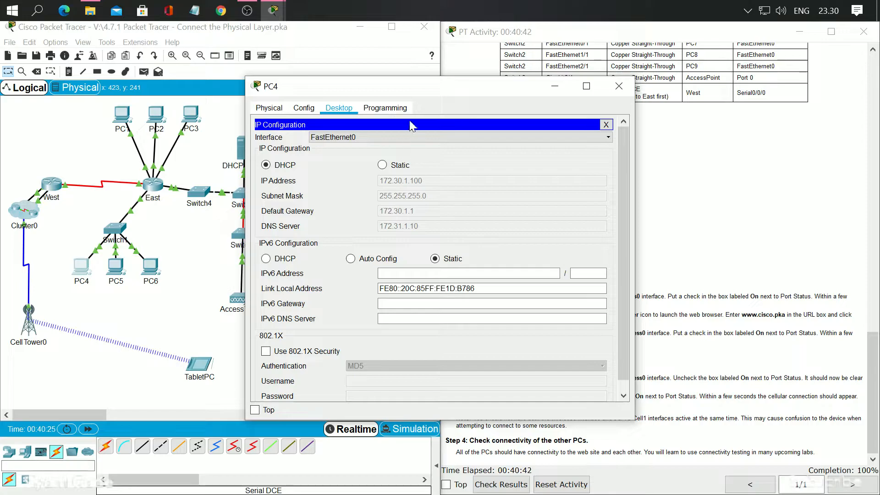
left_click_drag(426, 89, 622, 67)
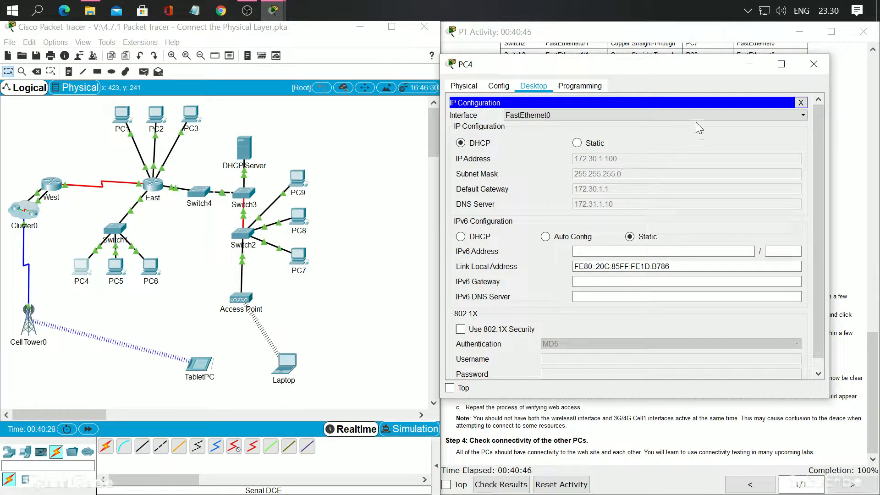
left_click(754, 62)
left_click(468, 136)
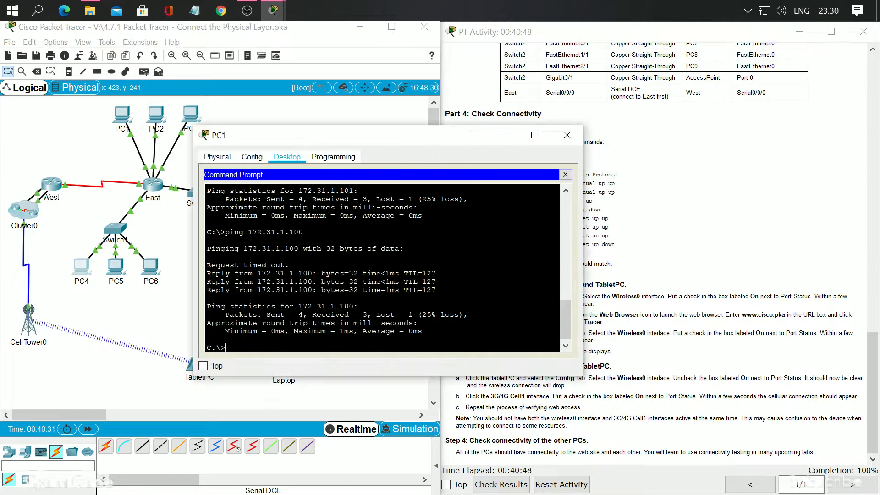
Ping PC4 at 172.30.1.100 from PC1's Command Prompt and get PC1's window out of the way
key("Up")
key("Return")
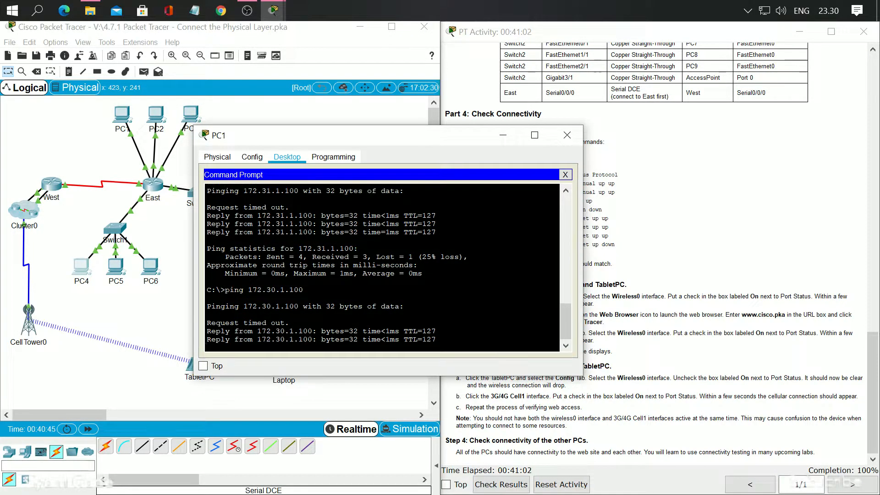
left_click(567, 135)
Look up PC5's IP address in its IP Configuration, minimize its window and return to PC1's Command Prompt
left_click(116, 266)
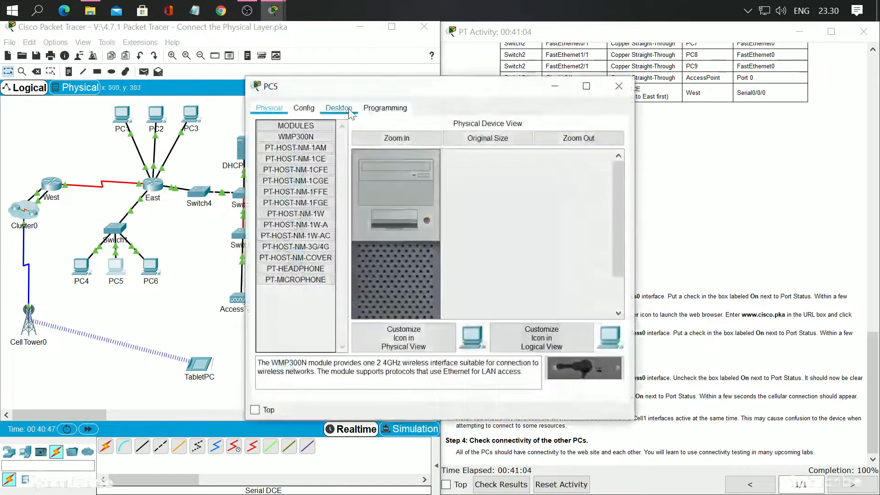
left_click(328, 109)
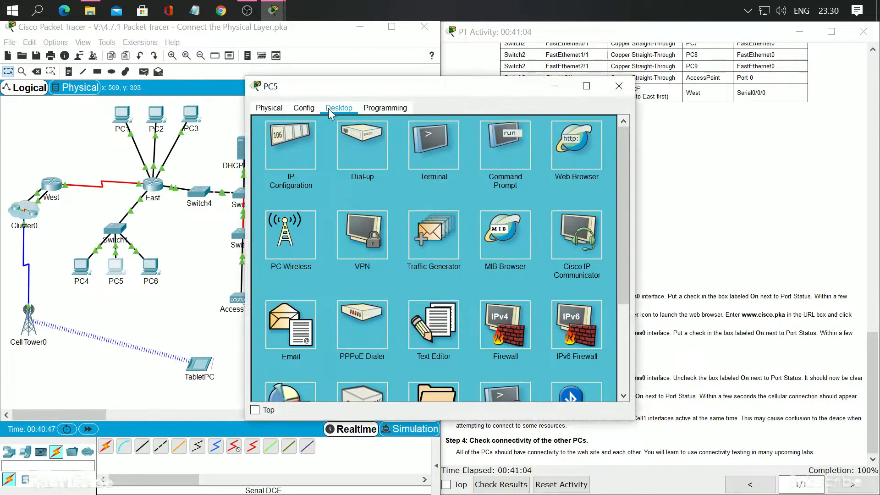
left_click(279, 147)
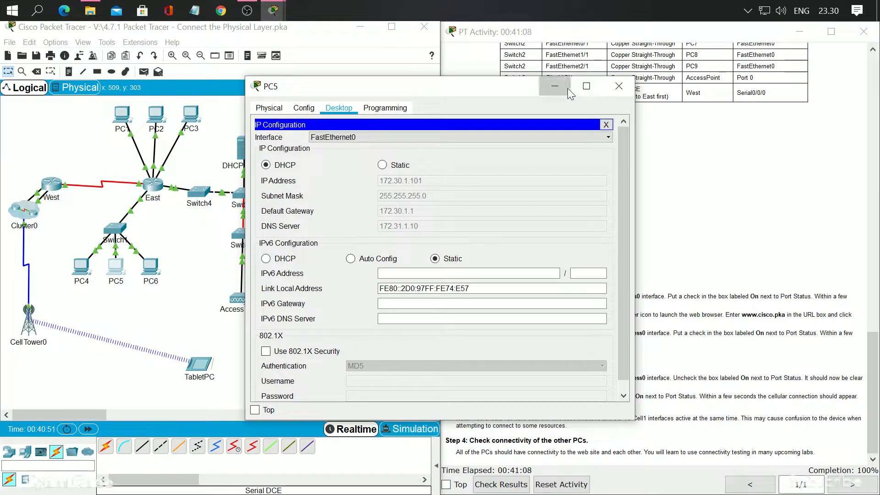
left_click(555, 86)
left_click(466, 135)
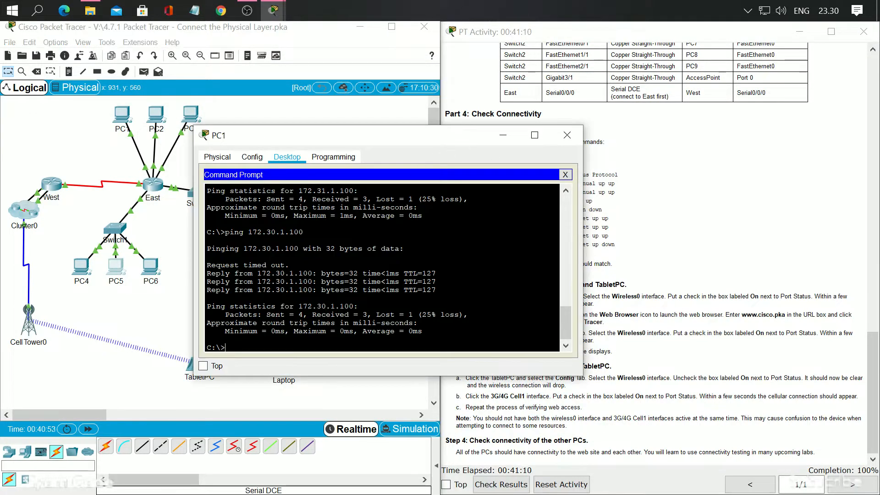
Ping PC5 at 172.30.1.101 from PC1's Command Prompt
key("Up")
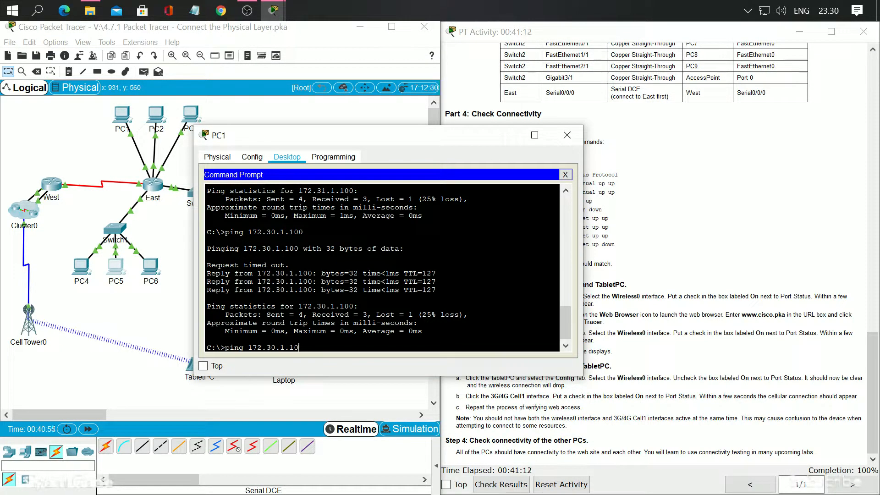
type("1")
key("Return")
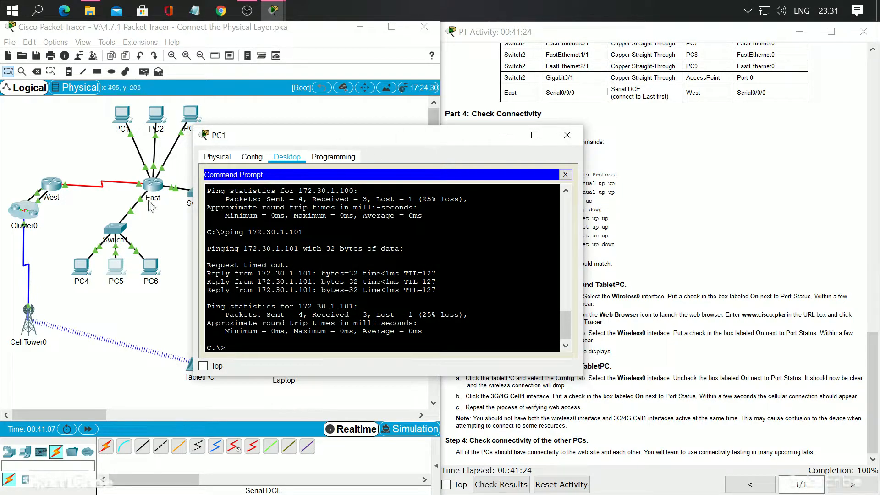
Look up PC6's IP address in its IP Configuration, close its window and bring back PC1's Command Prompt
left_click(154, 277)
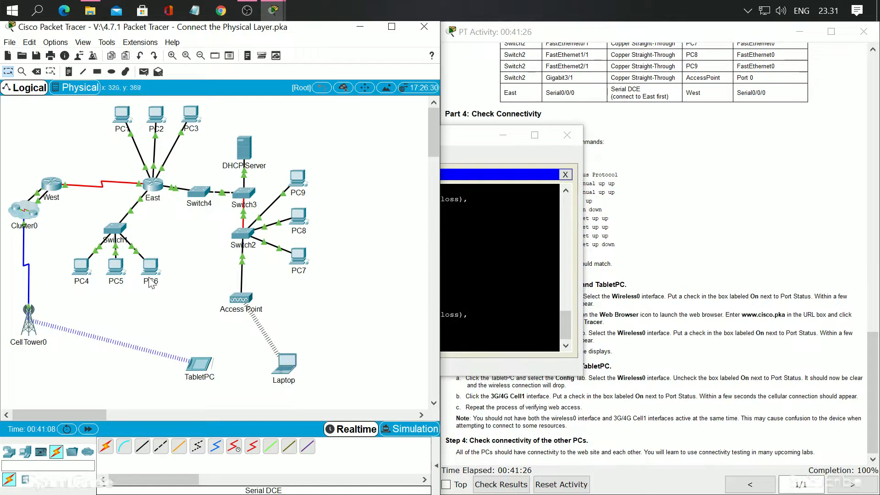
left_click(147, 274)
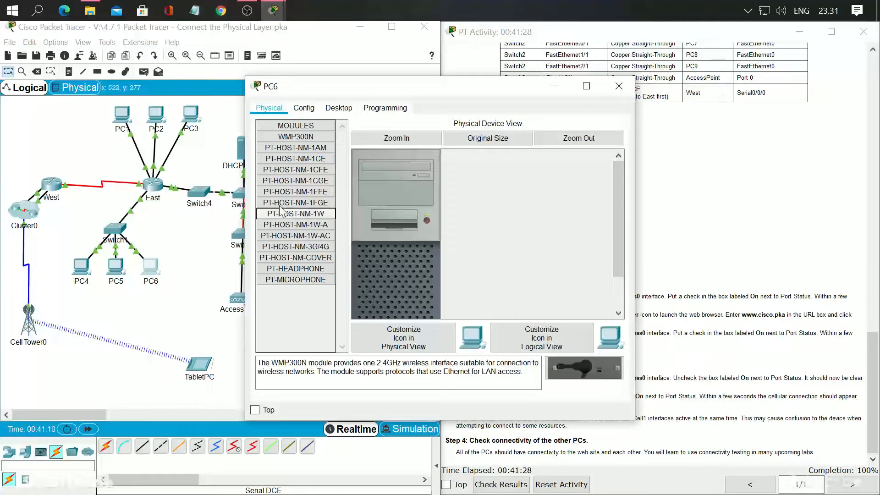
left_click(339, 108)
left_click(358, 140)
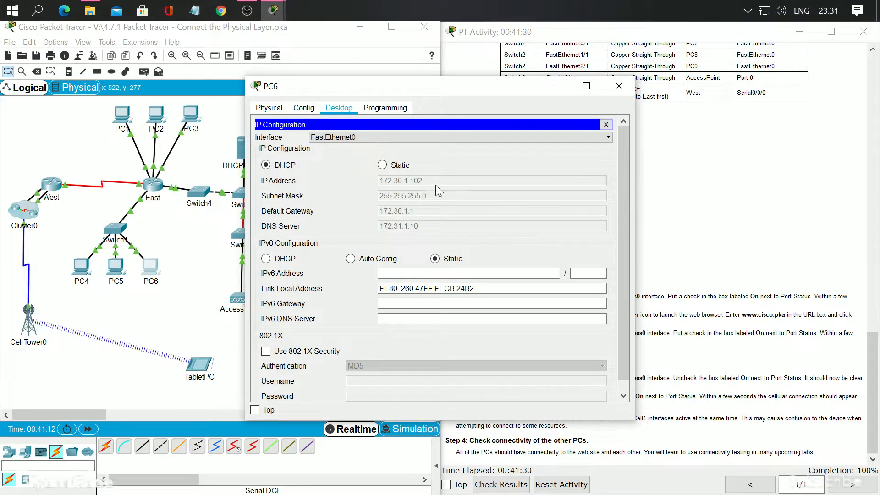
left_click(619, 86)
left_click(503, 134)
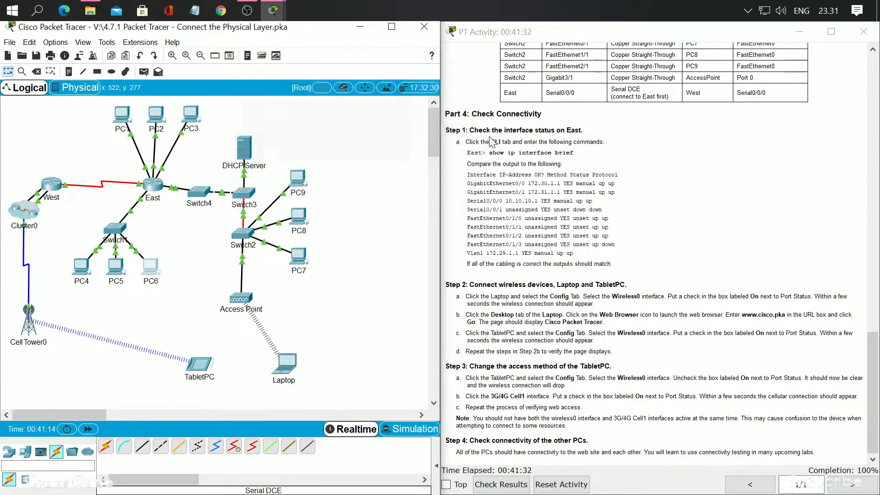
mouse_move(273, 10)
left_click(276, 80)
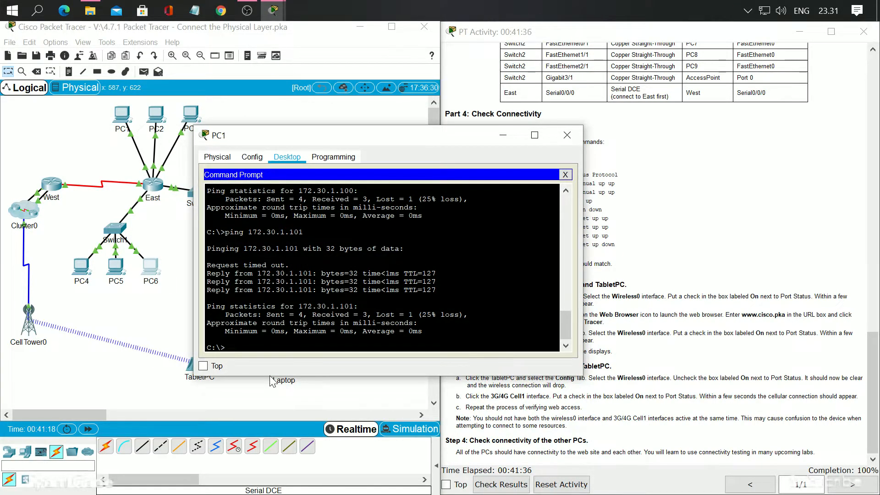
Ping PC6 at 172.30.1.102 from PC1's Command Prompt, and close PC1's window
key("Up")
key("BackSpace")
type("2.30.1.10")
key("Return")
left_click(567, 135)
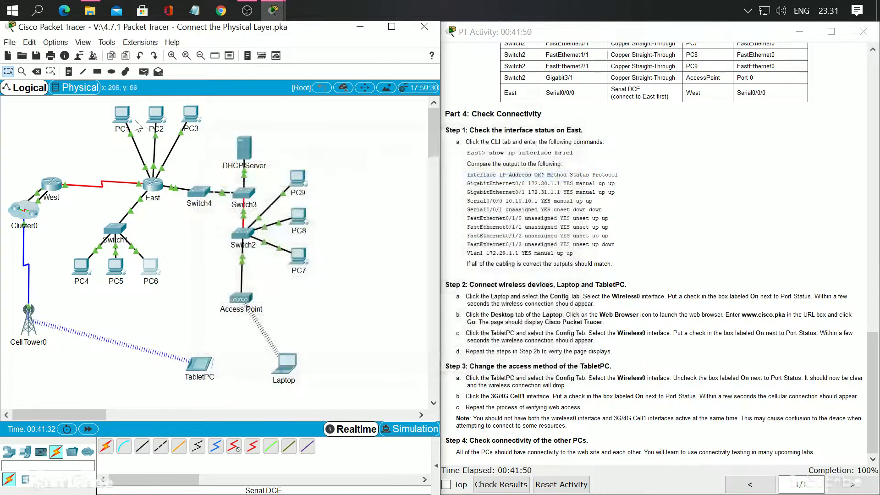
left_click(121, 118)
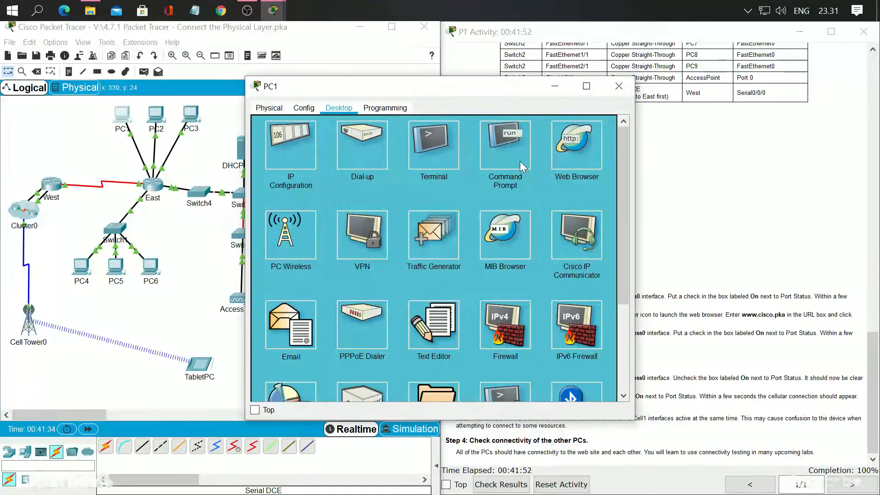
left_click(554, 164)
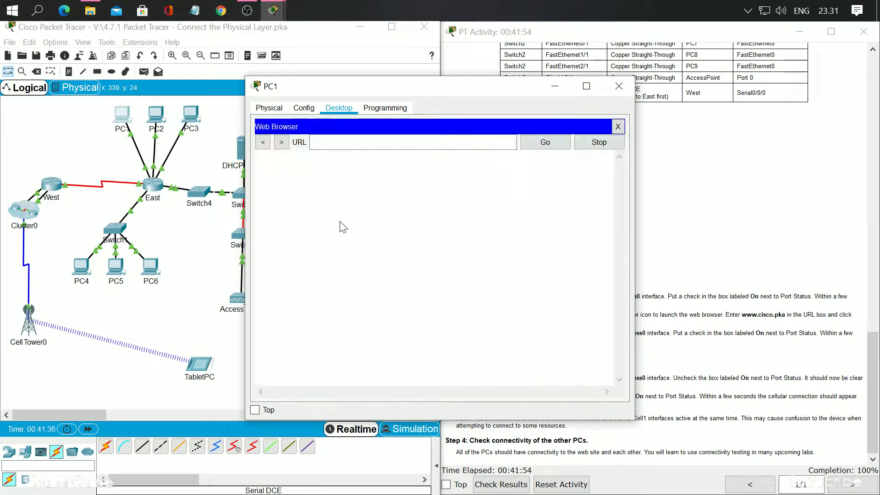
type("www")
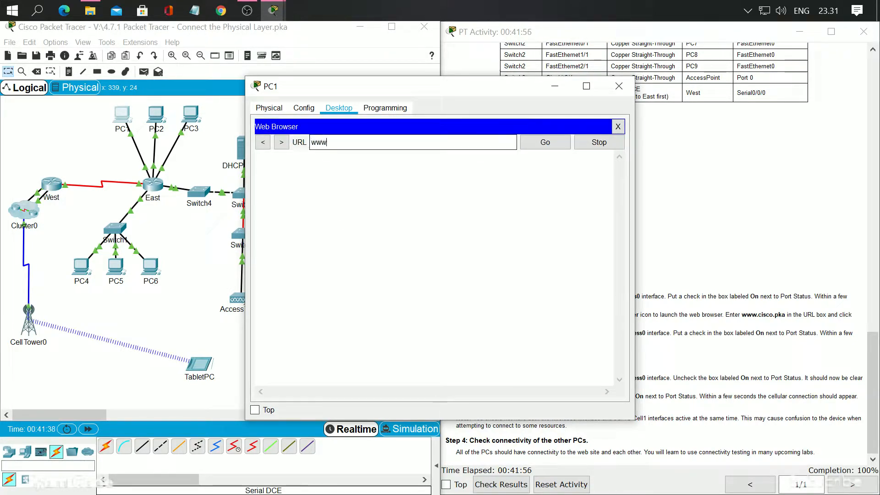
type(".cisco.pka")
left_click(544, 141)
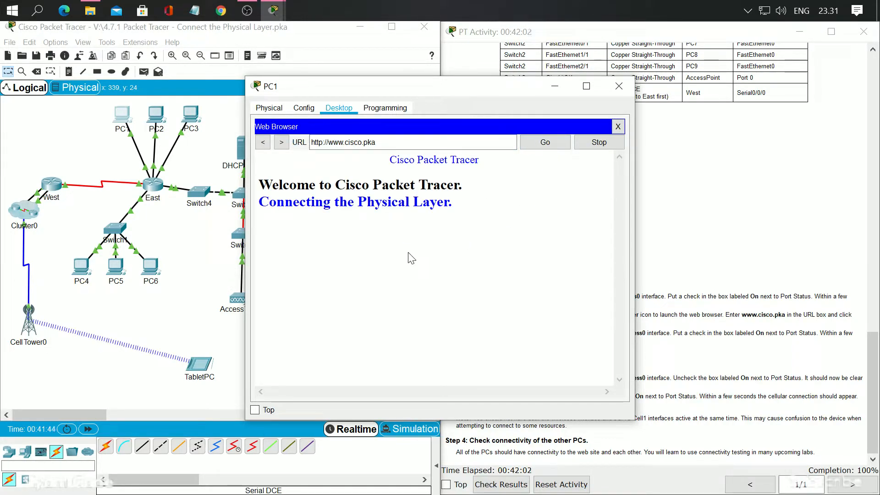
left_click(619, 86)
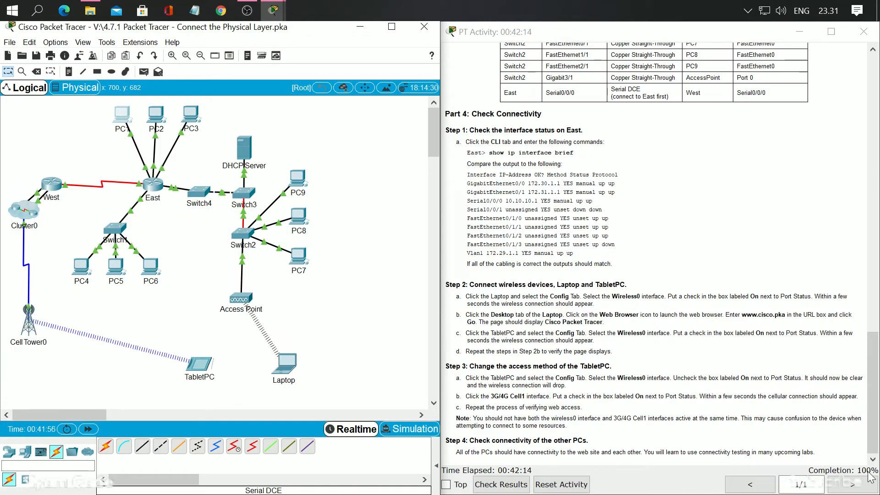
left_click(247, 10)
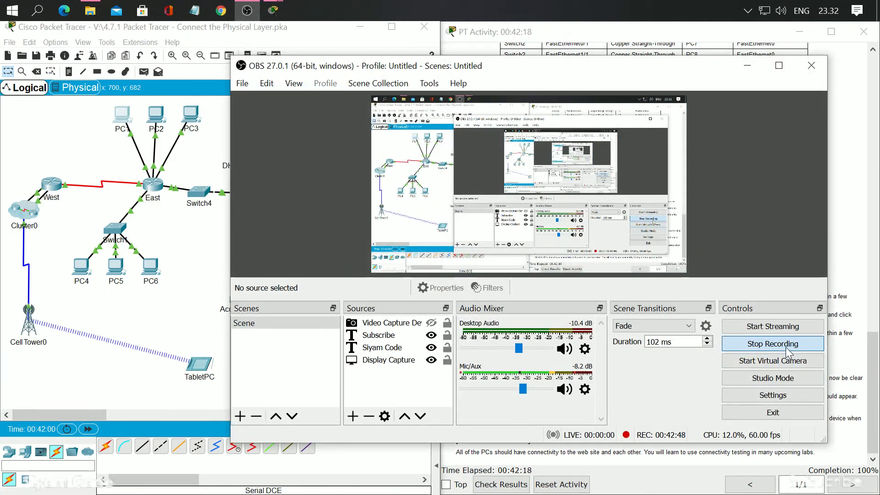